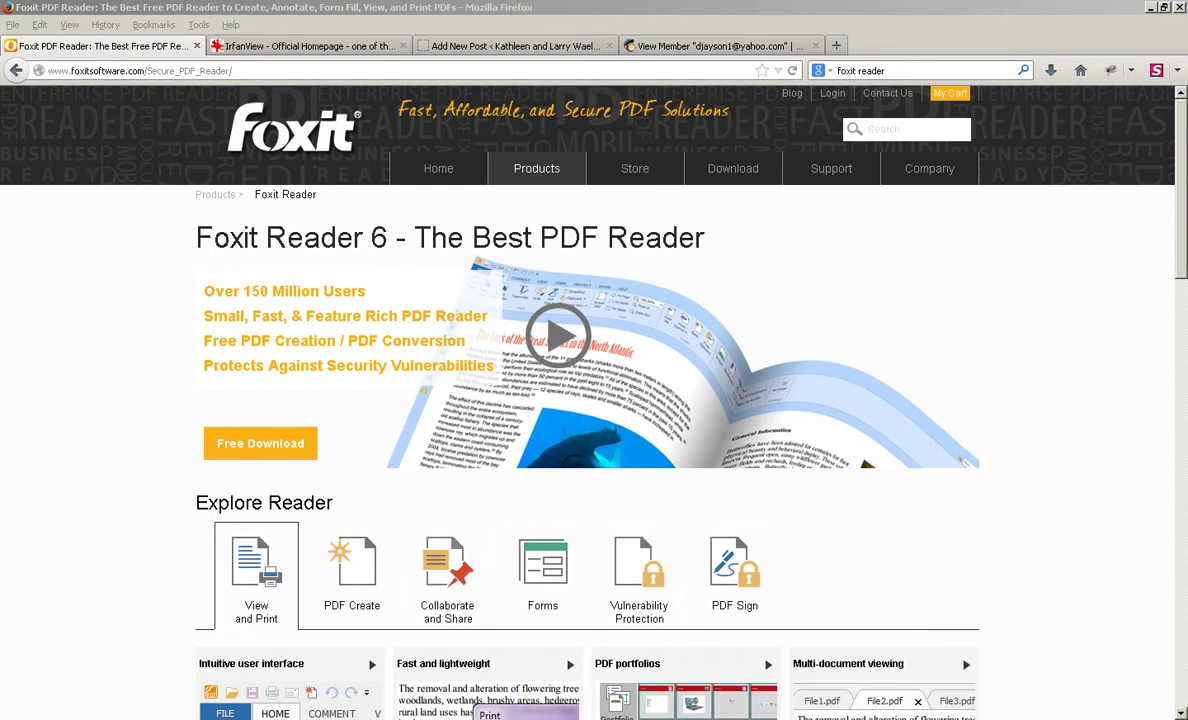
# - View the IrfanView homepage, switch to Foxit Reader and look over the first page of the Bay Area Home Sale Prices Rising PDF
pyautogui.click(305, 45)
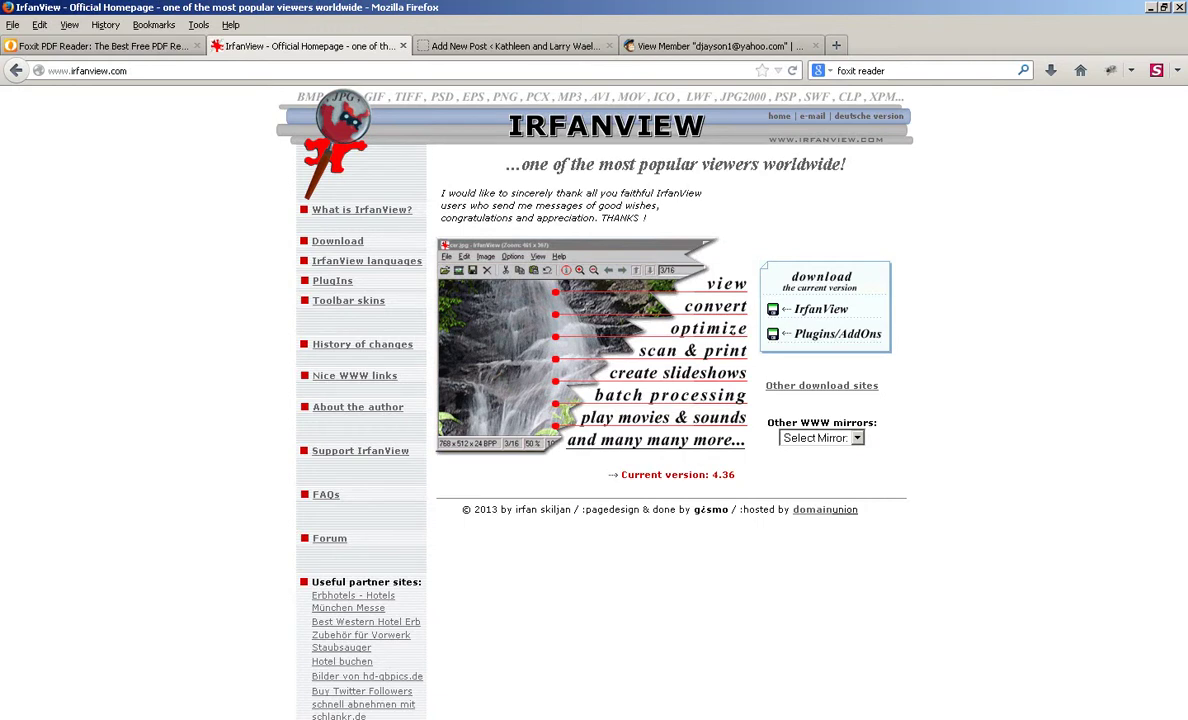
pyautogui.hotkey('alt', 'Tab')
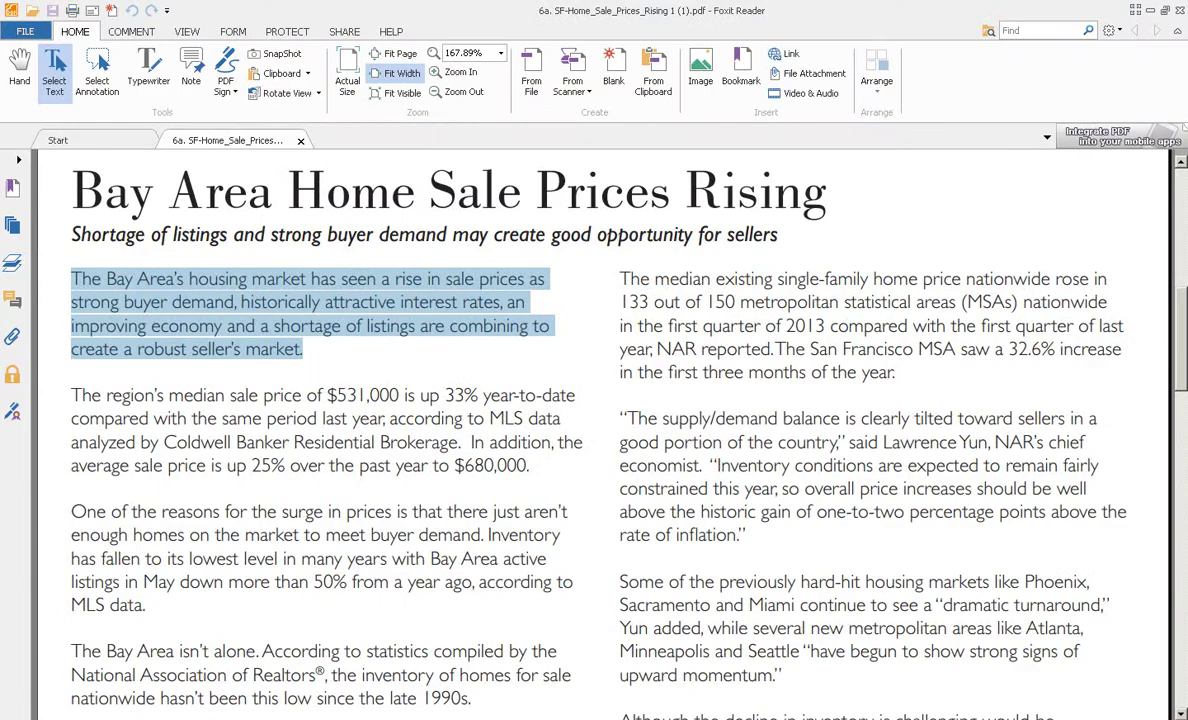
pyautogui.scroll(4, 600, 420)
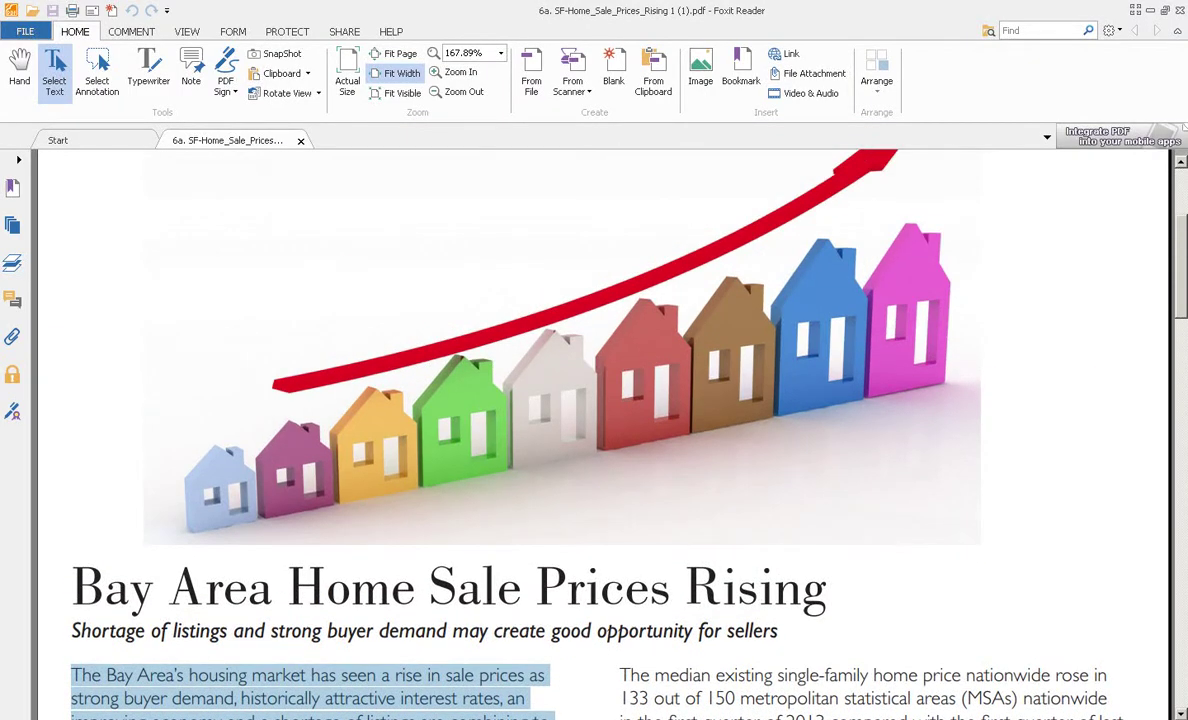
pyautogui.scroll(3, 600, 420)
pyautogui.scroll(-1, 600, 420)
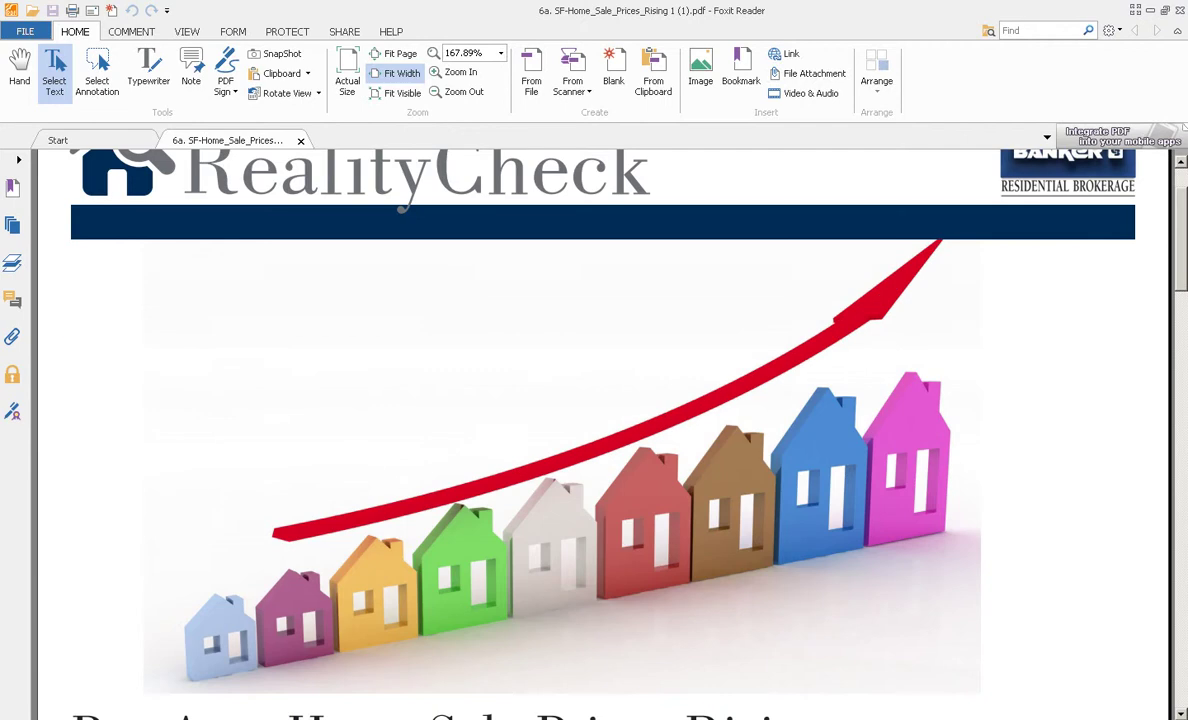
pyautogui.scroll(-2, 600, 420)
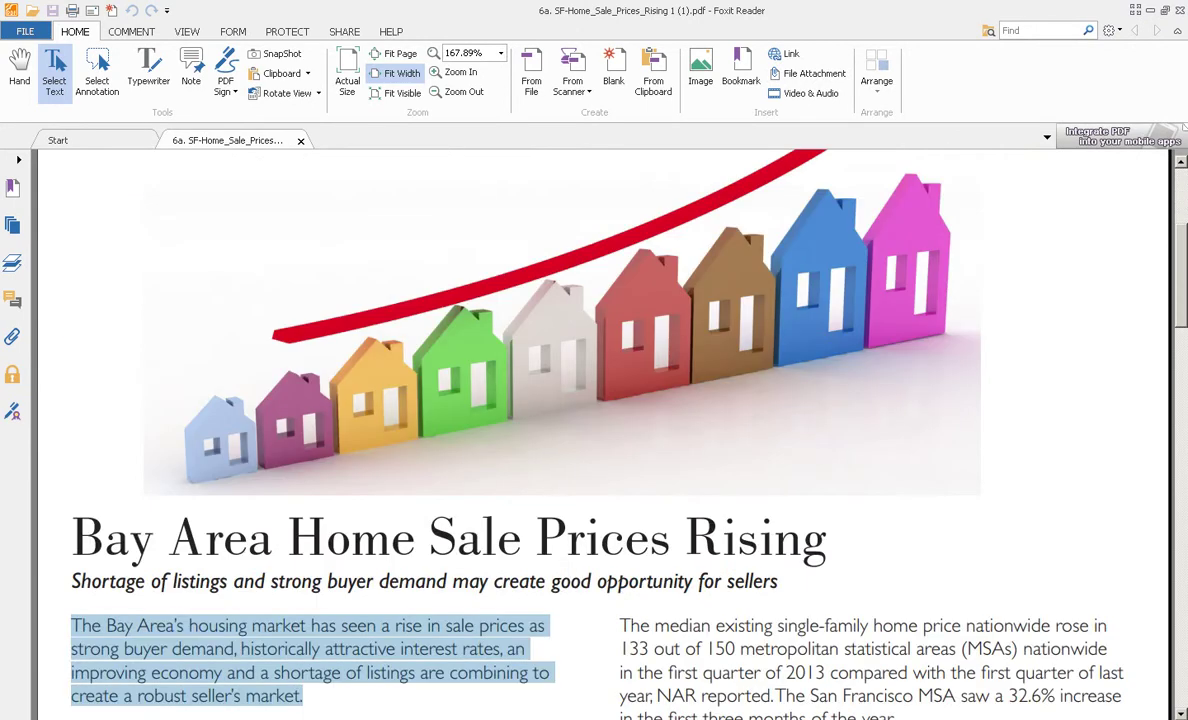
pyautogui.scroll(3, 600, 420)
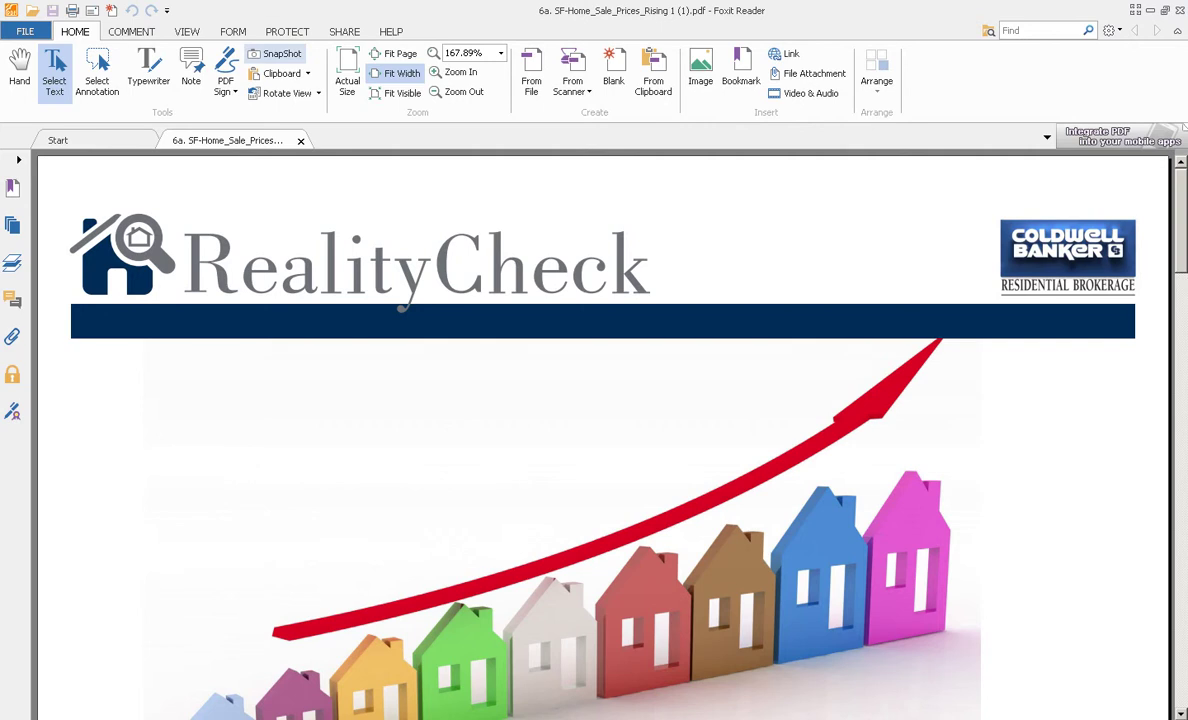
# - Capture the PDF's entire first page with the SnapShot tool and paste it into IrfanView
pyautogui.click(275, 53)
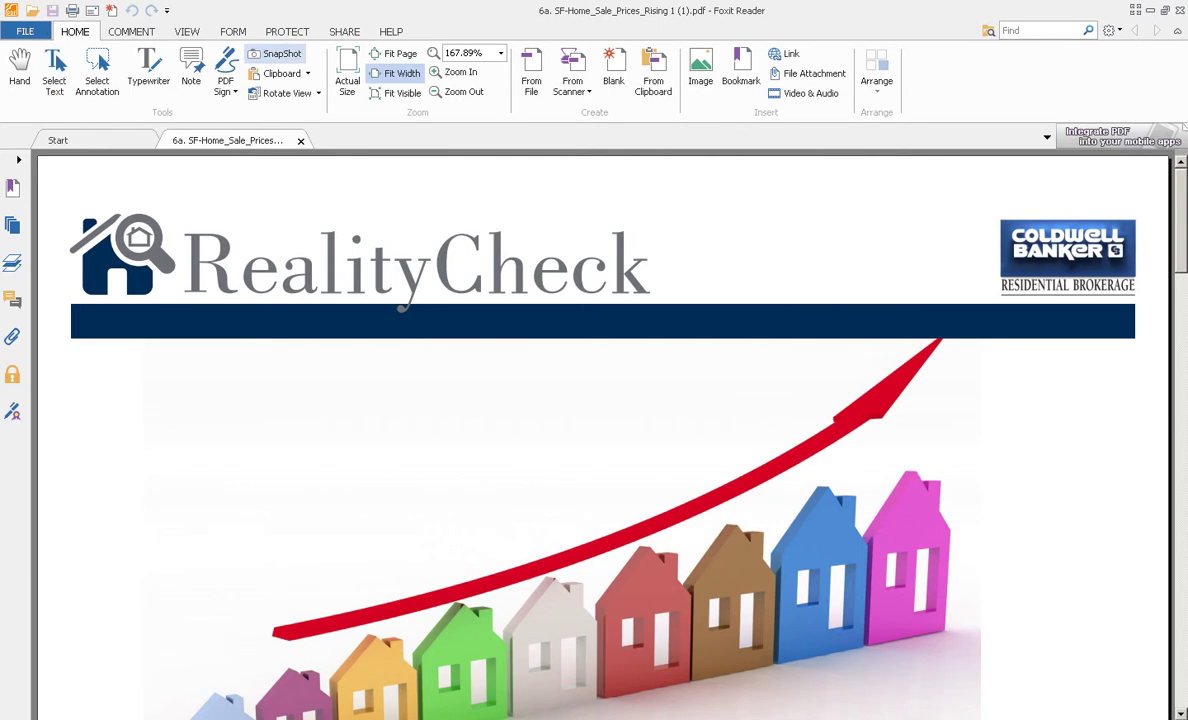
pyautogui.hotkey('ctrl', 'a')
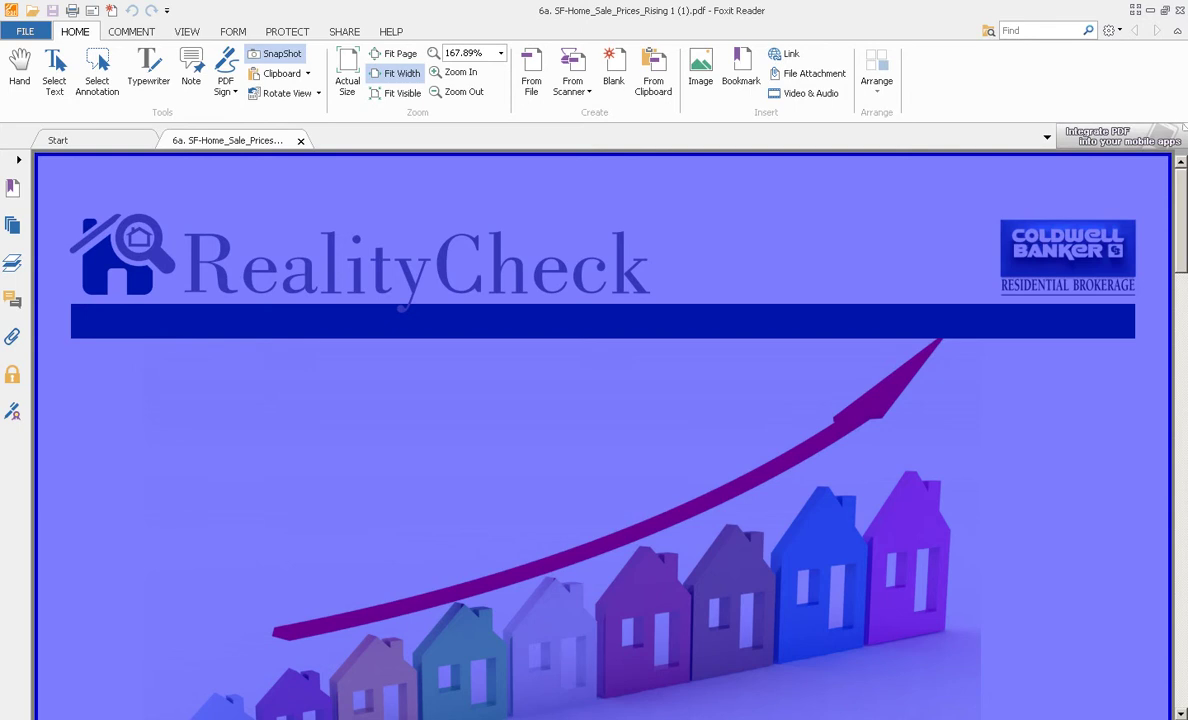
pyautogui.scroll(-3, 600, 435)
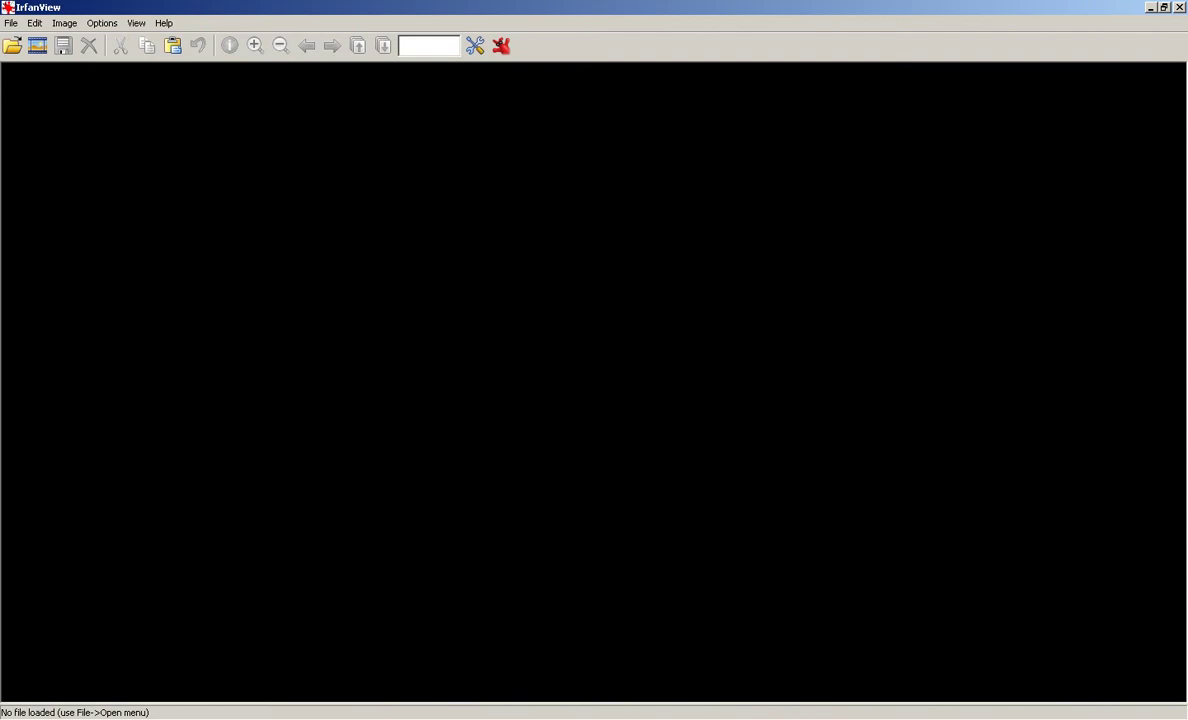
pyautogui.click(35, 23)
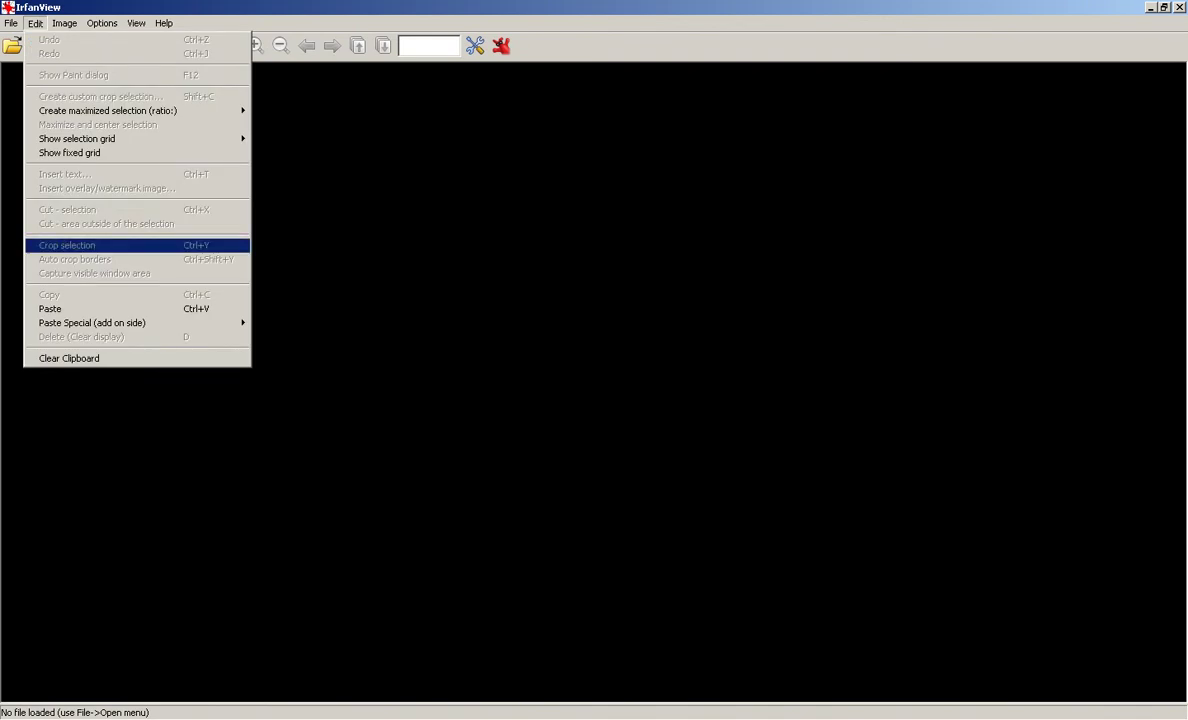
pyautogui.click(55, 308)
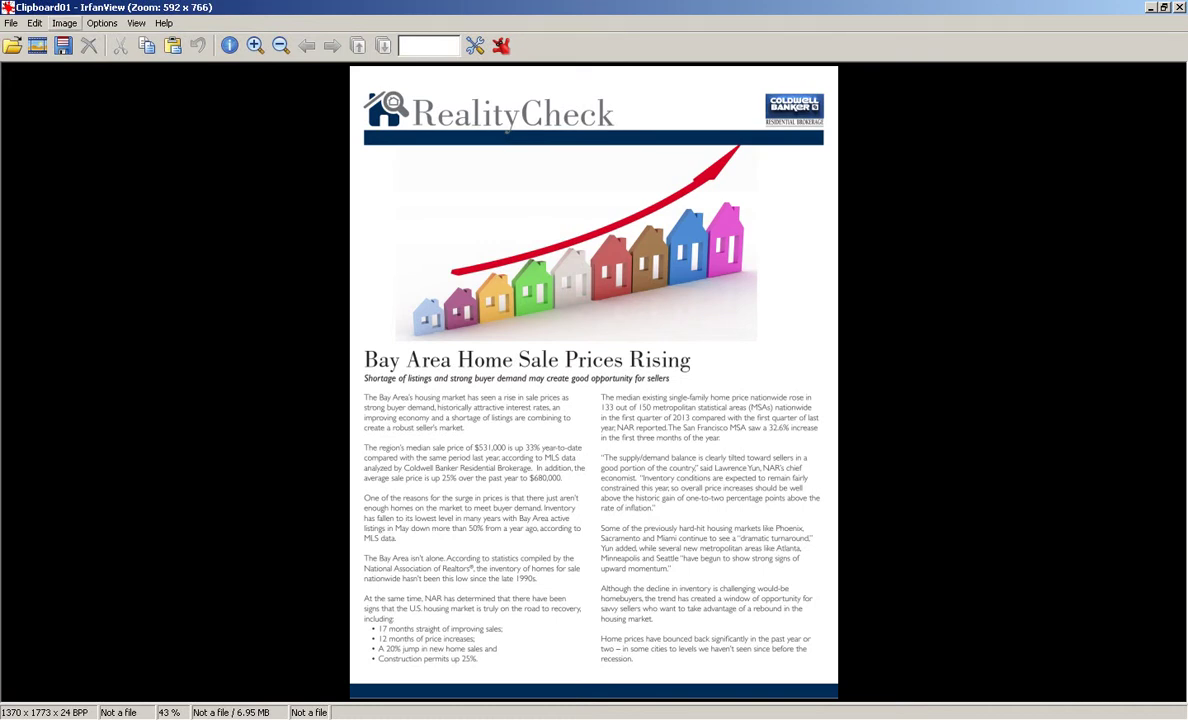
# - Resize the pasted first-page image to a width of 600 pixels, preserving the aspect ratio
pyautogui.click(64, 23)
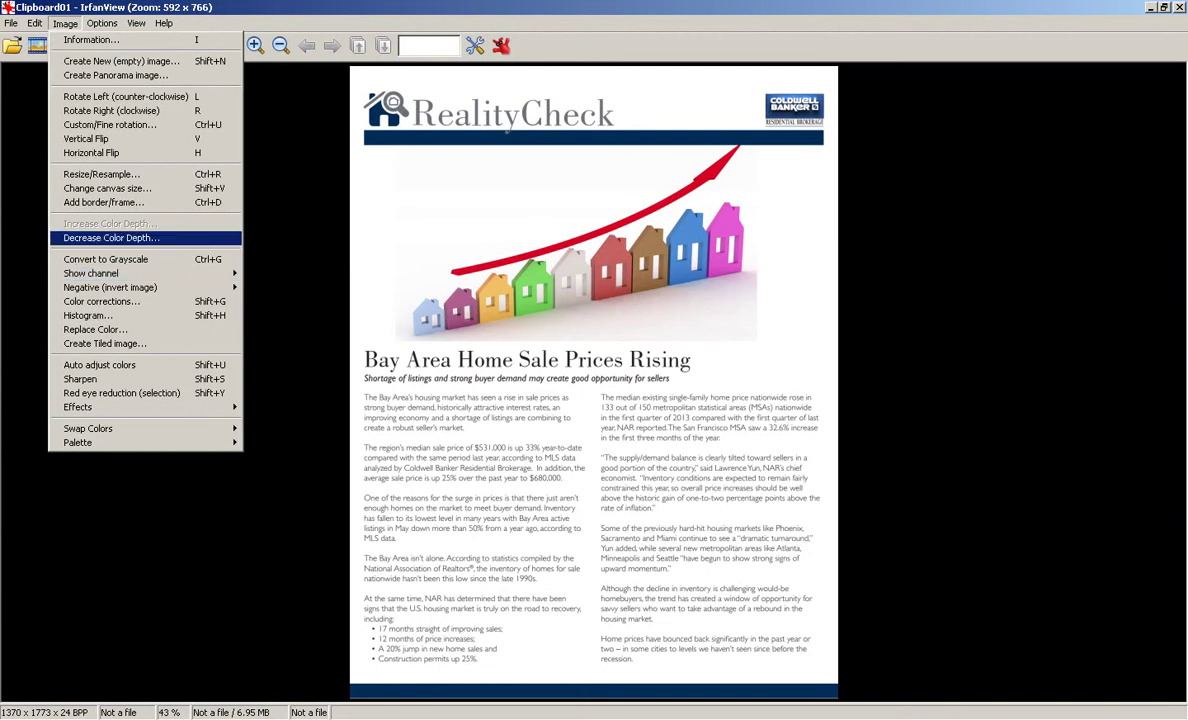
pyautogui.press('Return')
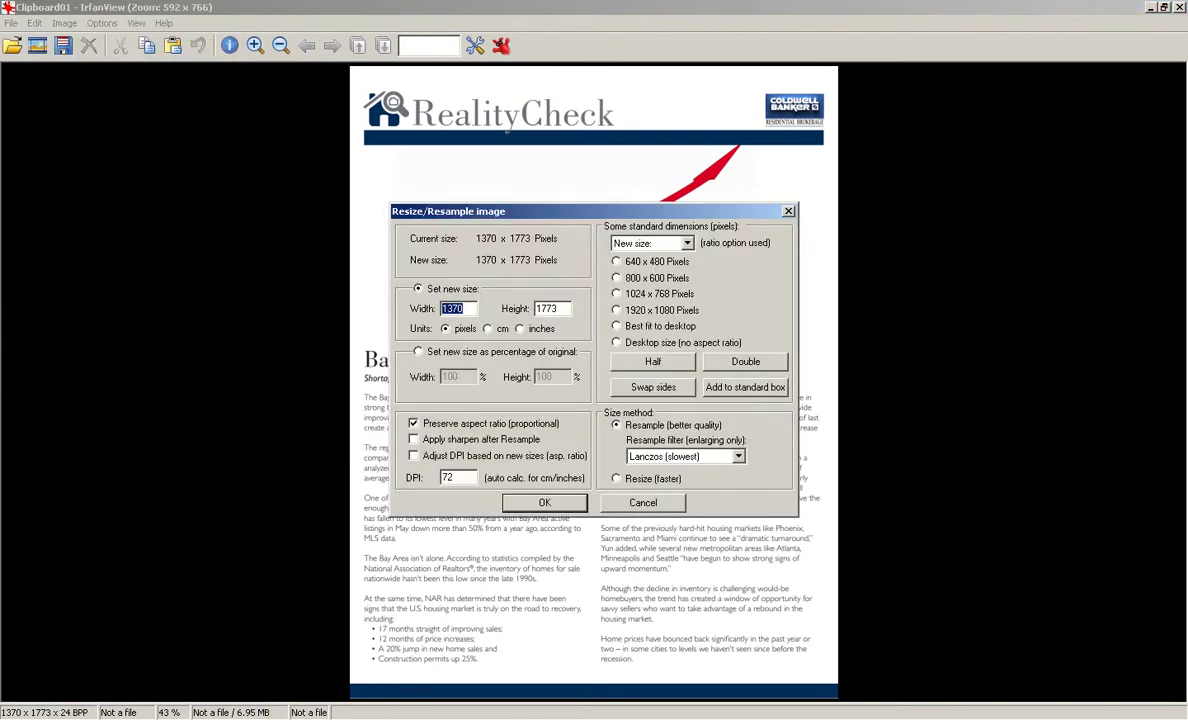
pyautogui.write('600')
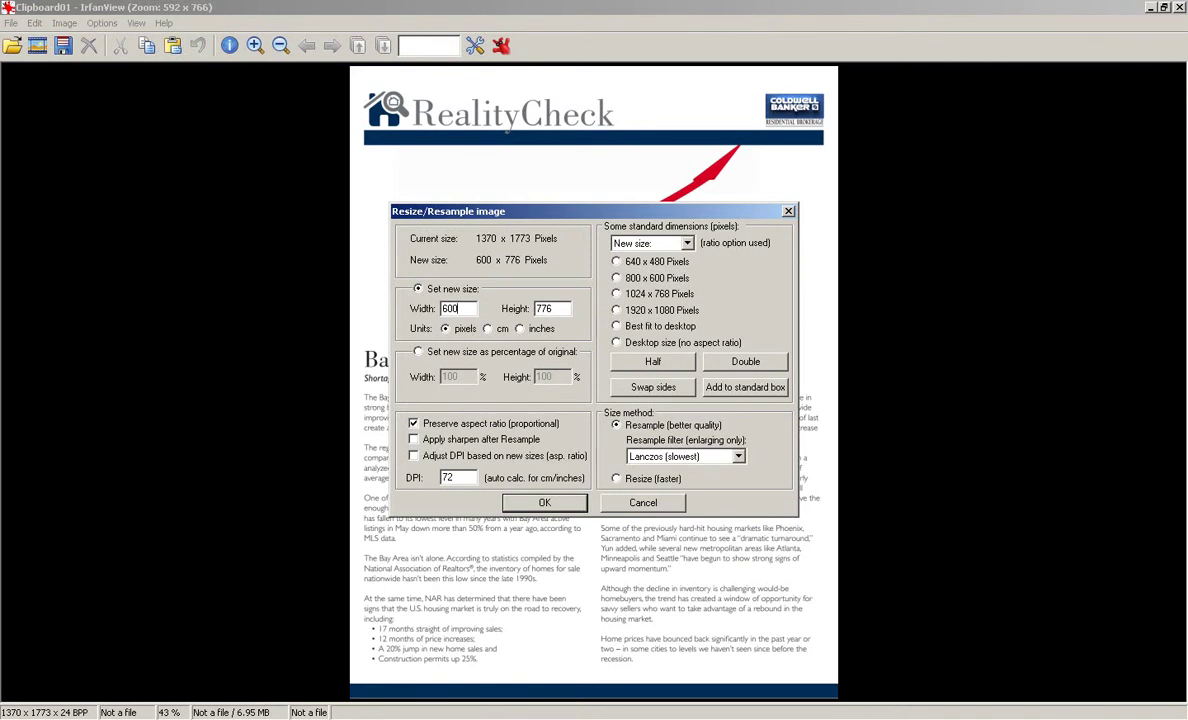
pyautogui.press('Return')
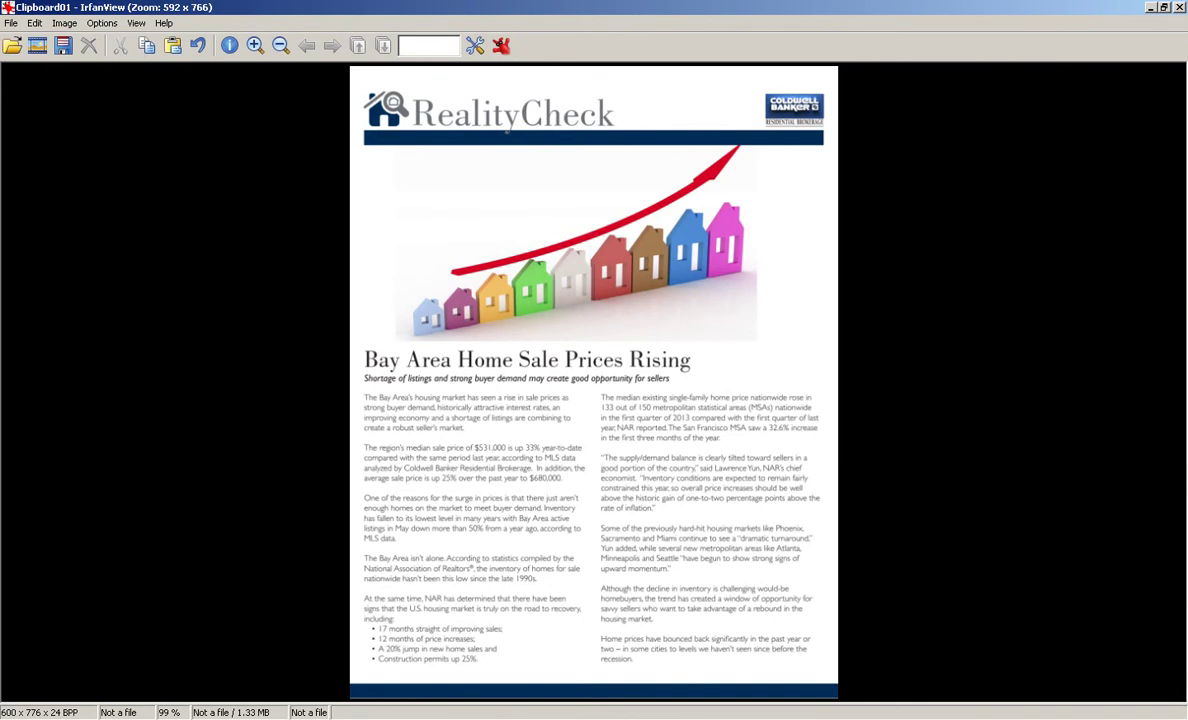
# - Display the resized first-page image at its original size and sharpen it
pyautogui.click(136, 23)
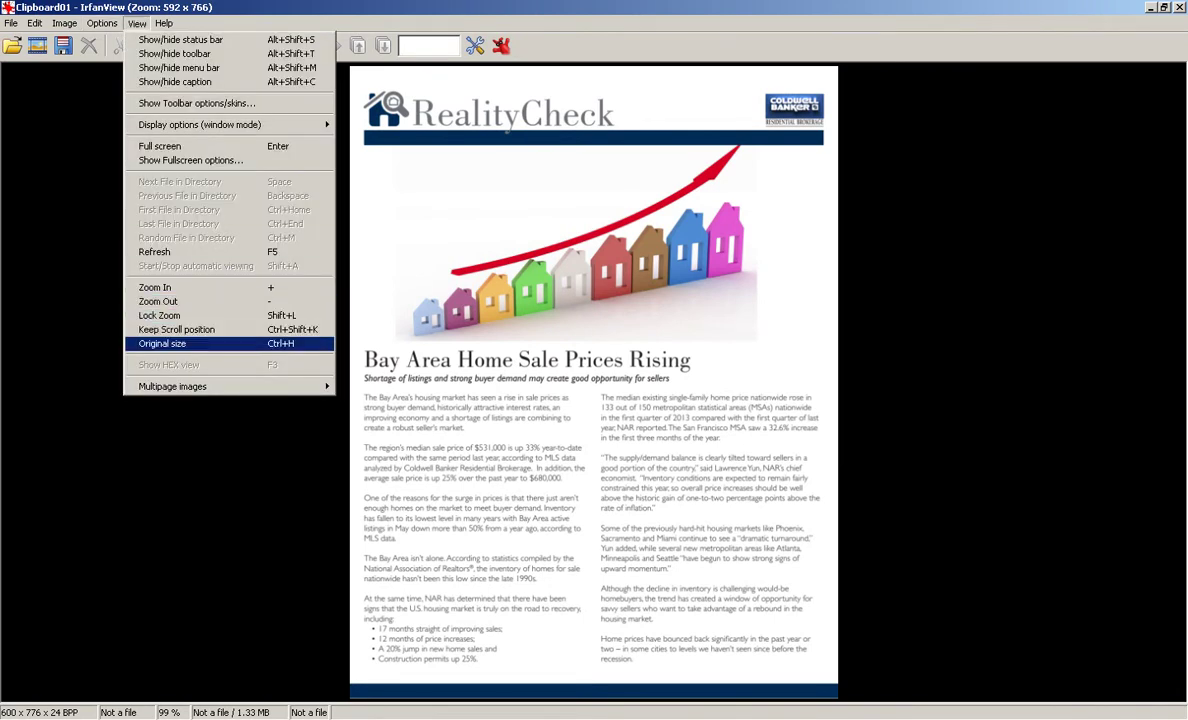
pyautogui.press('Return')
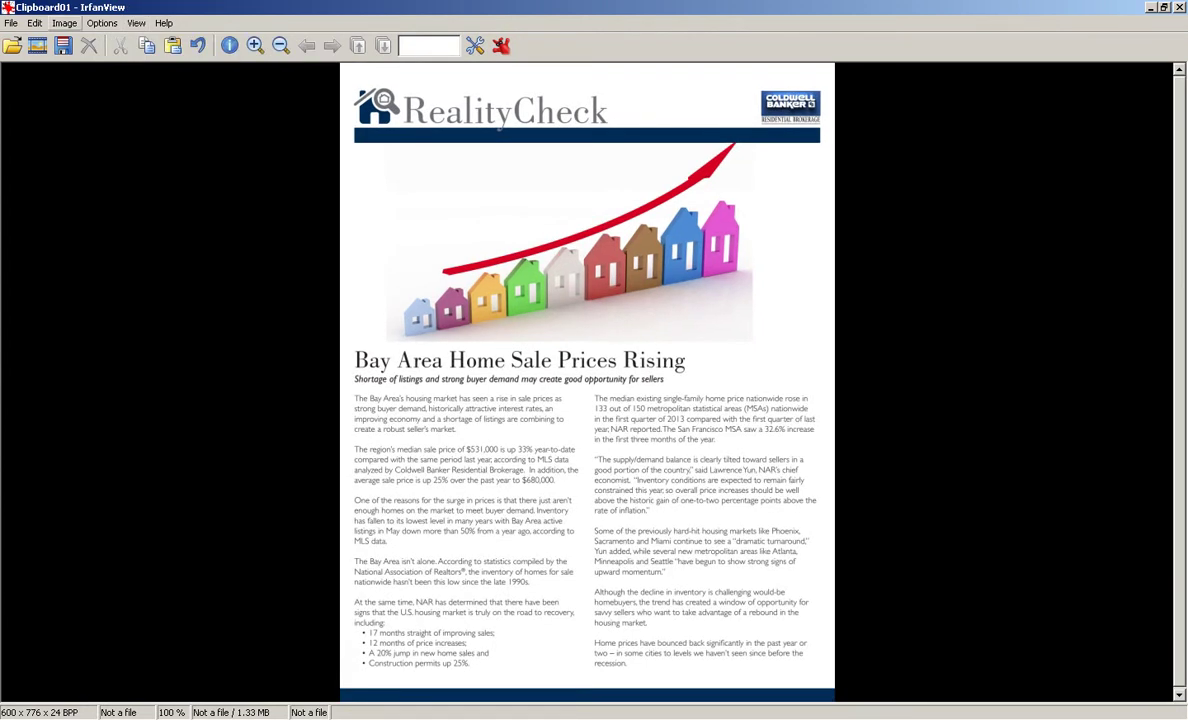
pyautogui.click(64, 23)
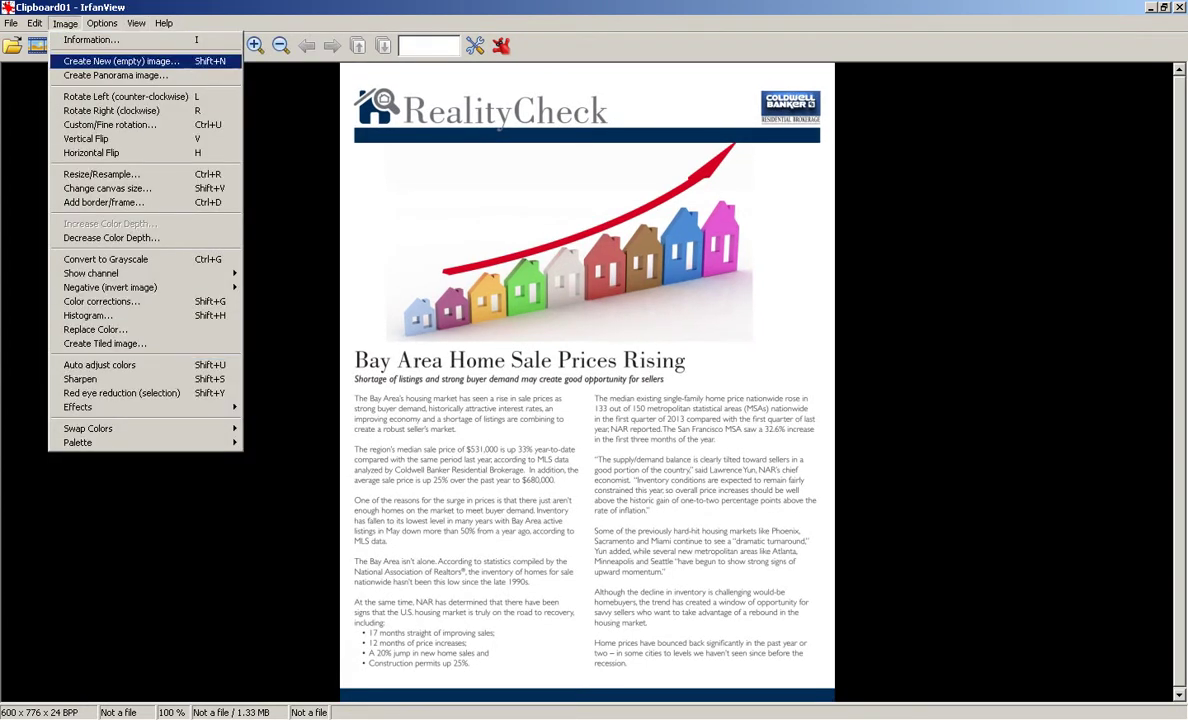
pyautogui.click(80, 379)
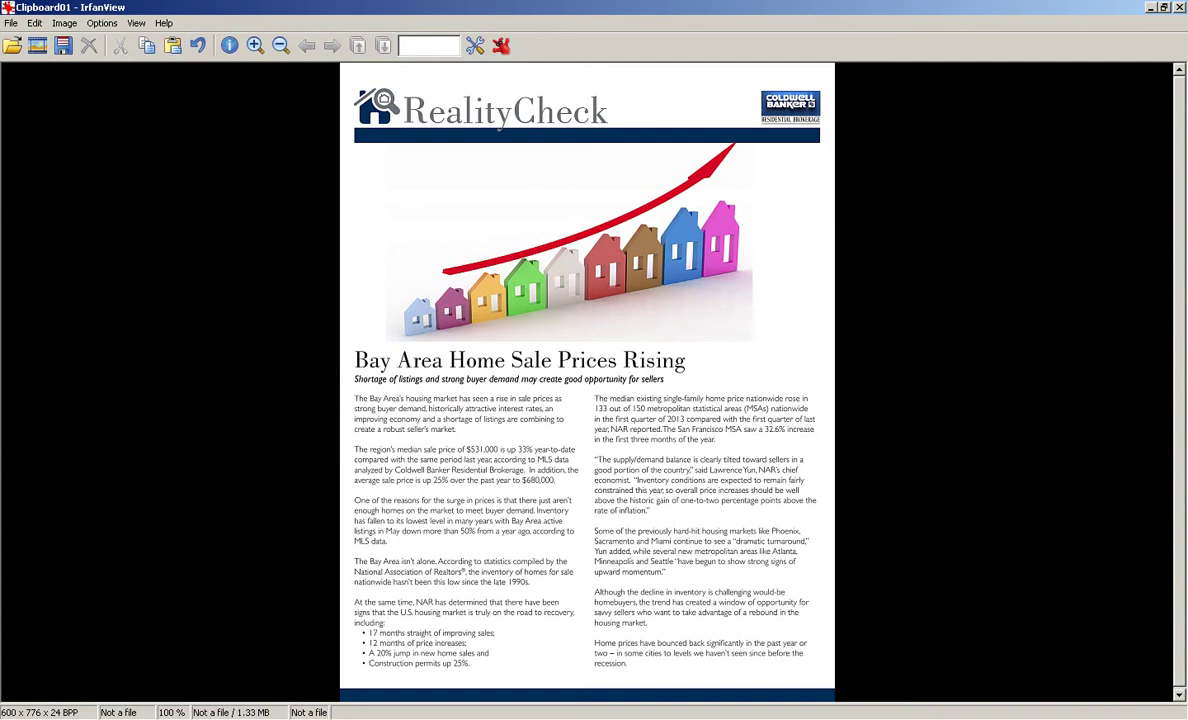
pyautogui.click(11, 23)
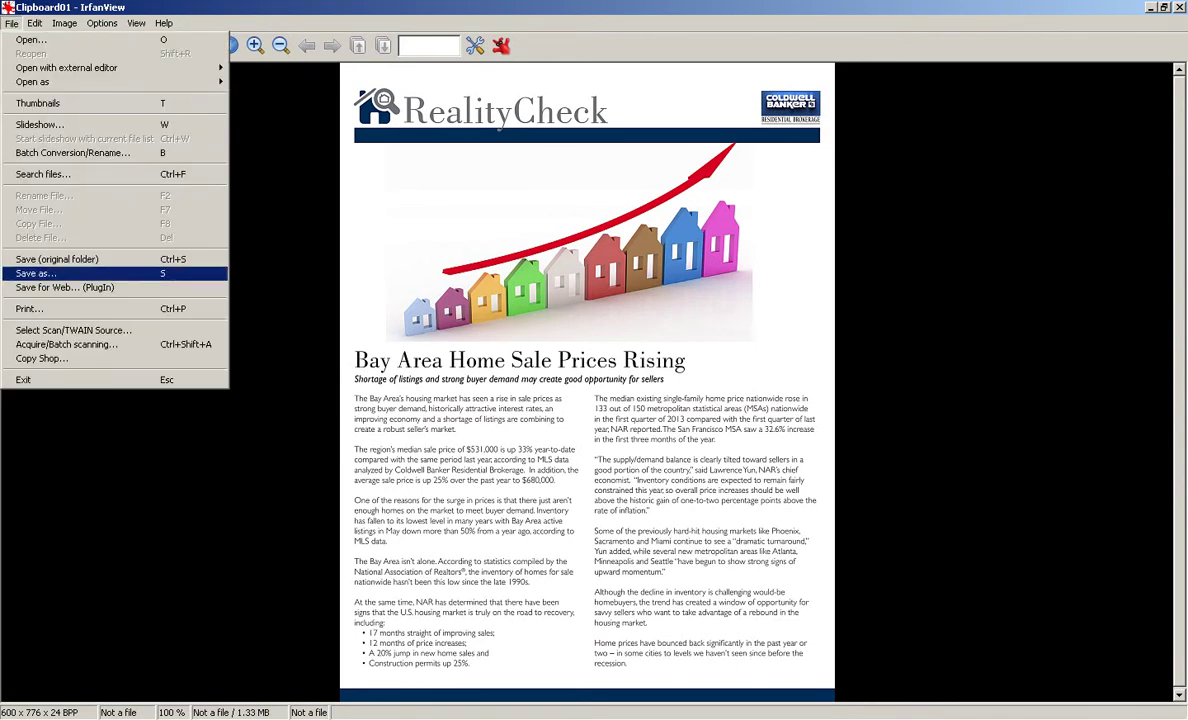
pyautogui.press('Return')
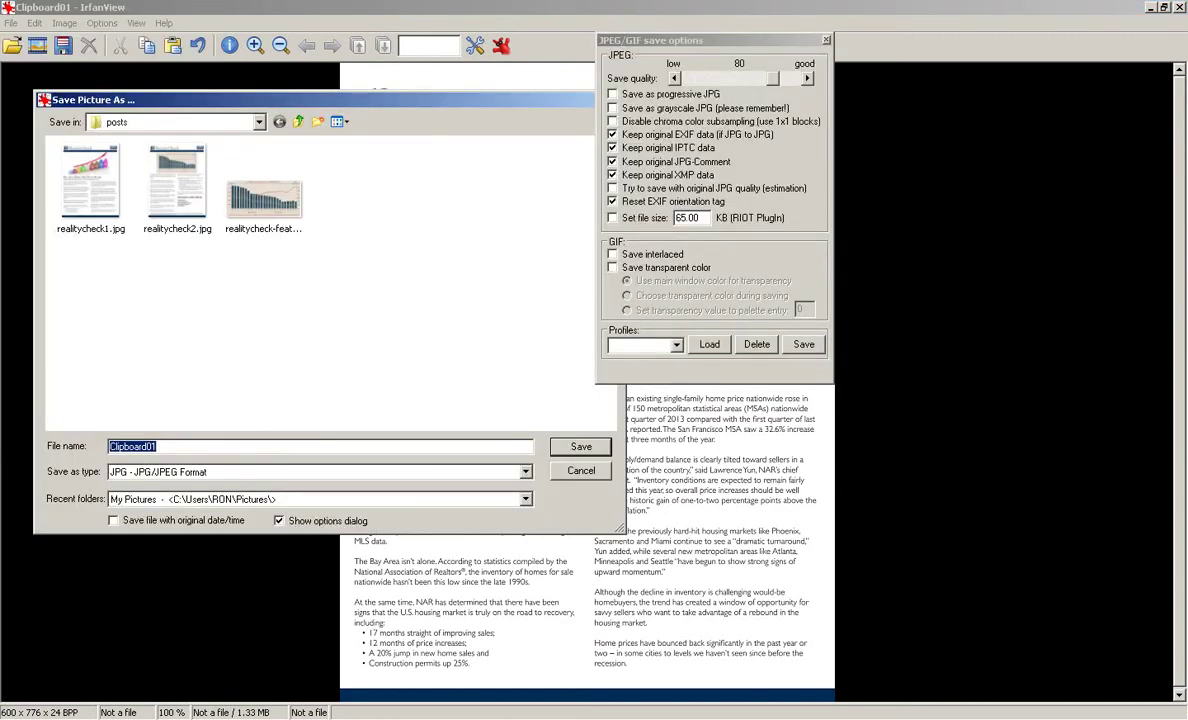
pyautogui.click(525, 472)
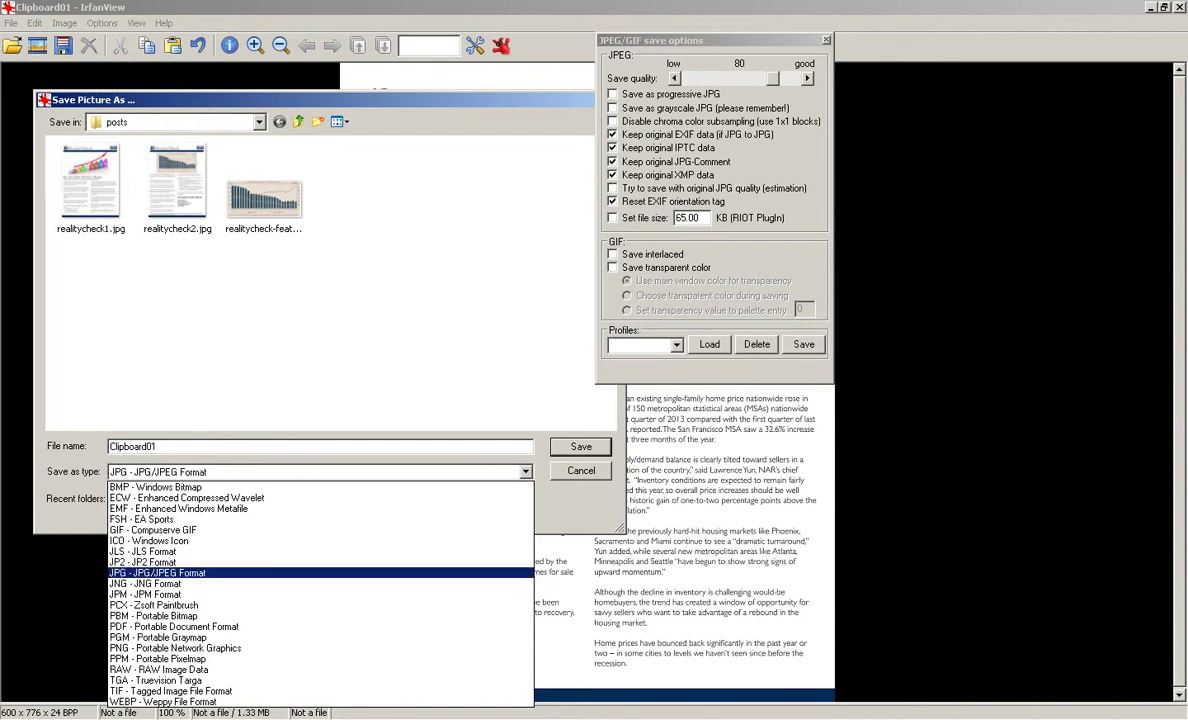
pyautogui.press('Return')
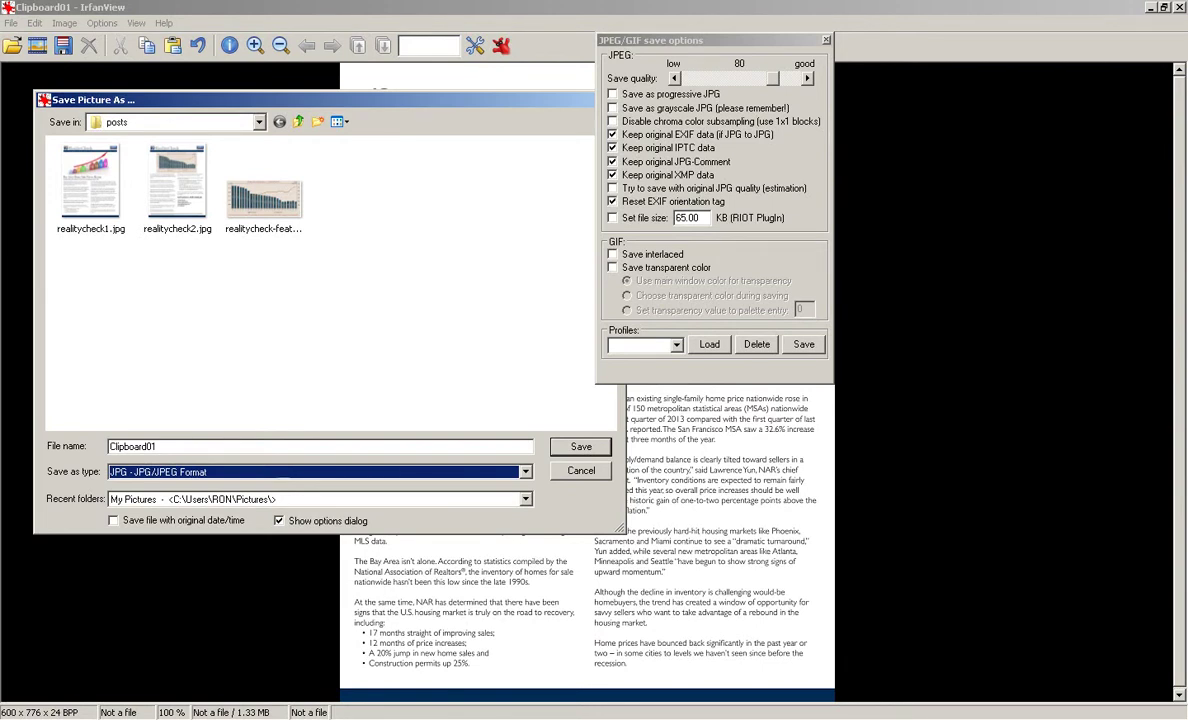
pyautogui.press('Escape')
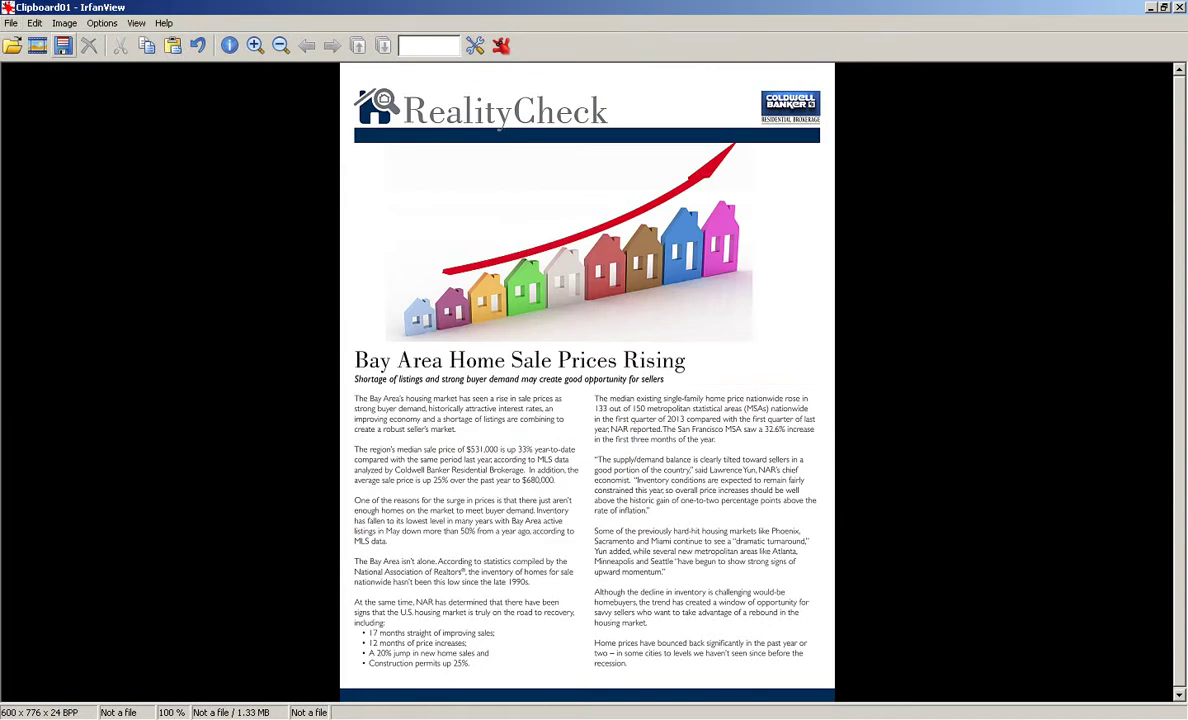
pyautogui.click(64, 22)
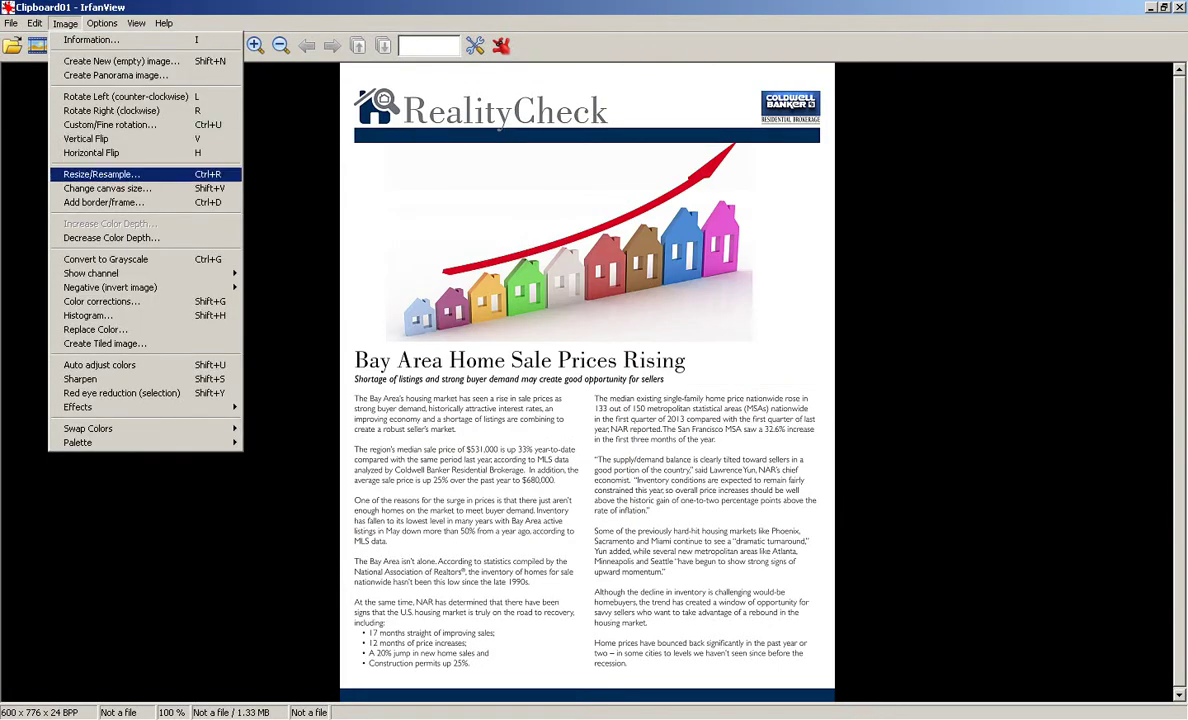
pyautogui.moveTo(35, 22)
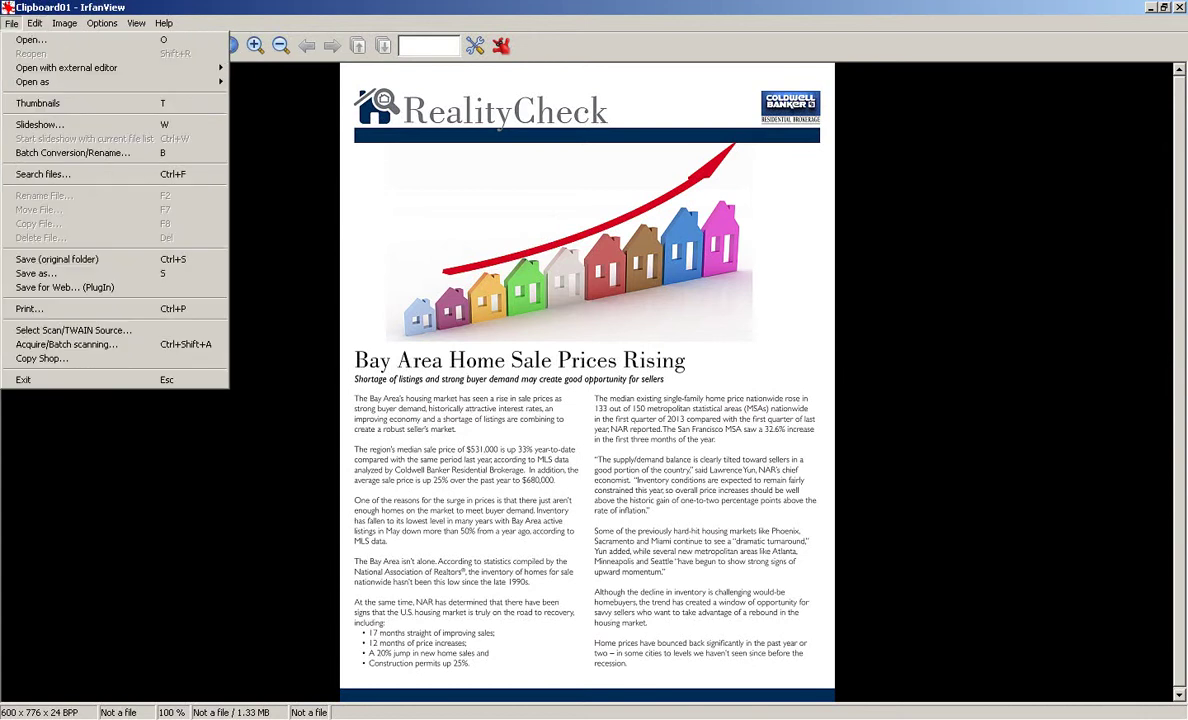
pyautogui.click(35, 273)
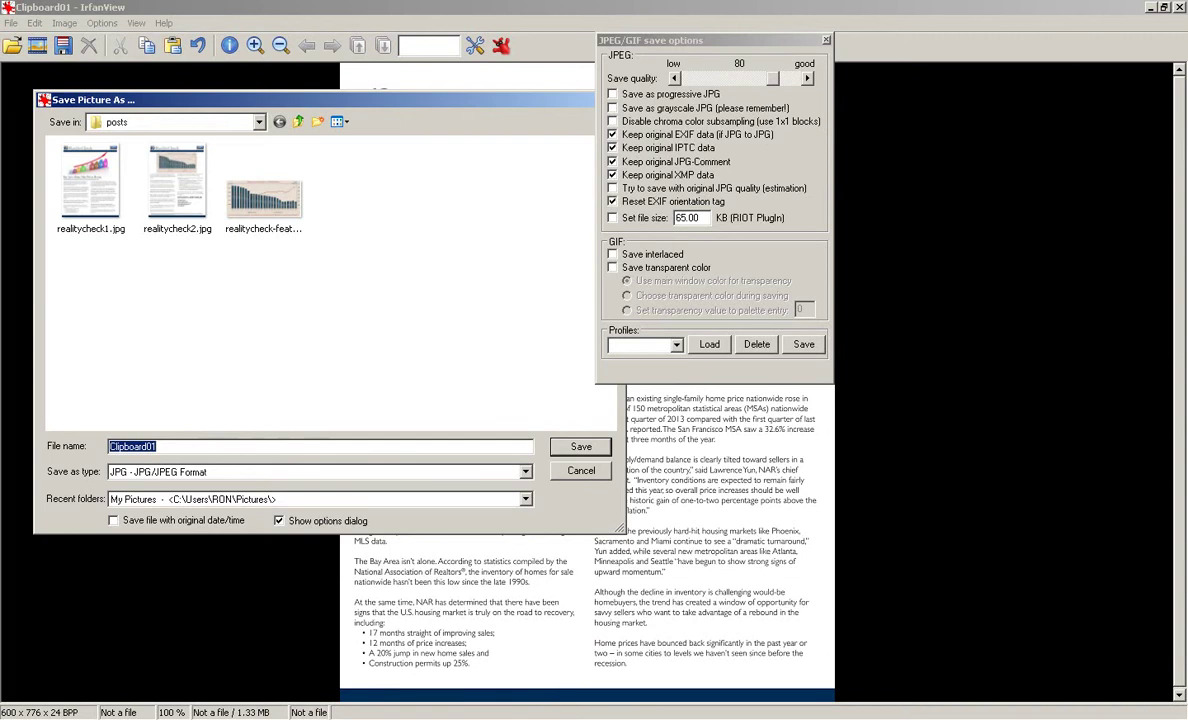
pyautogui.click(90, 182)
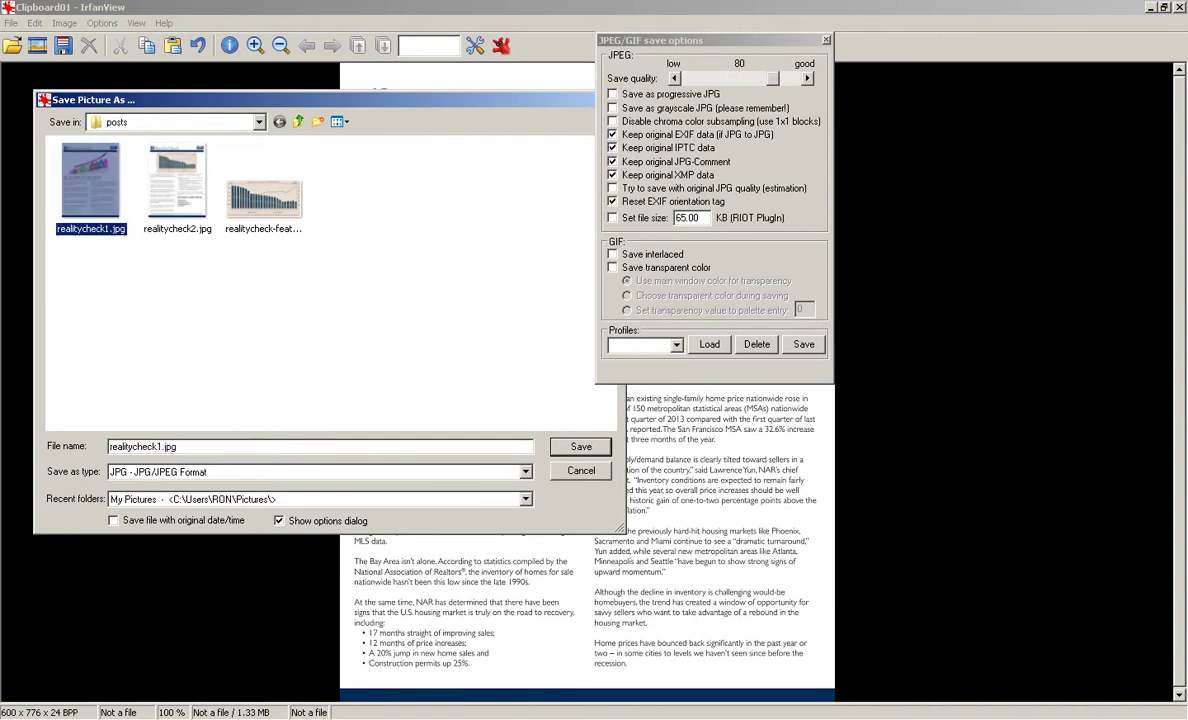
pyautogui.press('Escape')
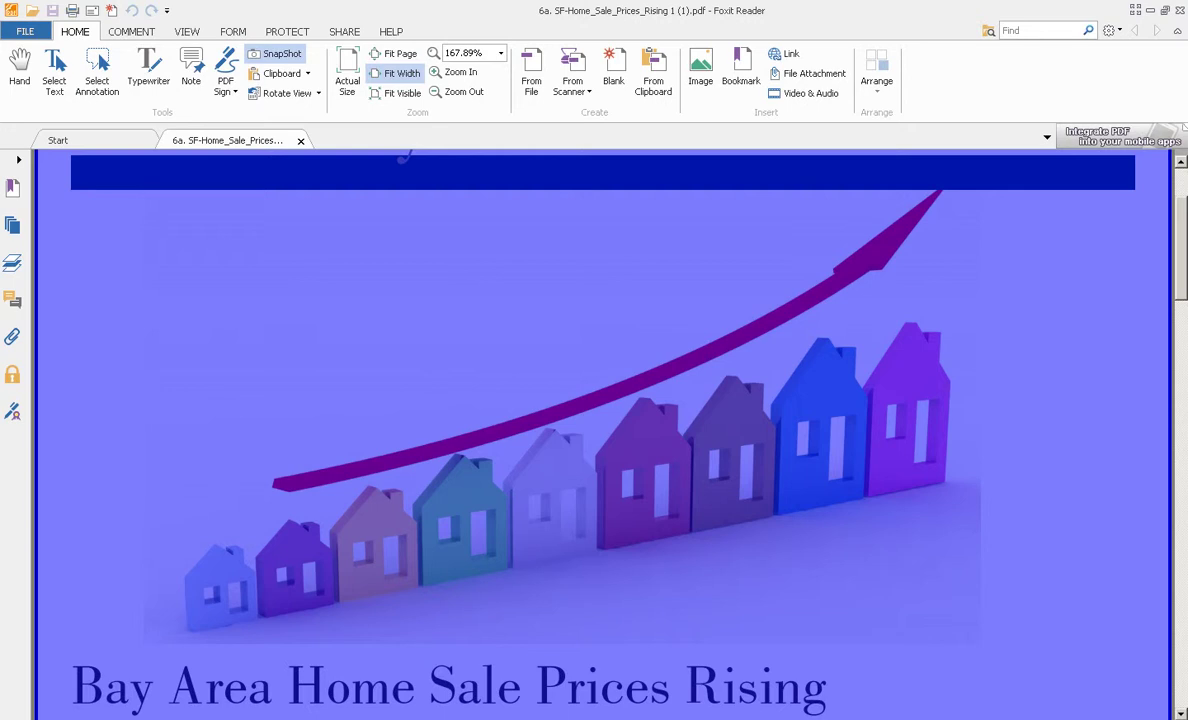
# - Capture the PDF's entire second page, with the inventory and median price chart, in Foxit Reader and paste it into IrfanView
pyautogui.scroll(-10, 602, 434)
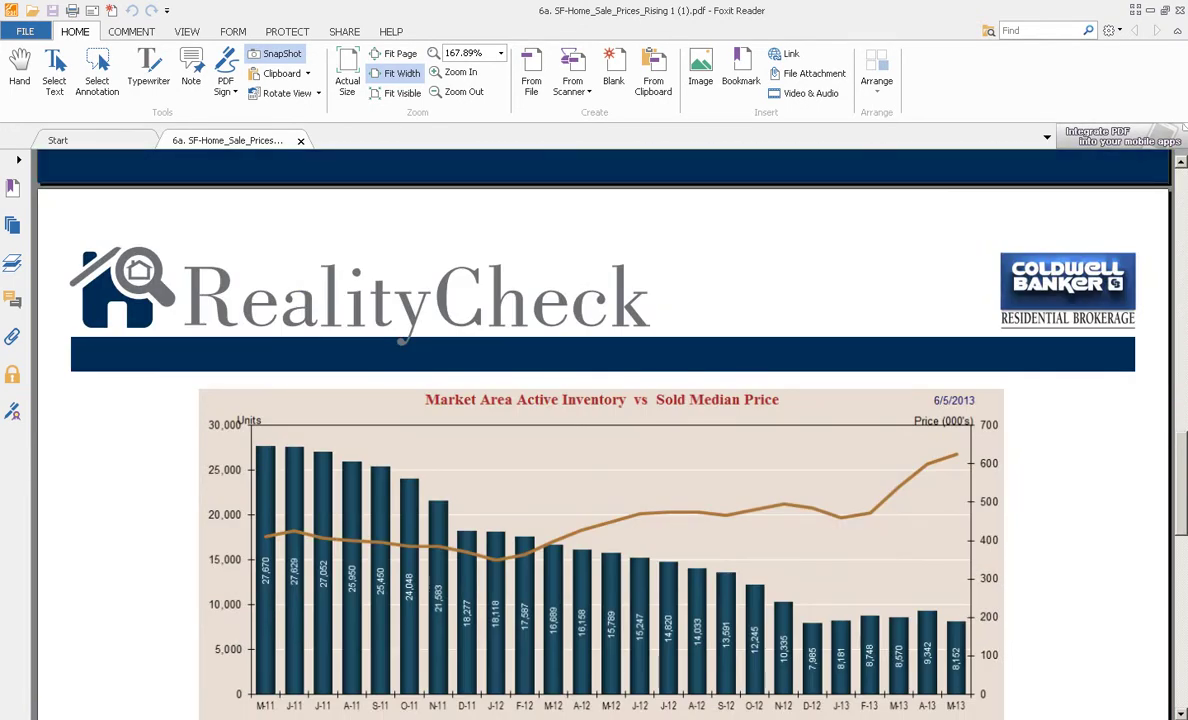
pyautogui.scroll(3, 603, 430)
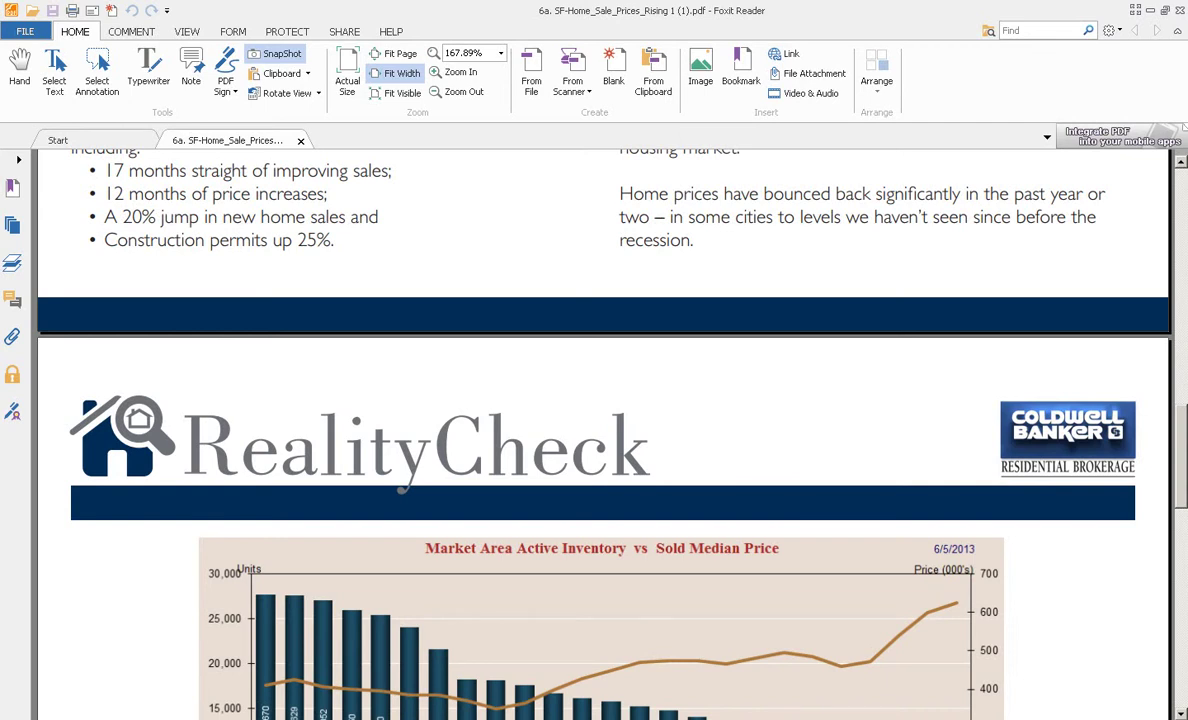
pyautogui.hotkey('ctrl', 'a')
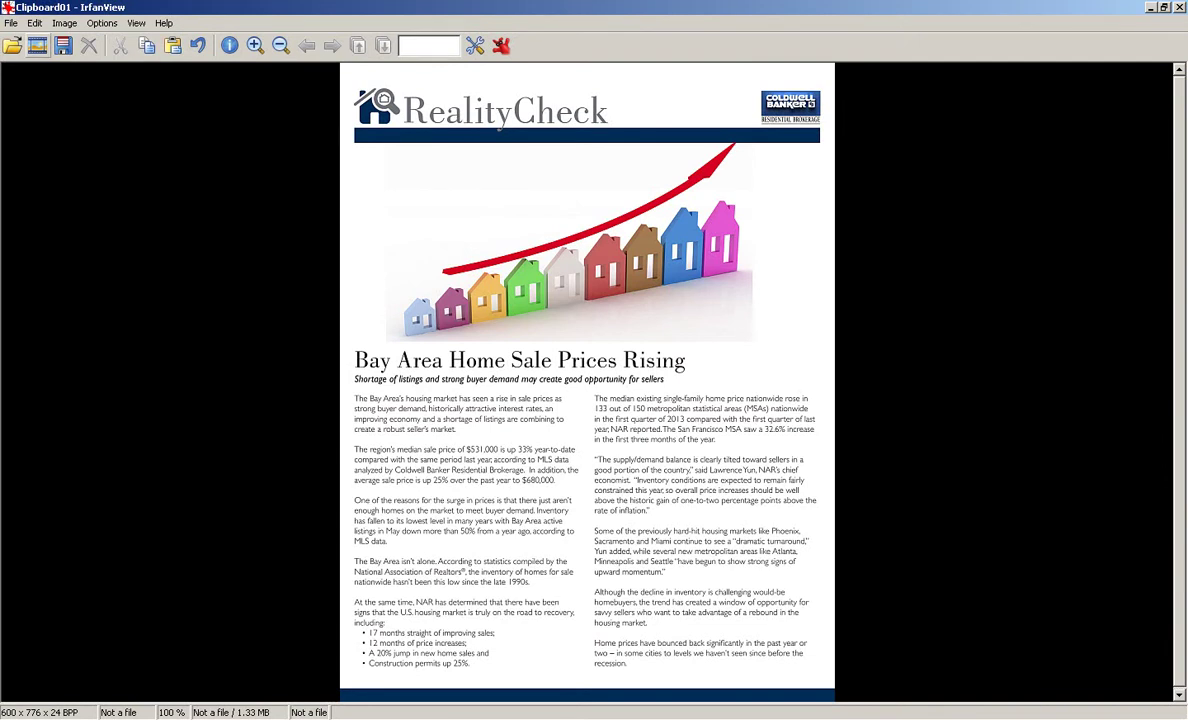
pyautogui.click(34, 22)
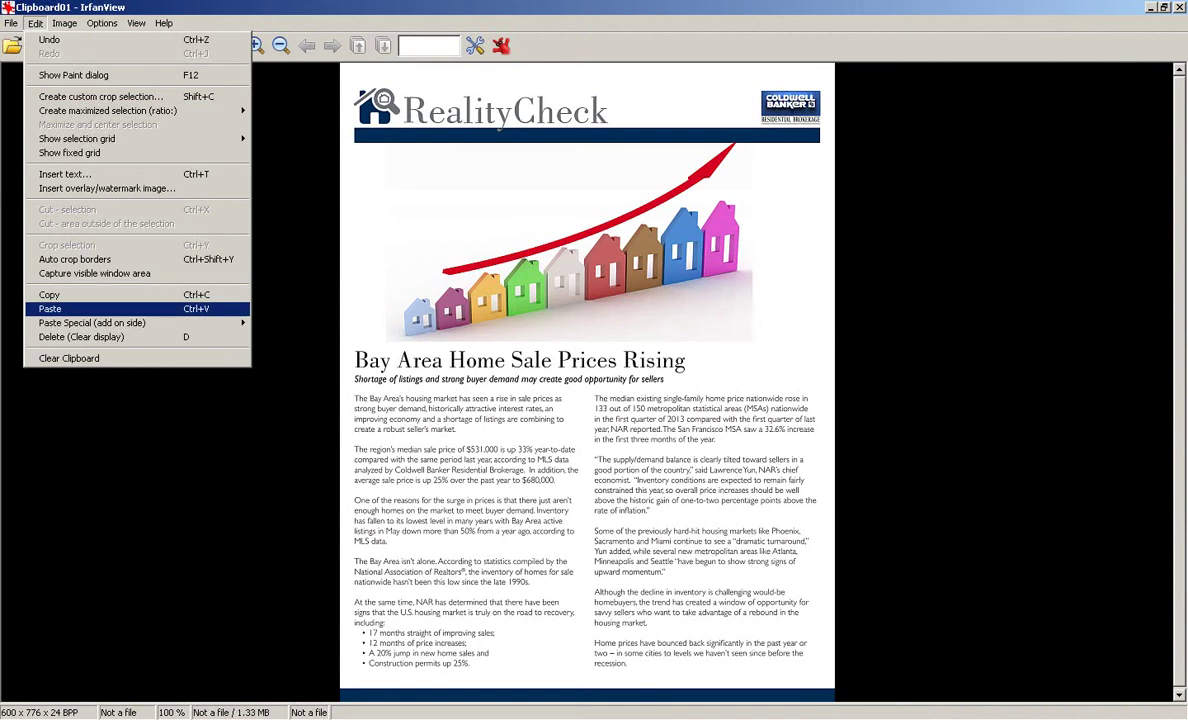
pyautogui.click(60, 309)
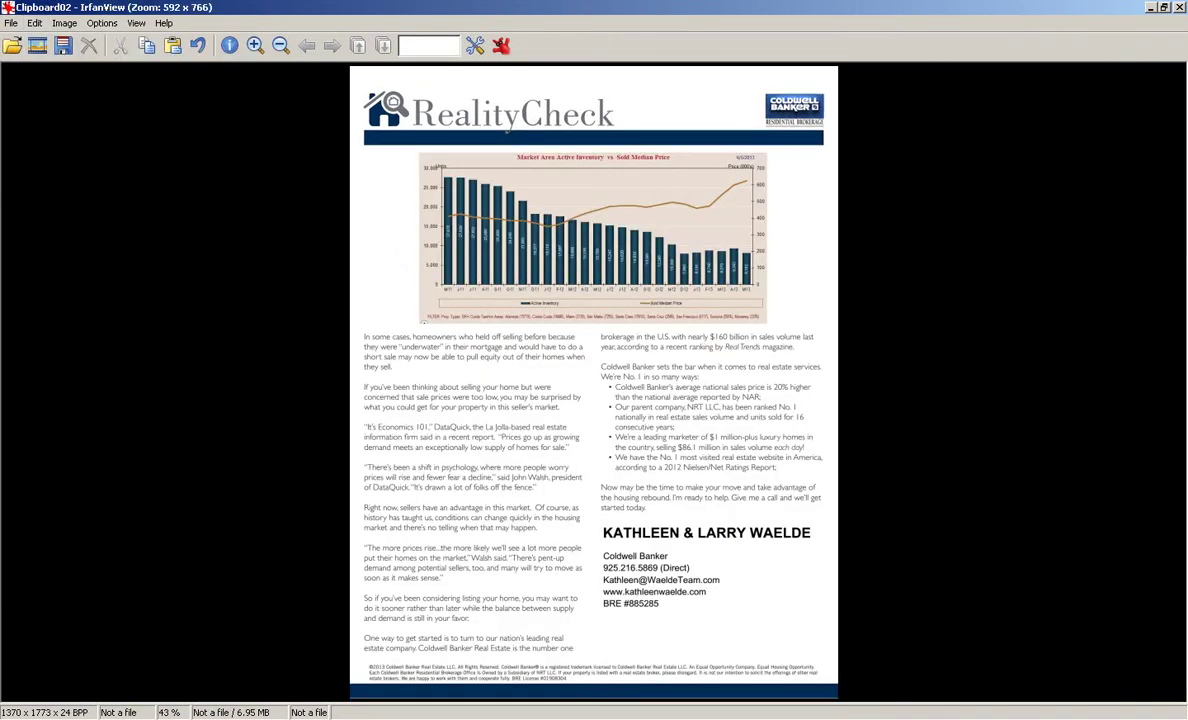
# - Resize the pasted second-page image to a width of 600 pixels, preserving the aspect ratio
pyautogui.click(64, 22)
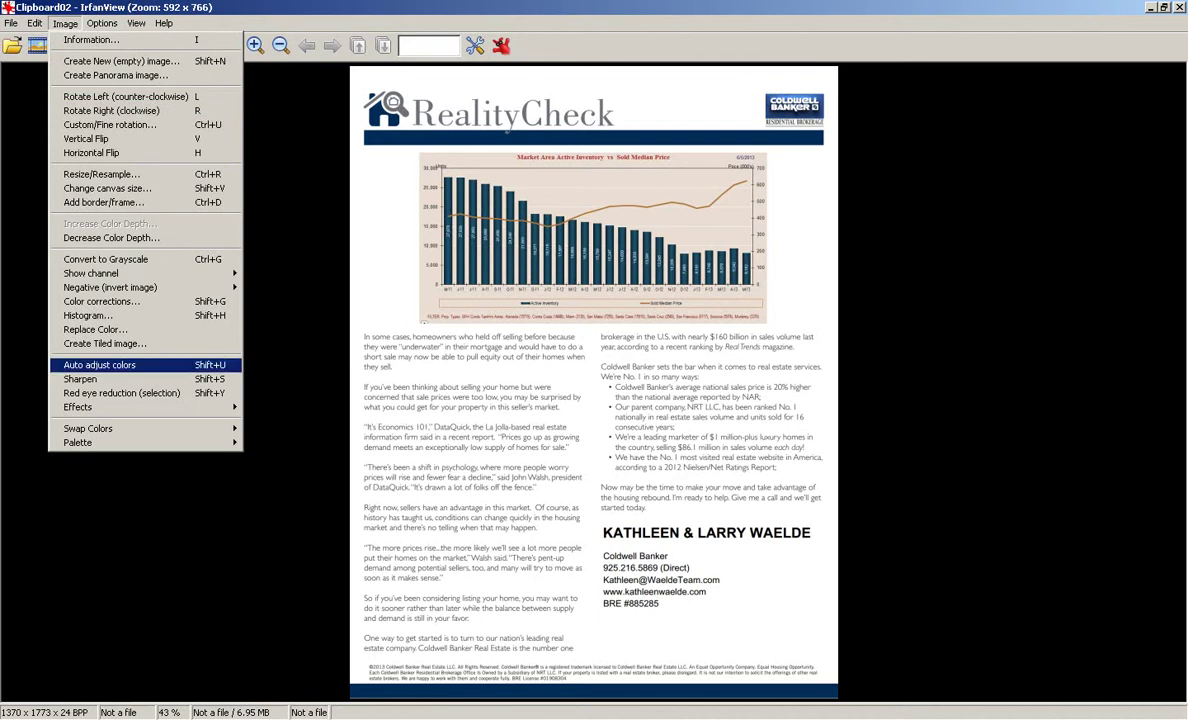
pyautogui.click(101, 174)
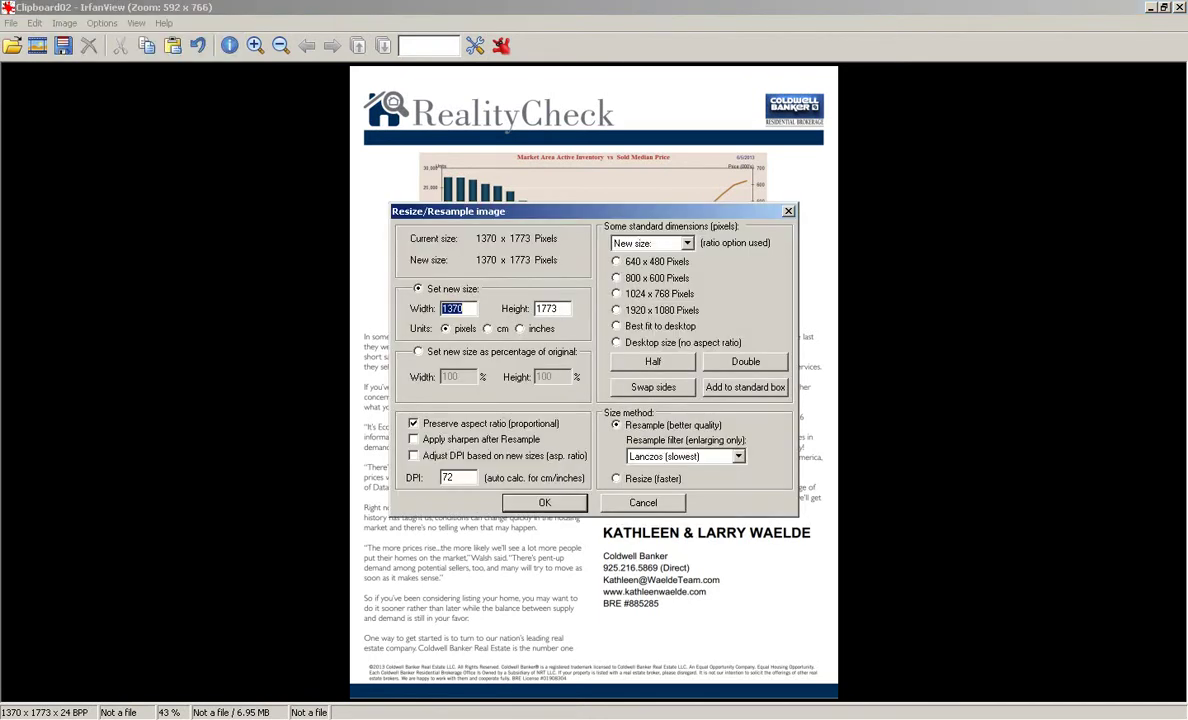
pyautogui.write('600')
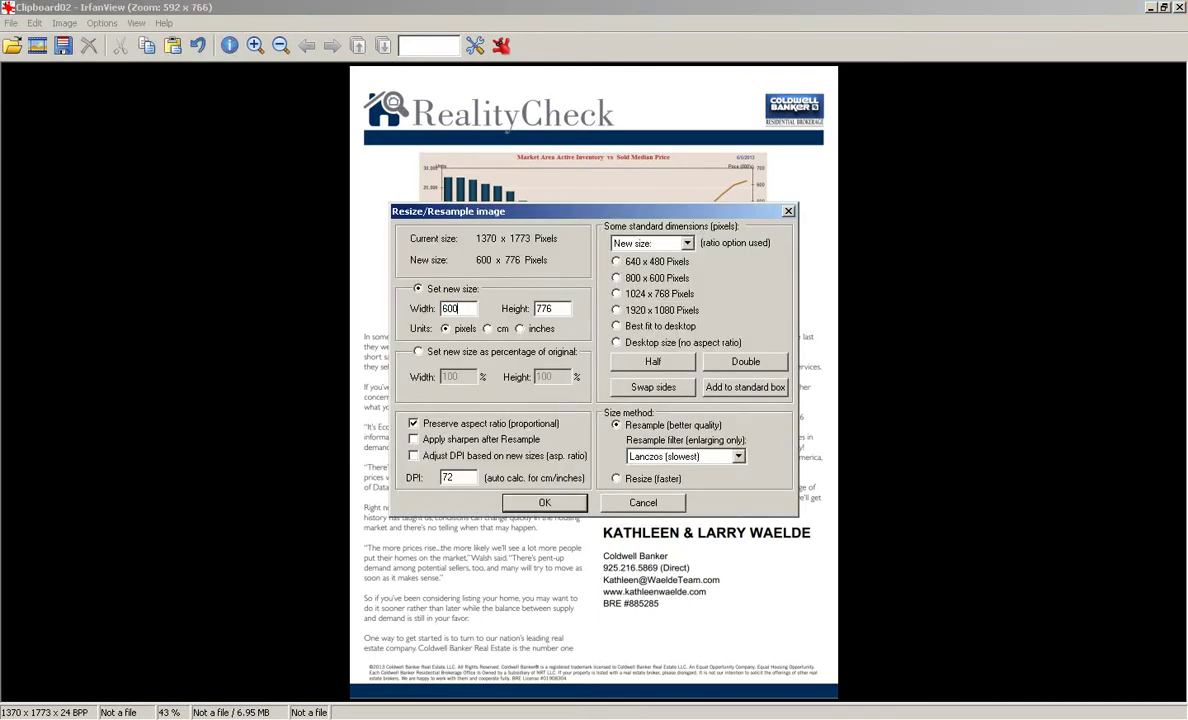
pyautogui.press('Return')
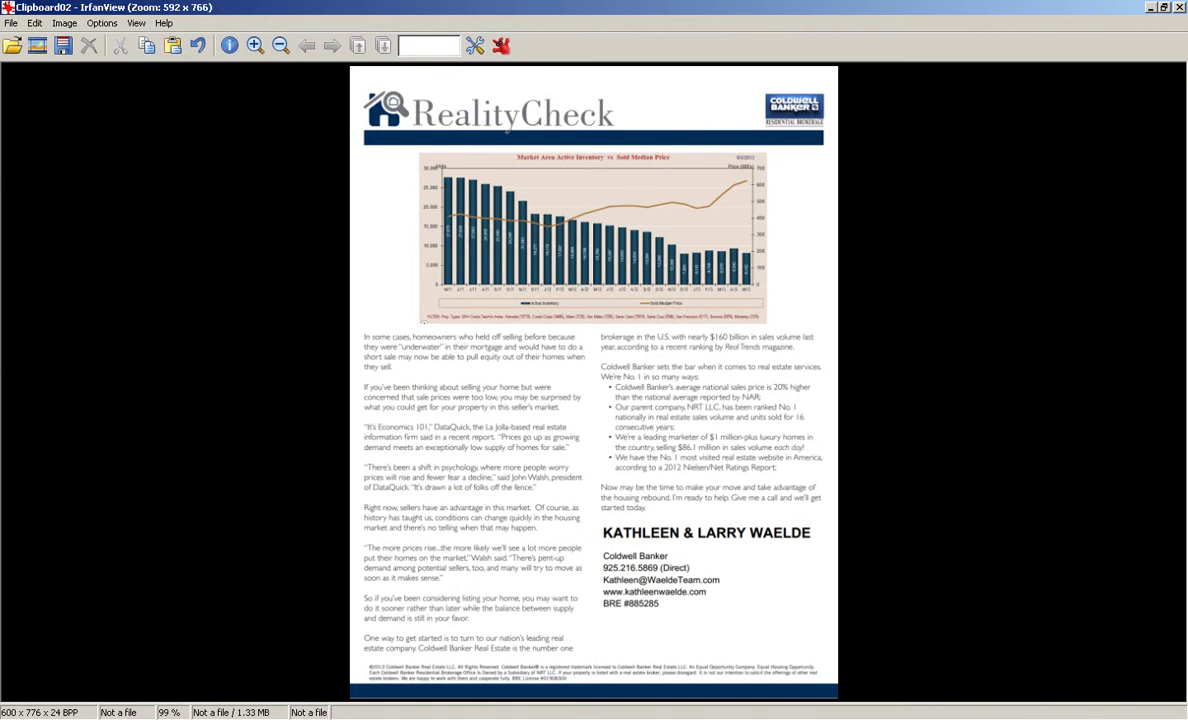
# - Display the resized second-page image at its original size and sharpen it
pyautogui.click(136, 23)
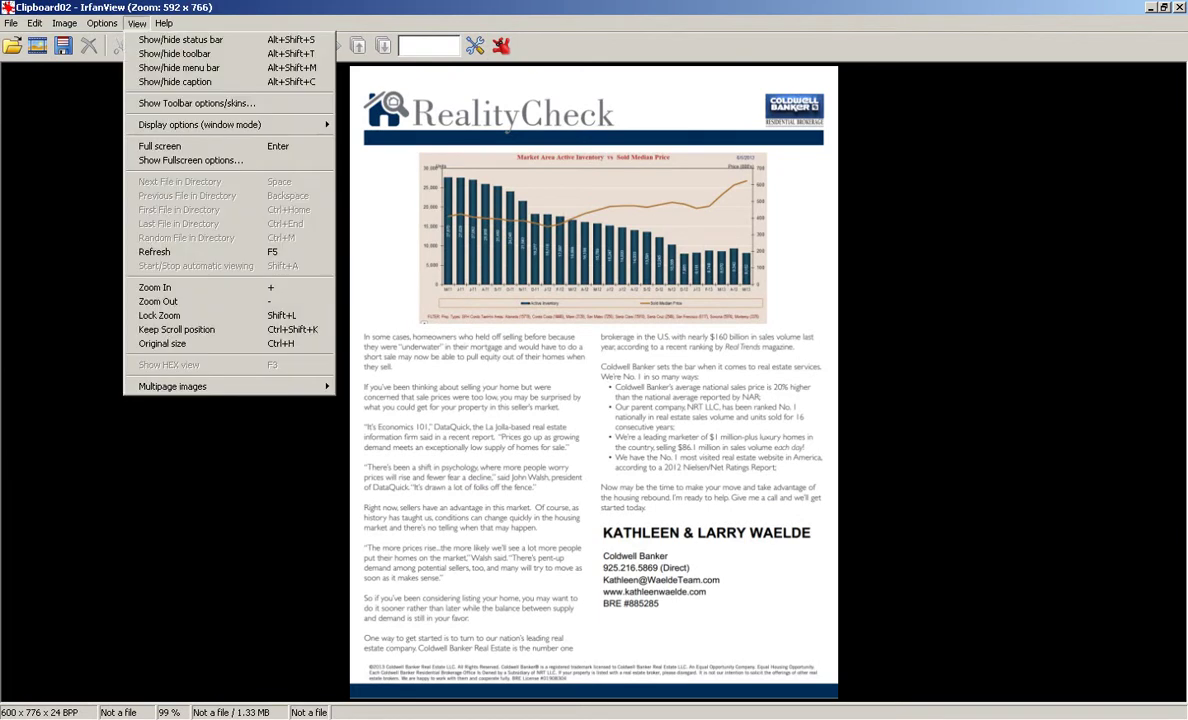
pyautogui.press('Down')
pyautogui.press('Return')
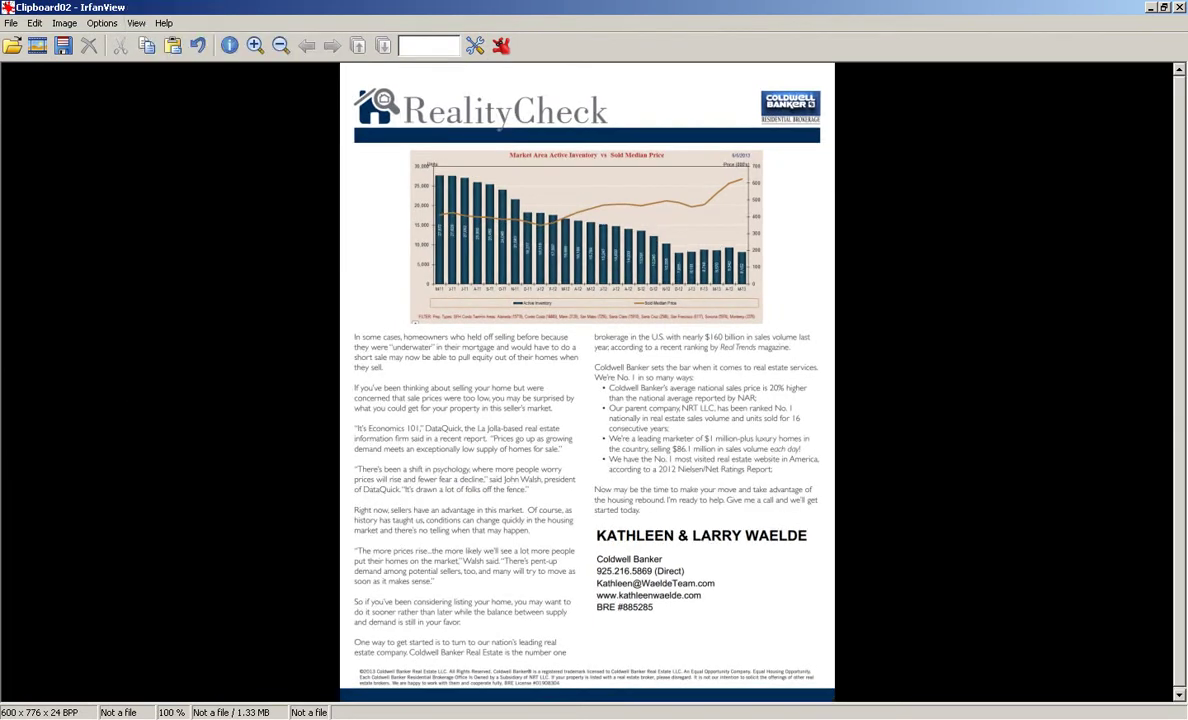
pyautogui.hotkey('alt', 'i')
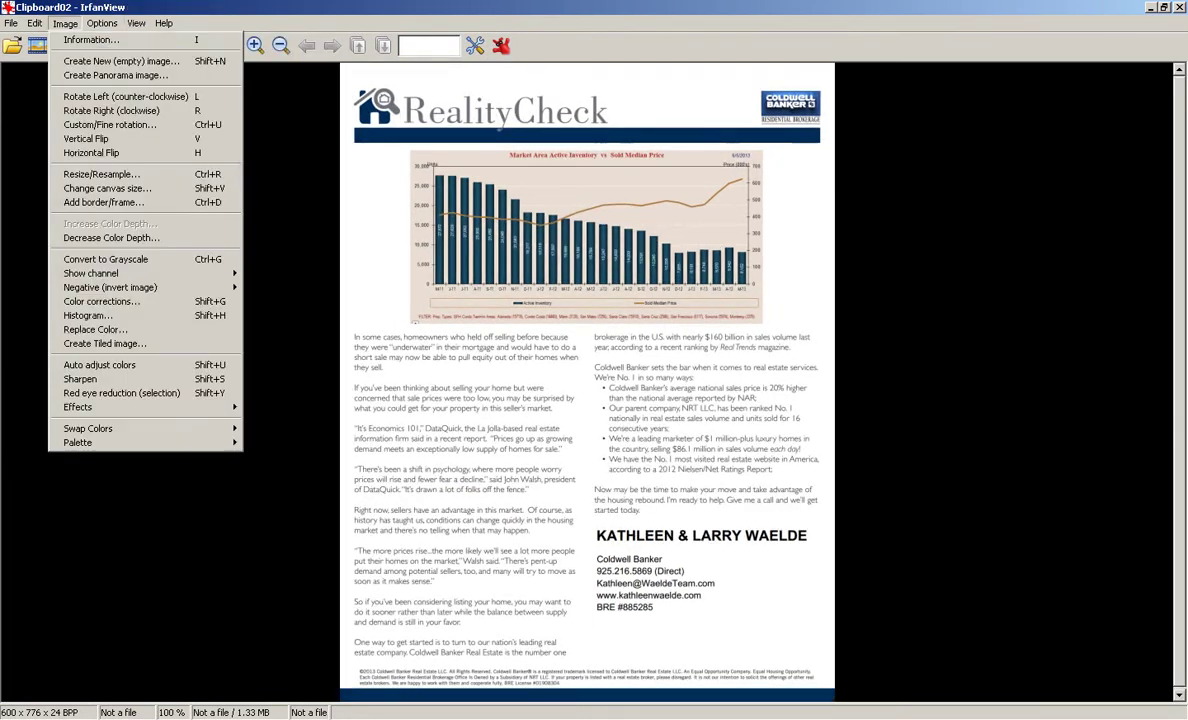
pyautogui.press('Down')
pyautogui.press('Down')
pyautogui.press('Down')
pyautogui.press('Down')
pyautogui.press('Down')
pyautogui.press('Down')
pyautogui.press('Down')
pyautogui.press('Down')
pyautogui.press('Down')
pyautogui.press('Down')
pyautogui.press('Down')
pyautogui.press('Down')
pyautogui.press('Down')
pyautogui.press('Down')
pyautogui.press('Down')
pyautogui.press('Down')
pyautogui.press('Down')
pyautogui.press('Down')
pyautogui.press('Down')
pyautogui.press('Down')
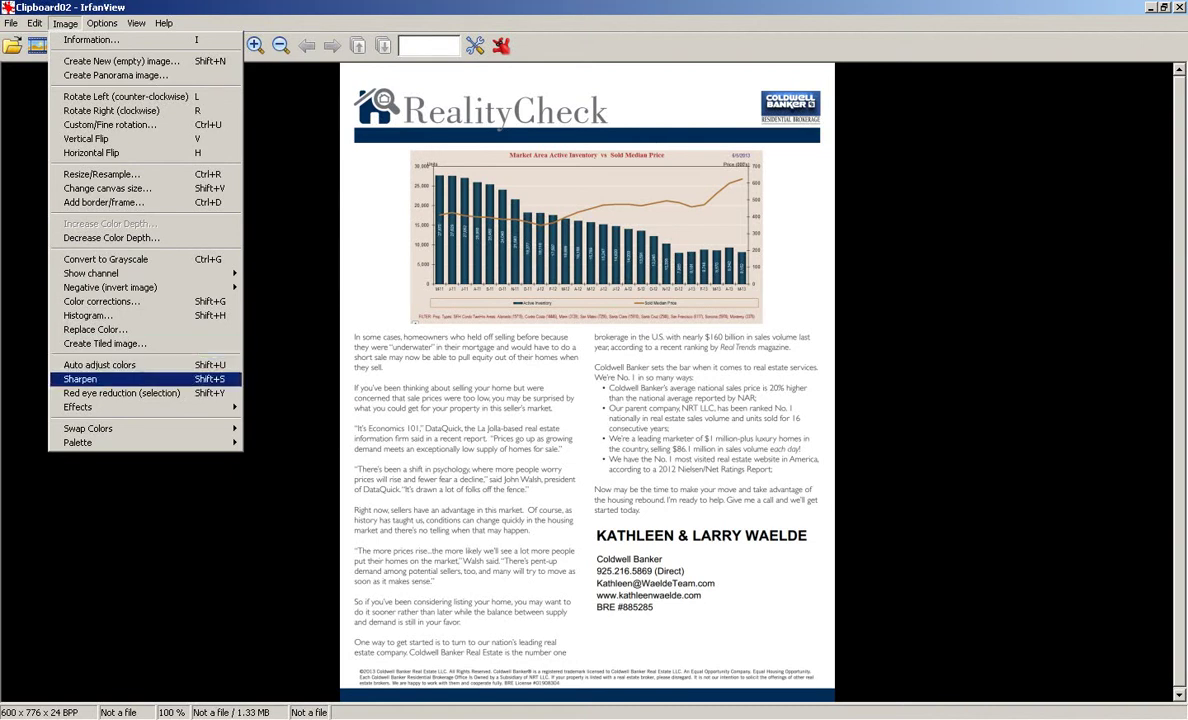
pyautogui.press('Return')
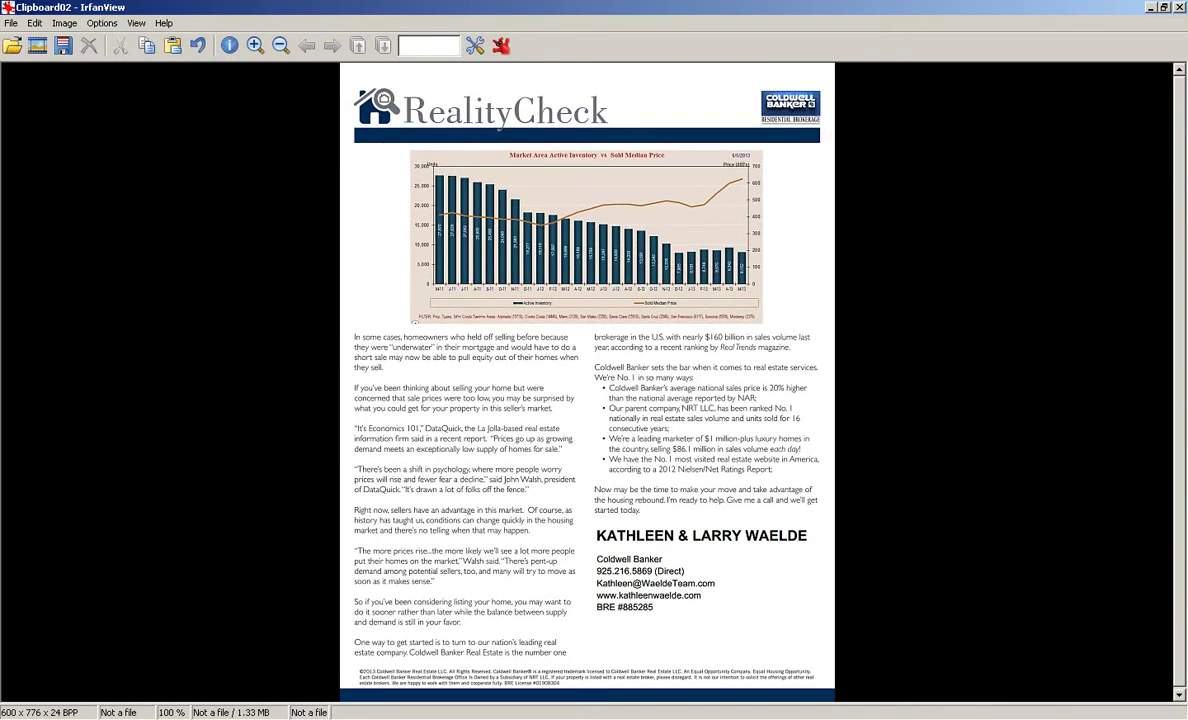
# - Try to save the sharpened second-page image as realitycheck2.jpg in JPG format in the posts folder
pyautogui.click(11, 23)
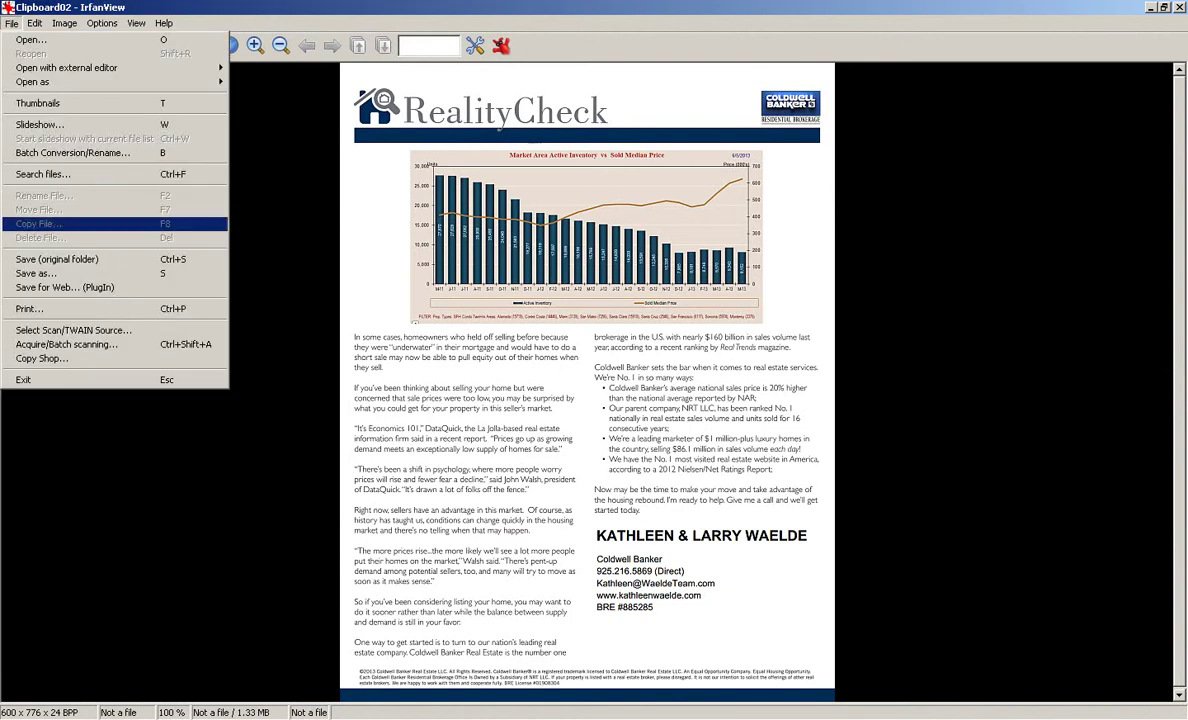
pyautogui.click(30, 273)
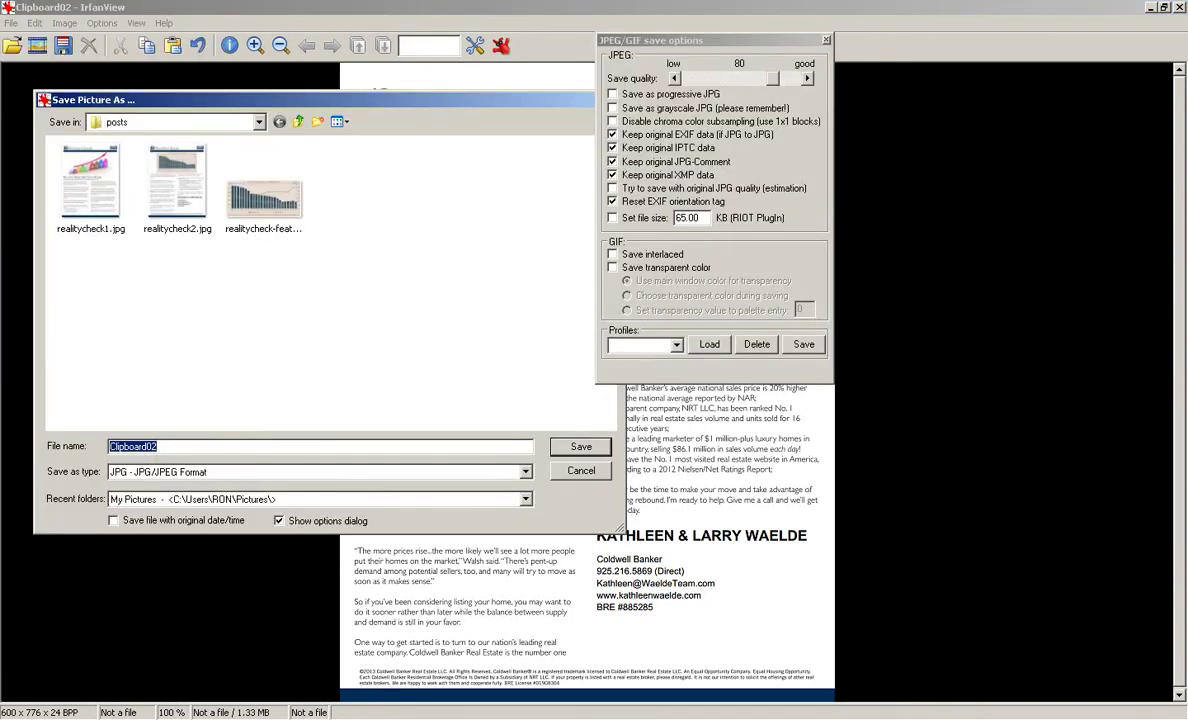
pyautogui.click(177, 185)
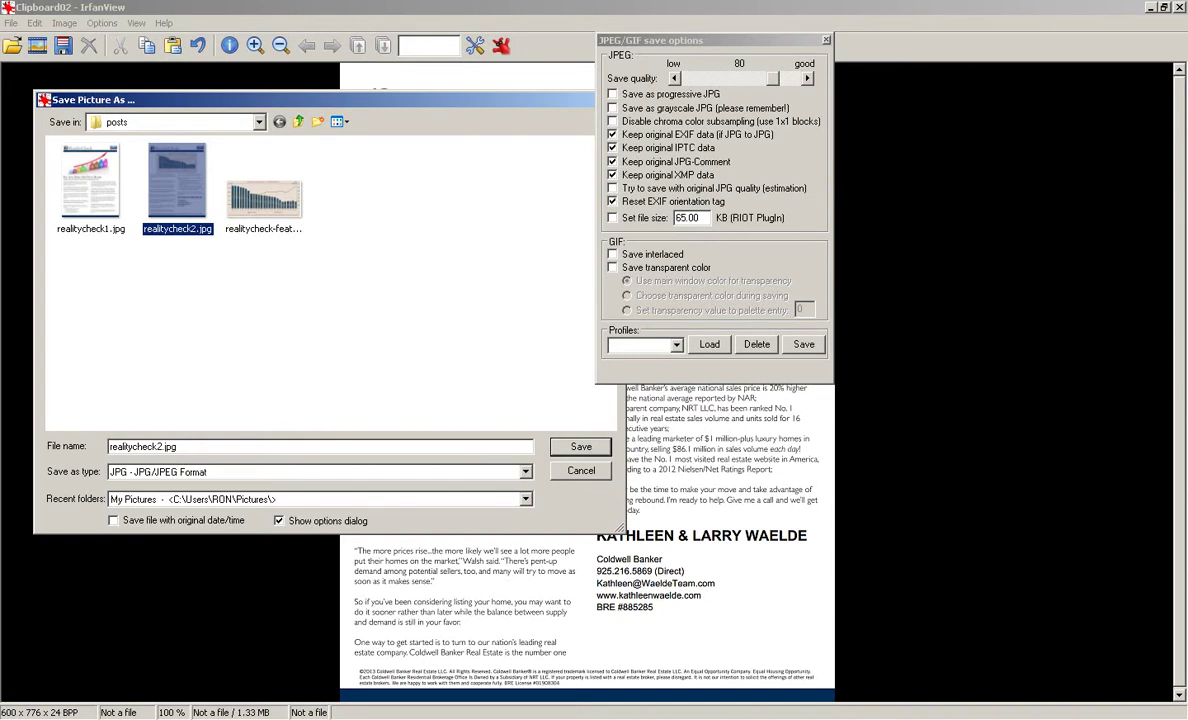
pyautogui.press('Escape')
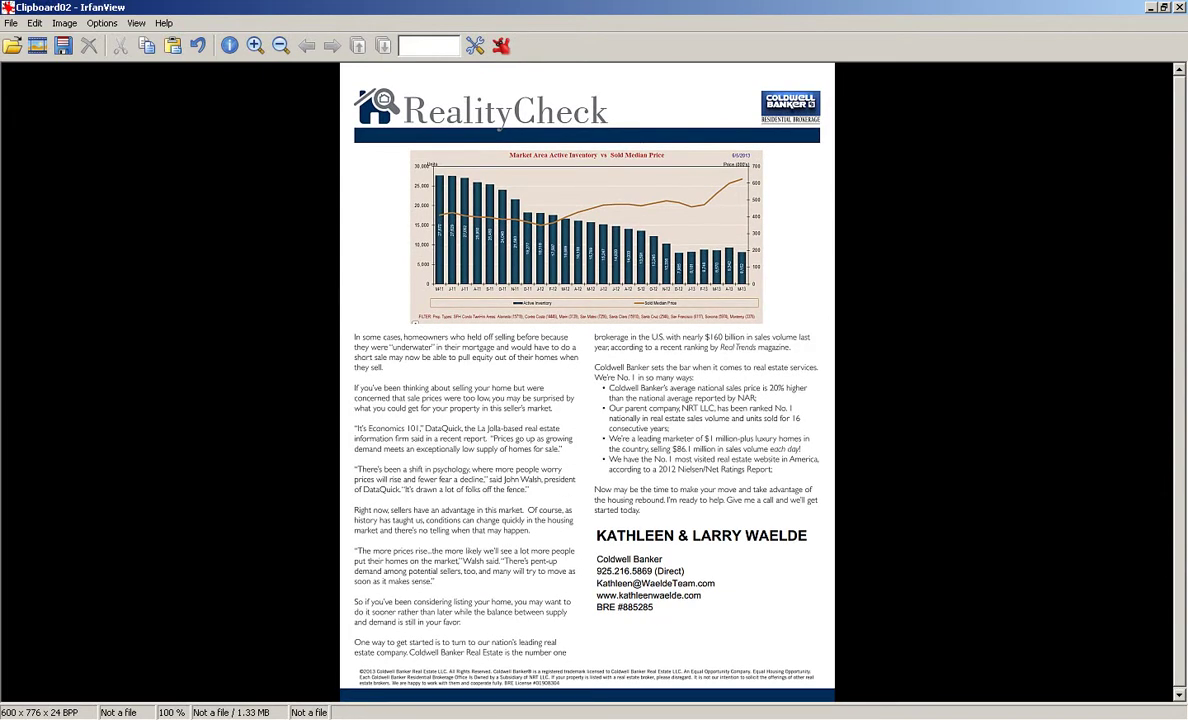
pyautogui.hotkey('alt', 'Tab')
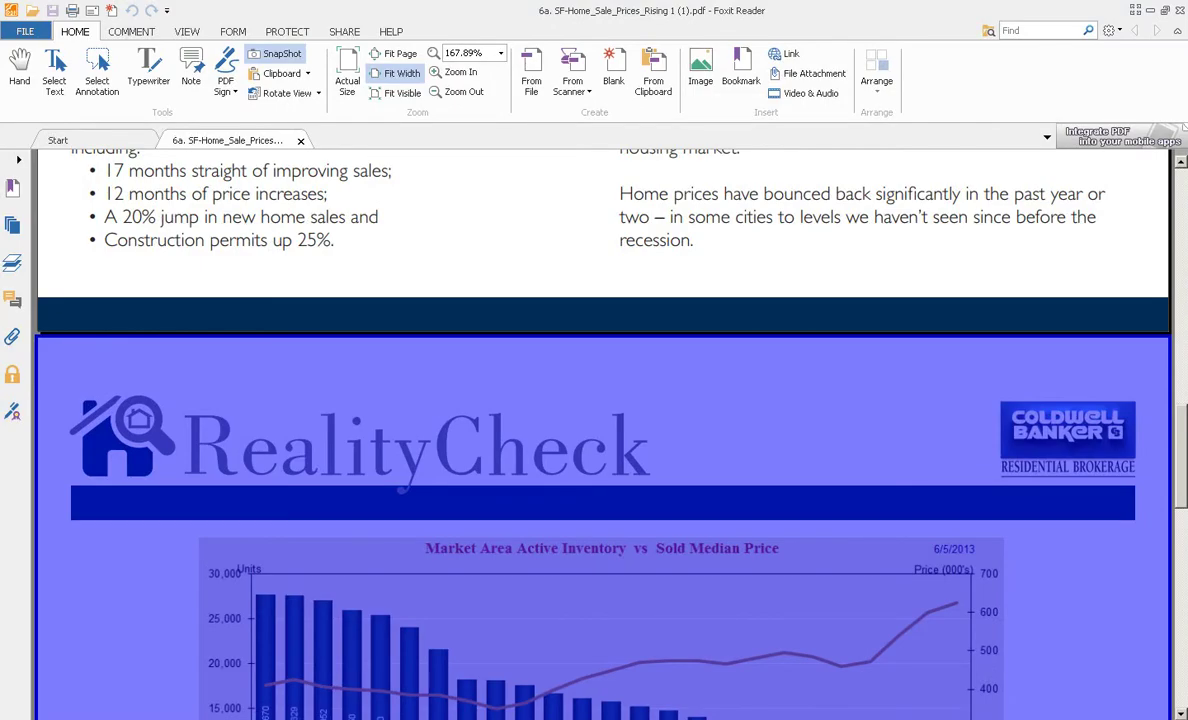
pyautogui.hotkey('alt', 'Tab')
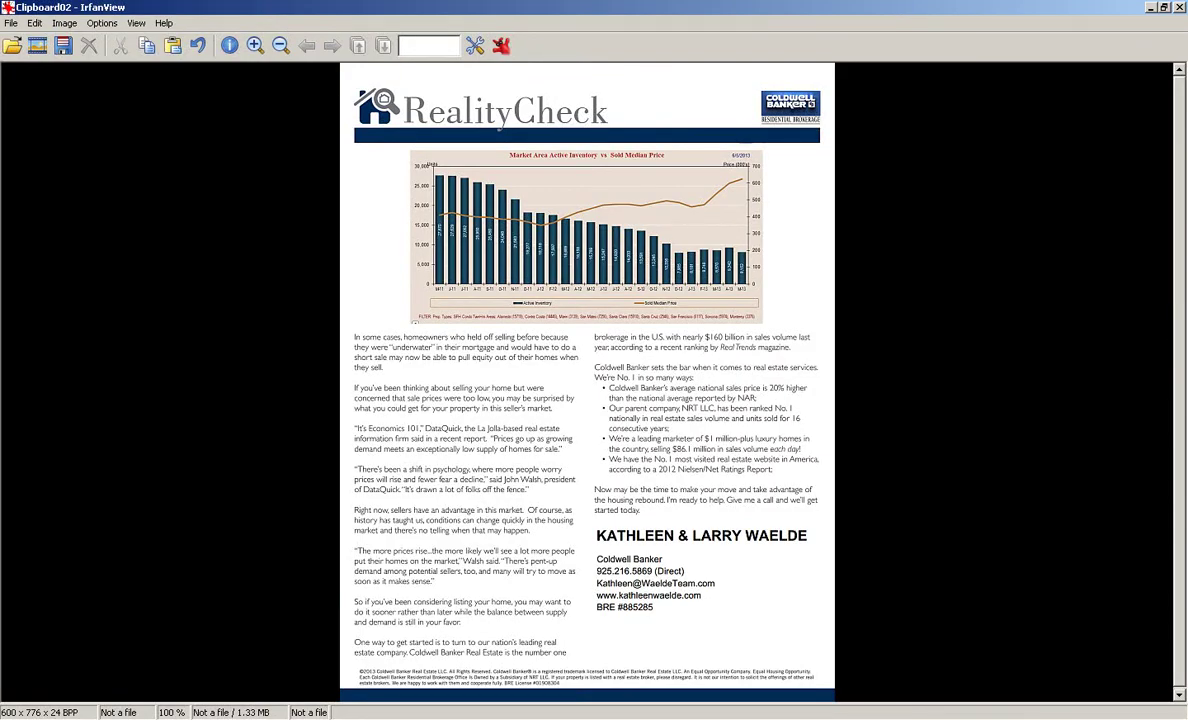
pyautogui.moveTo(408, 149); pyautogui.dragTo(764, 325)
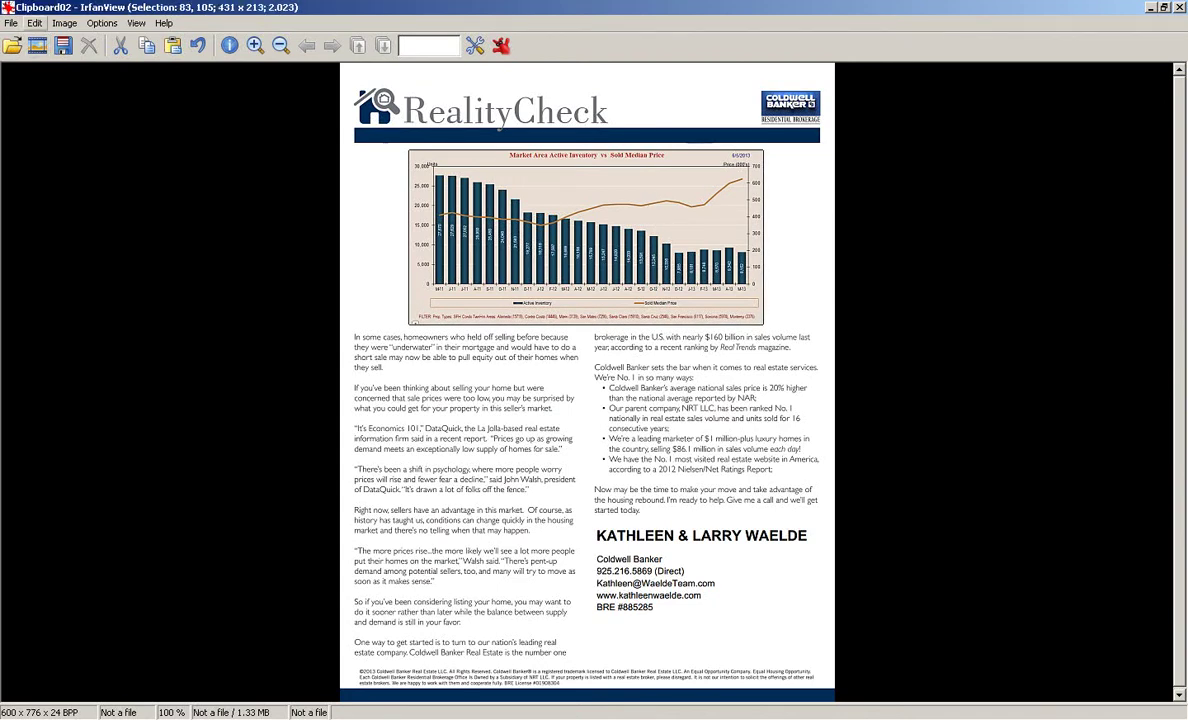
pyautogui.click(35, 23)
pyautogui.press('Escape')
pyautogui.press('Escape')
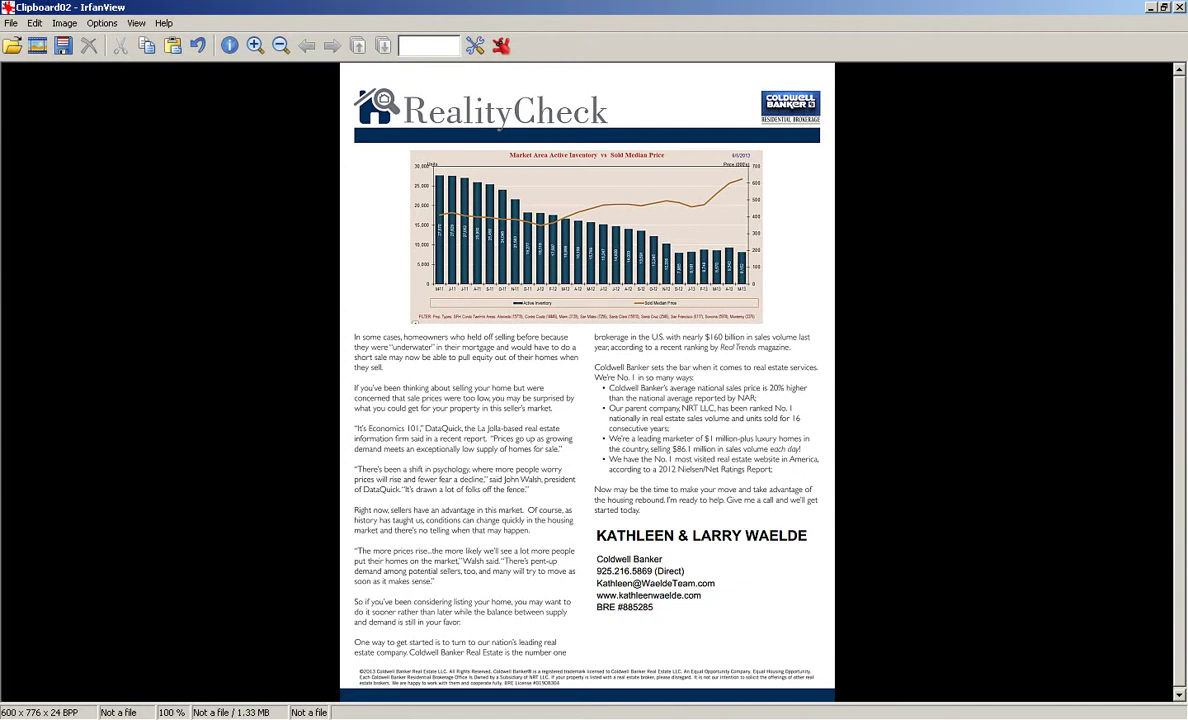
# - Crop the second-page image to the Market Area Active Inventory vs Sold Median Price chart, about 431 x 212 pixels
pyautogui.moveTo(409, 148); pyautogui.dragTo(764, 323)
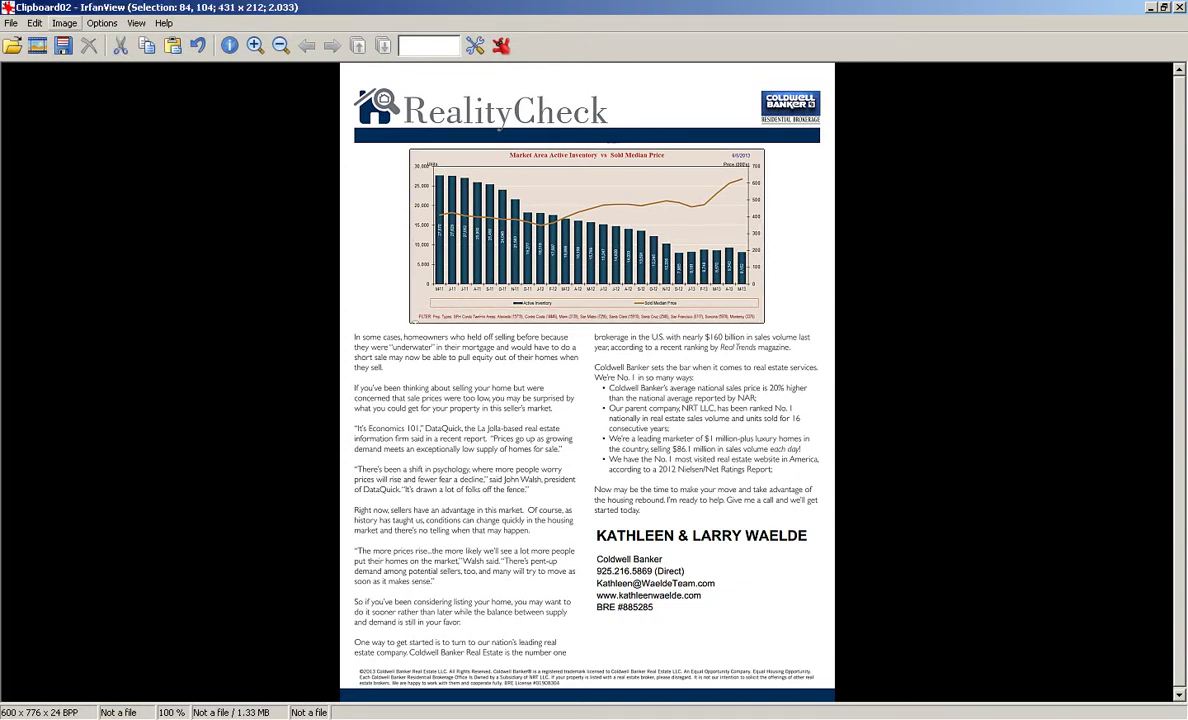
pyautogui.click(35, 23)
pyautogui.press('Up')
pyautogui.press('Up')
pyautogui.press('Return')
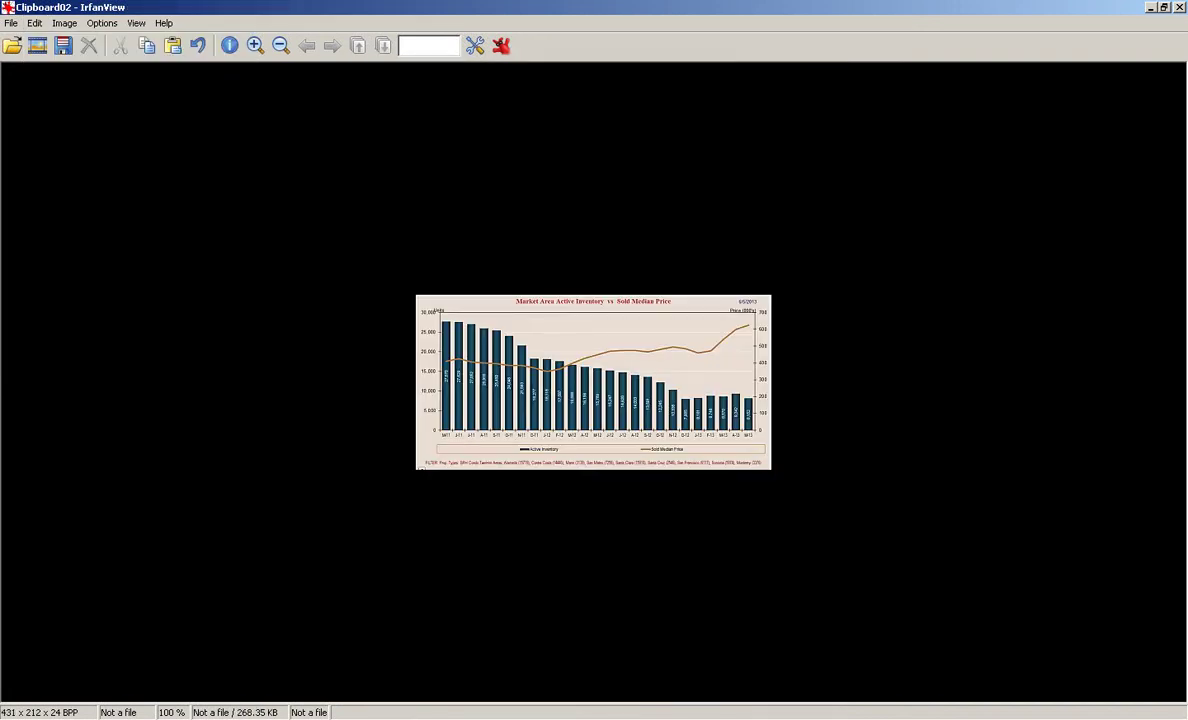
# - Save the cropped chart as realitycheck-featured.jpg in JPG format in the posts folder
pyautogui.click(11, 23)
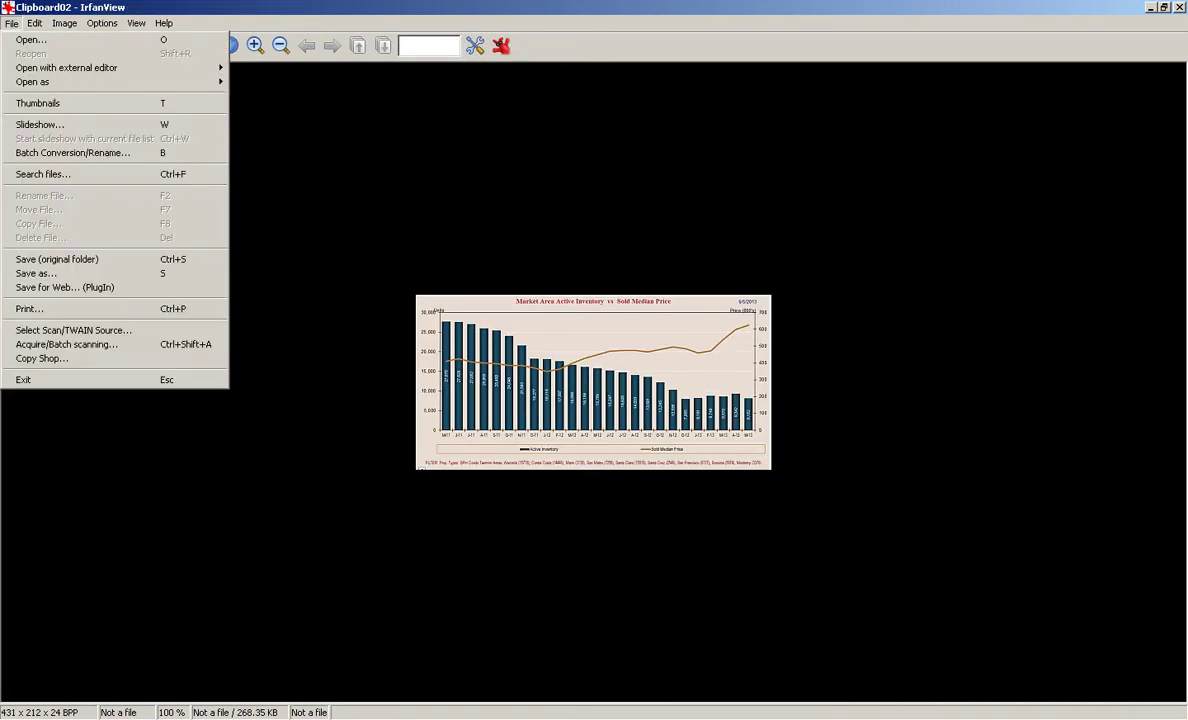
pyautogui.click(40, 273)
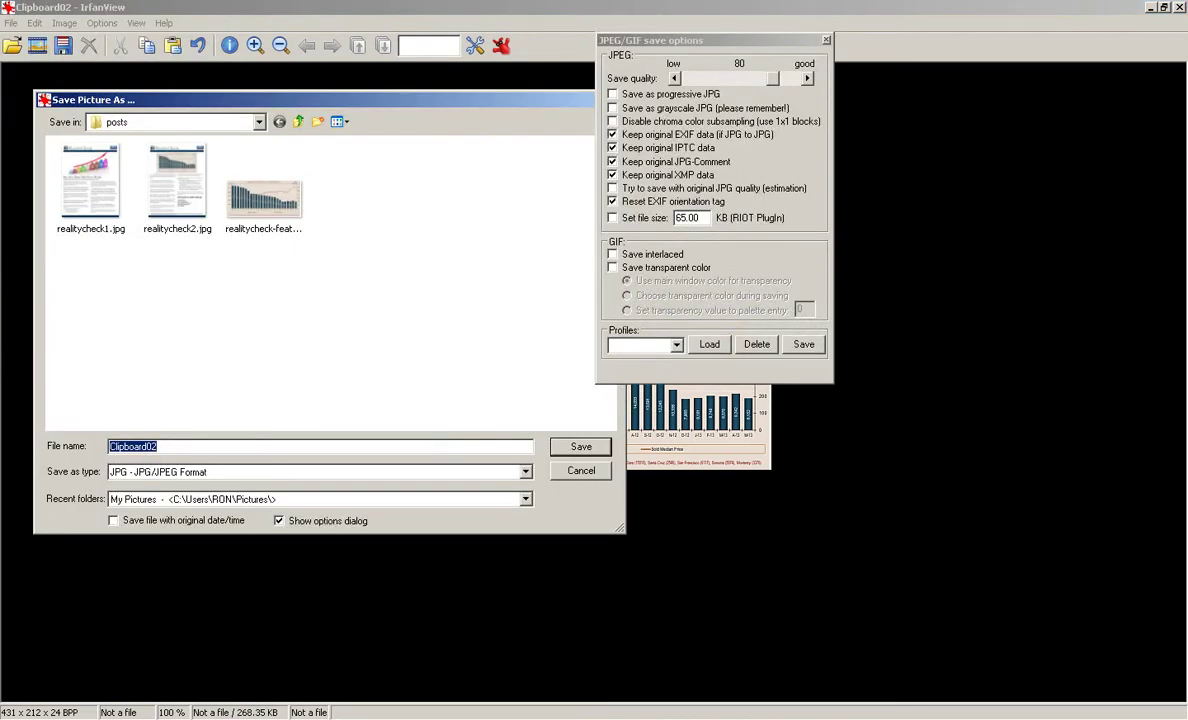
pyautogui.click(264, 200)
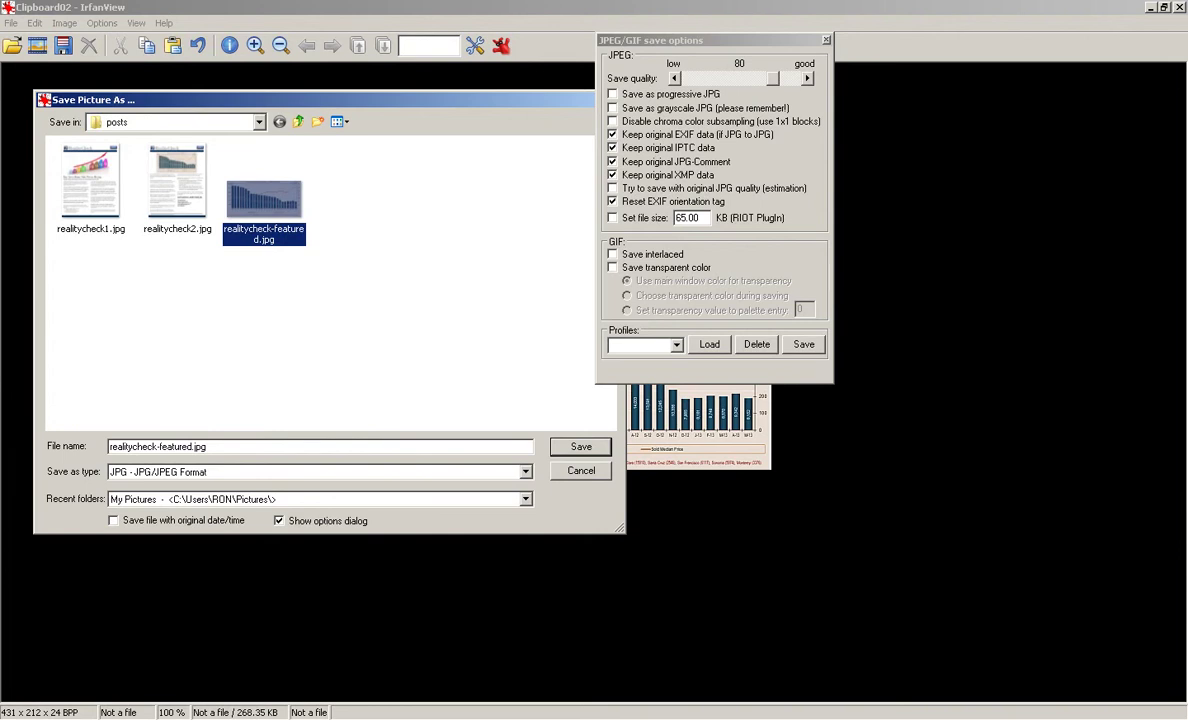
pyautogui.press('Return')
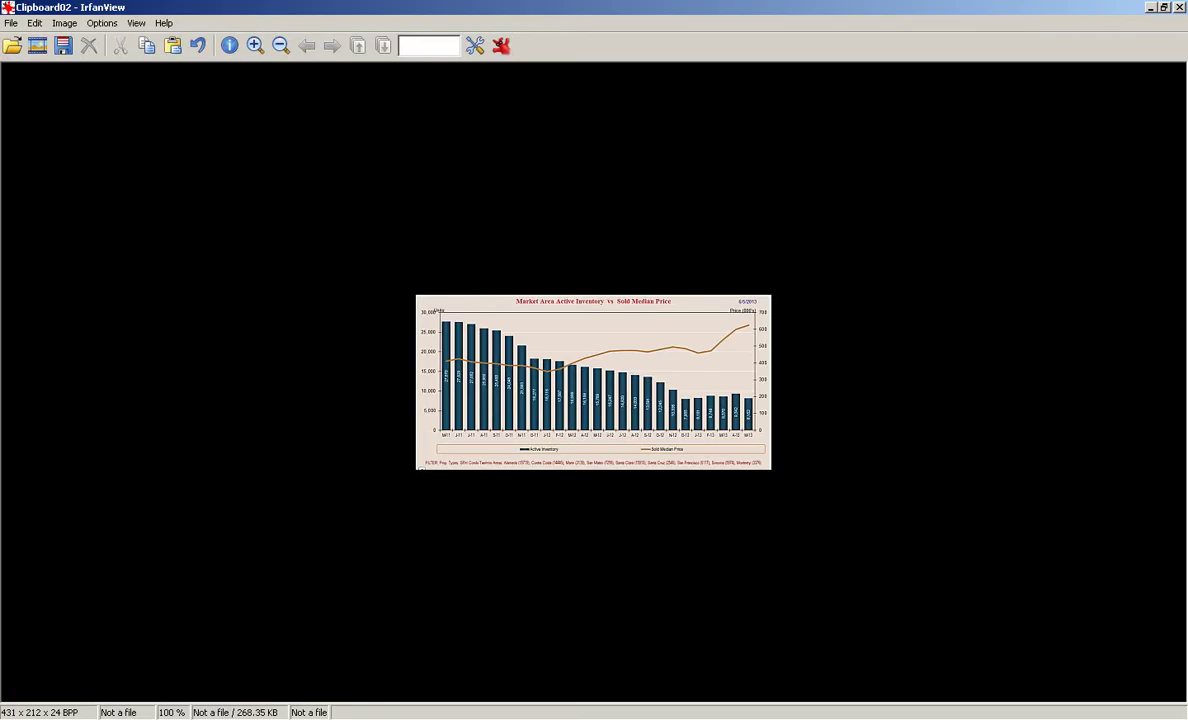
# - Close the PDF in Foxit Reader and switch to the WordPress Add New Post page in Firefox
pyautogui.hotkey('alt', 'Tab')
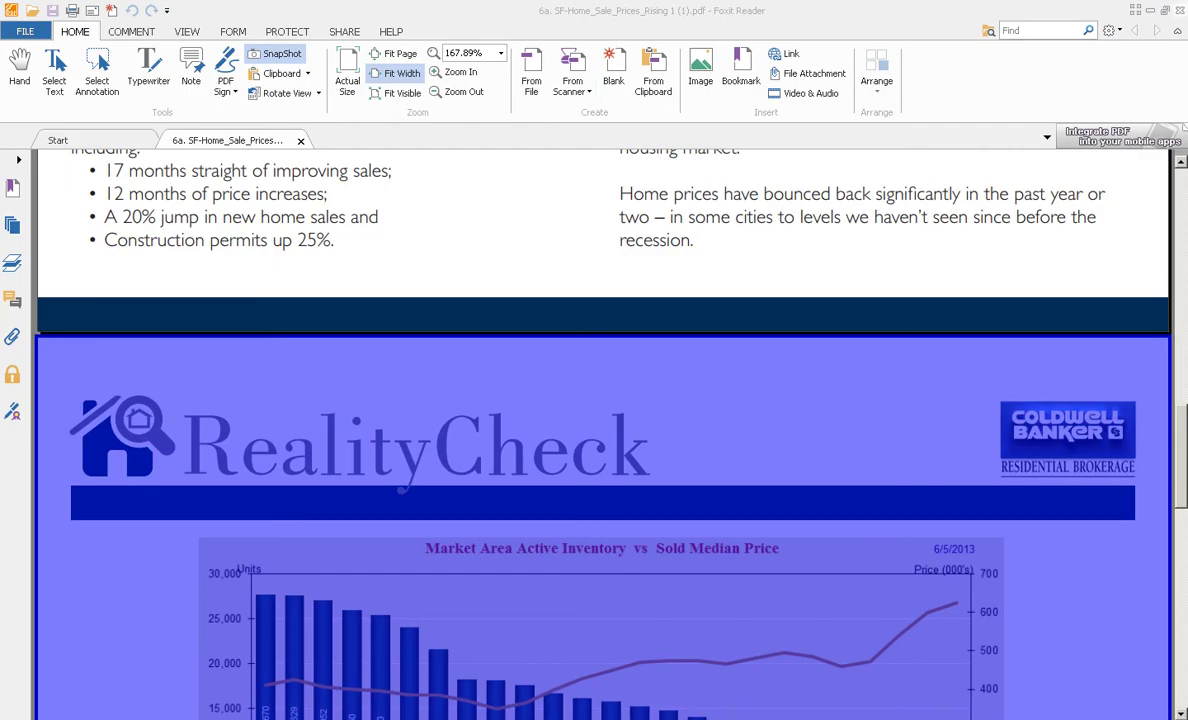
pyautogui.hotkey('alt', 'F4')
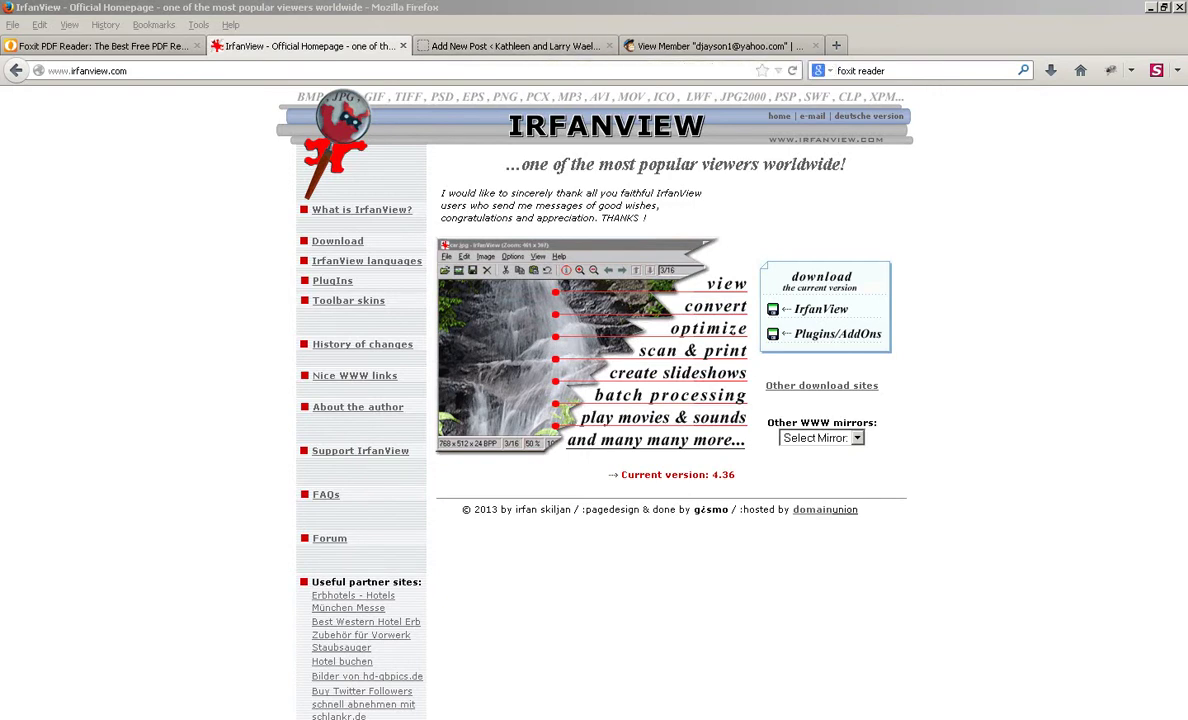
pyautogui.hotkey('alt', 'Tab')
pyautogui.hotkey('alt', 'Tab')
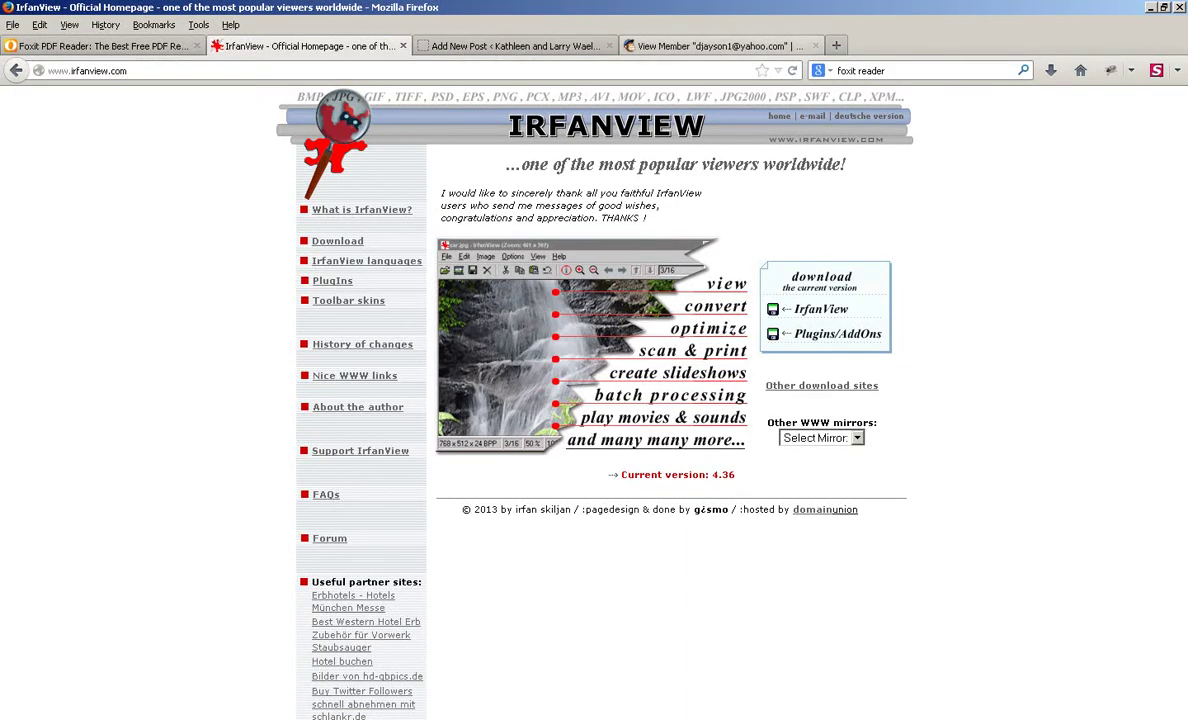
pyautogui.hotkey('ctrl', 'Tab')
pyautogui.scroll(5, 525, 400)
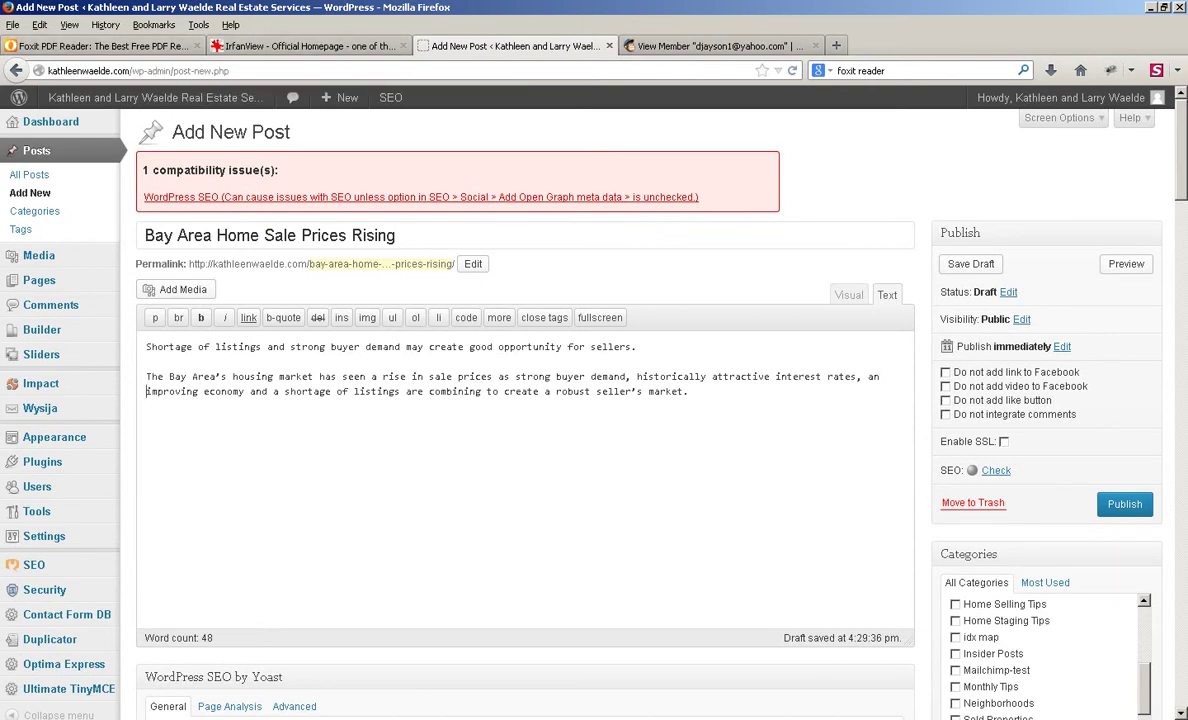
# - Switch to Gmail and open the PDF attached to the Chimp Mail Newsletter email in Foxit Reader
pyautogui.hotkey('alt', 'Tab')
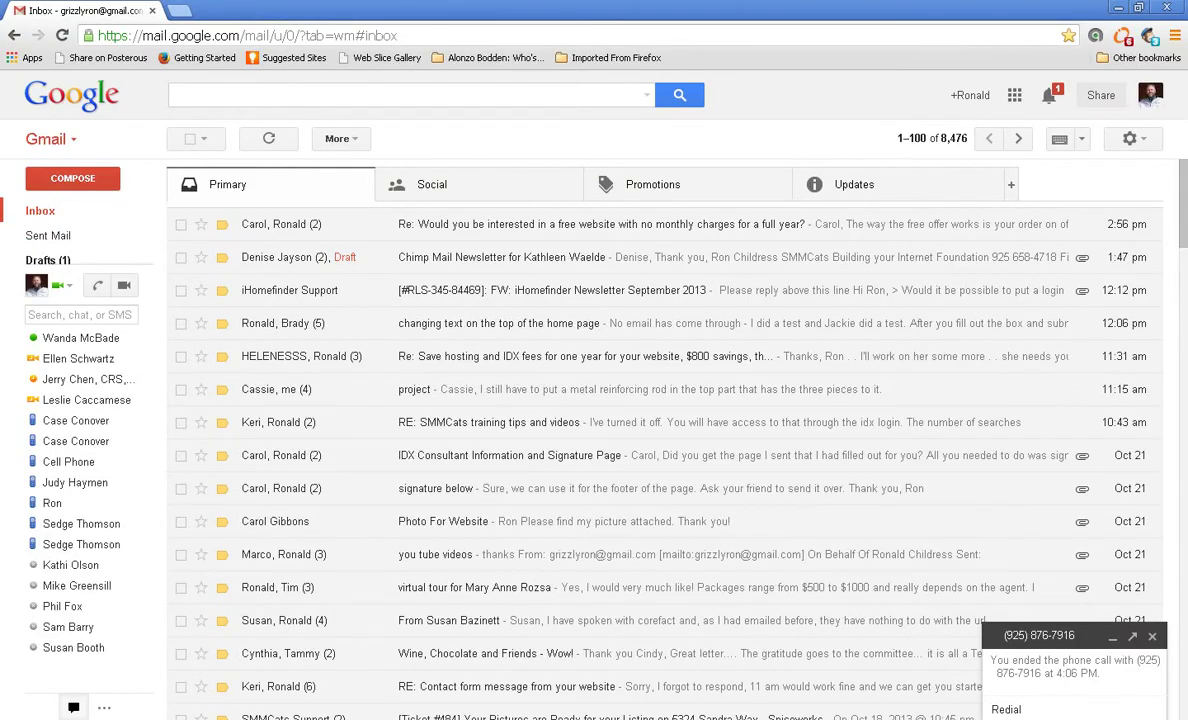
pyautogui.click(500, 257)
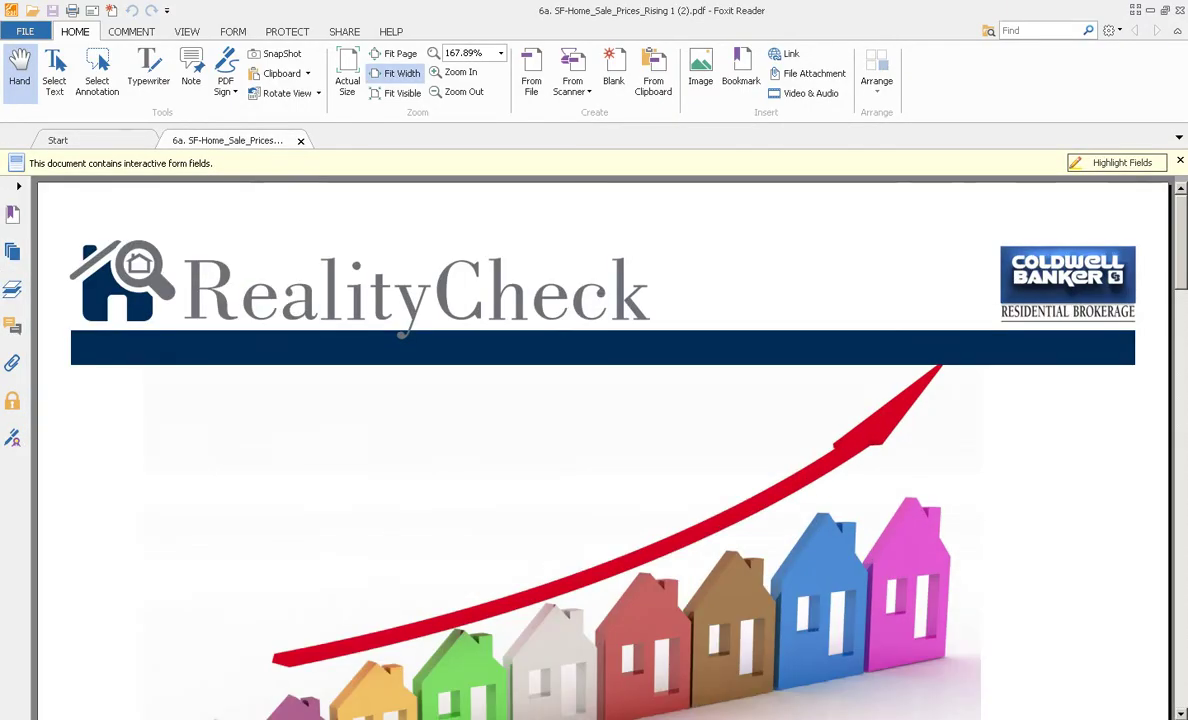
# - Copy the headline "Bay Area Home Sale Prices Rising" from the PDF with the Select Text tool
pyautogui.scroll(-5, 400, 333)
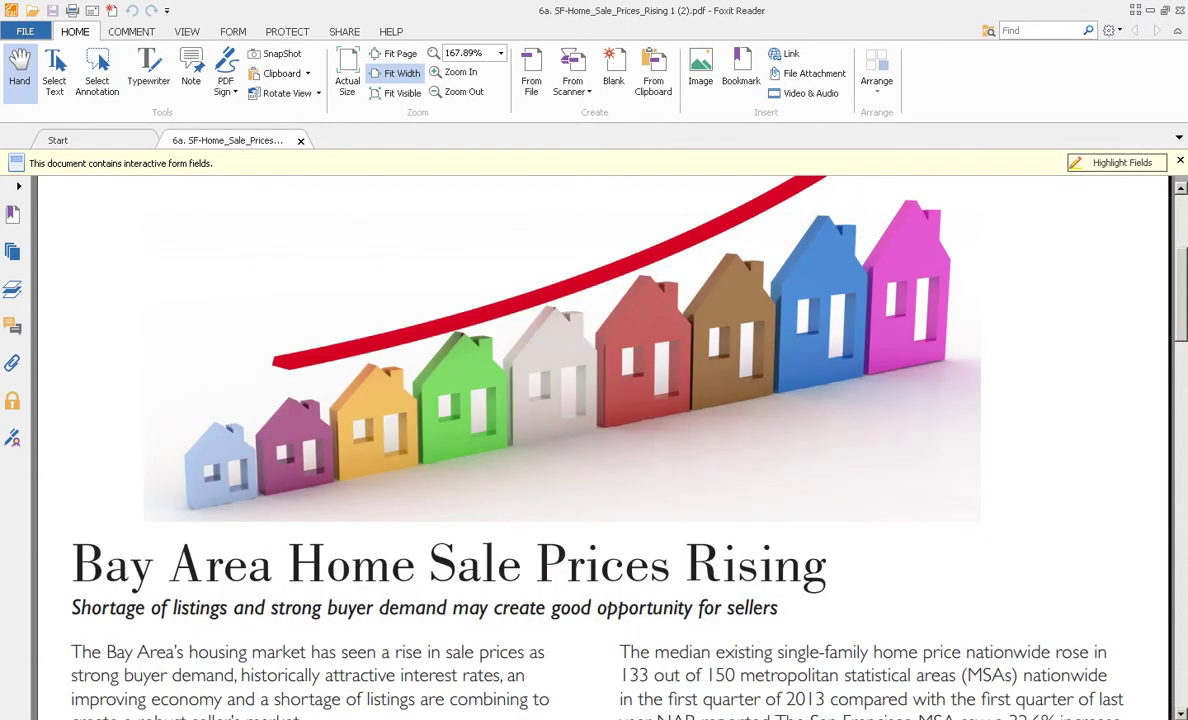
pyautogui.click(54, 72)
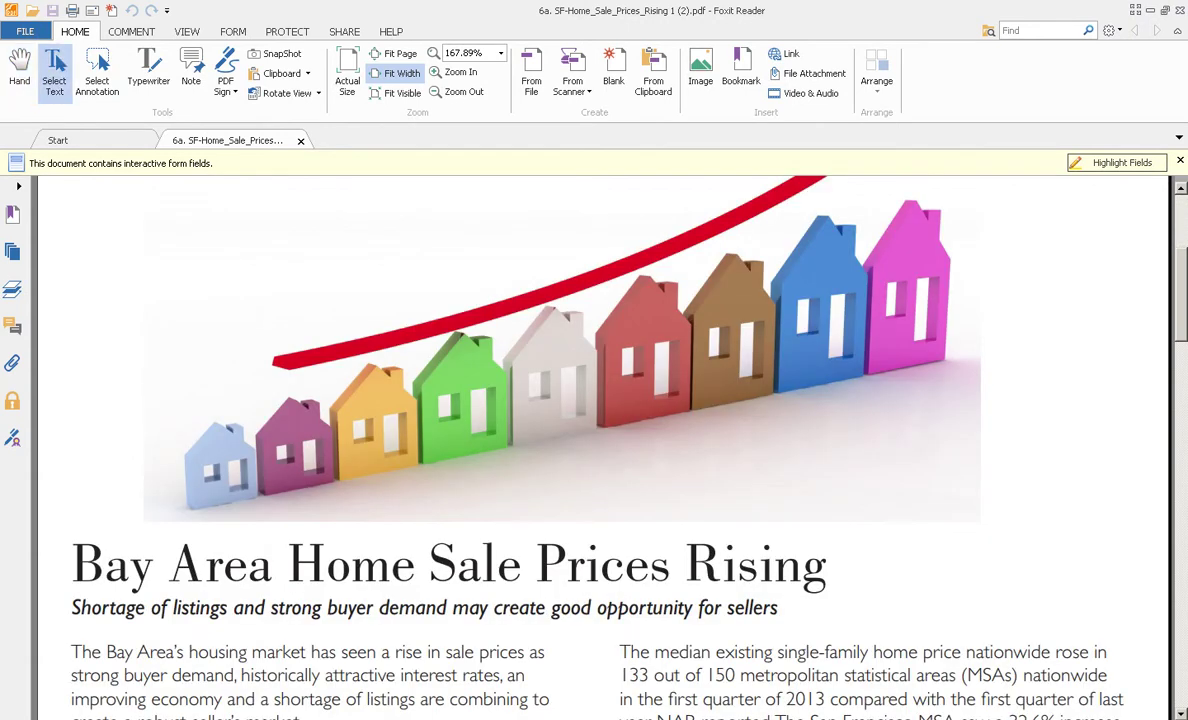
pyautogui.moveTo(72, 562); pyautogui.dragTo(826, 562)
pyautogui.rightClick(738, 577)
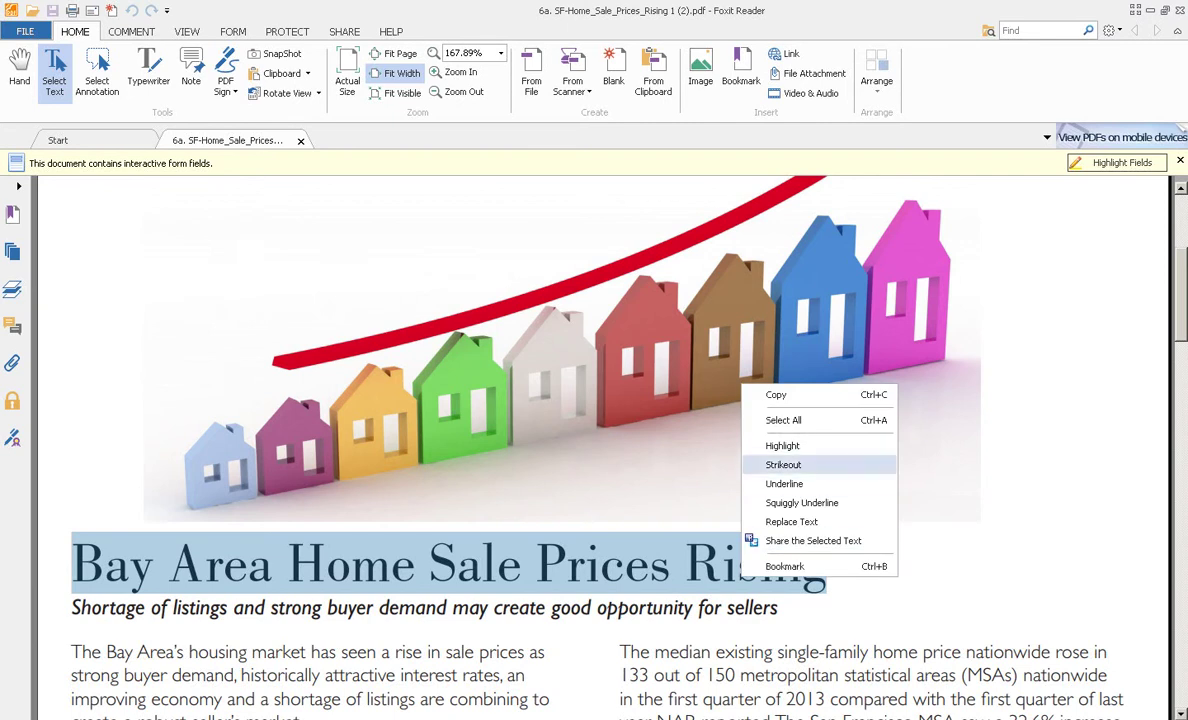
pyautogui.click(760, 393)
# - Check the title and body text of the WordPress draft post, and return to the PDF in Foxit Reader
pyautogui.hotkey('alt', 'Tab')
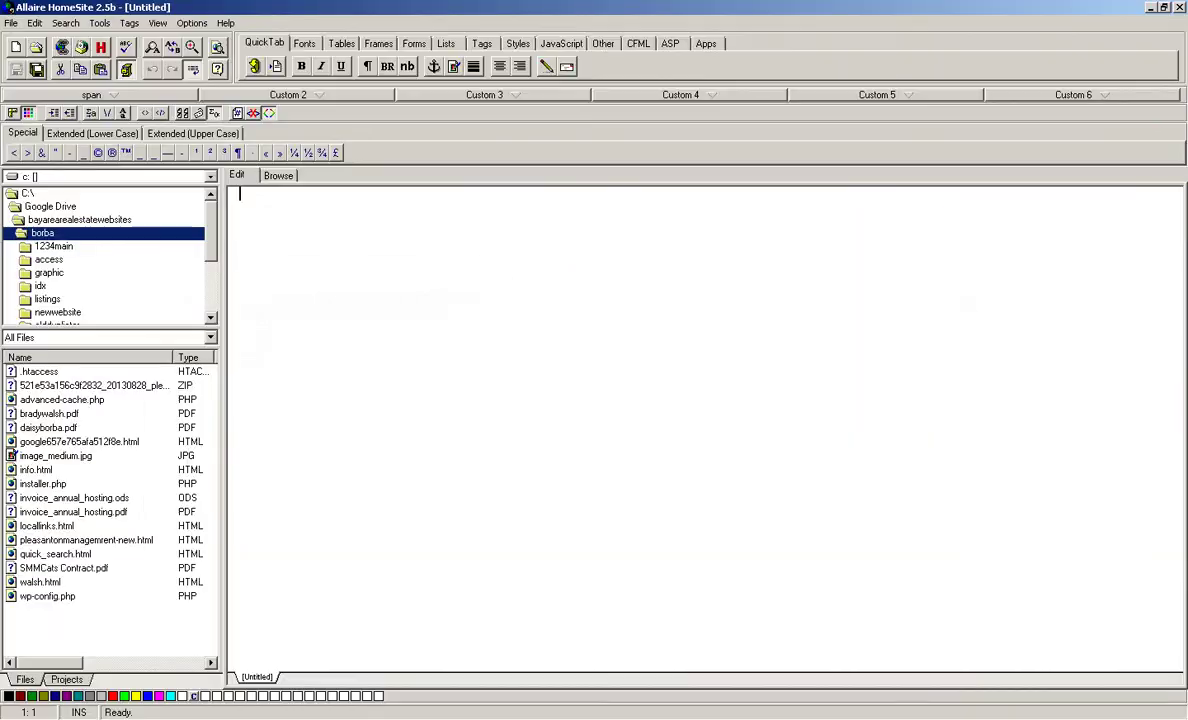
pyautogui.hotkey('alt', 'Tab')
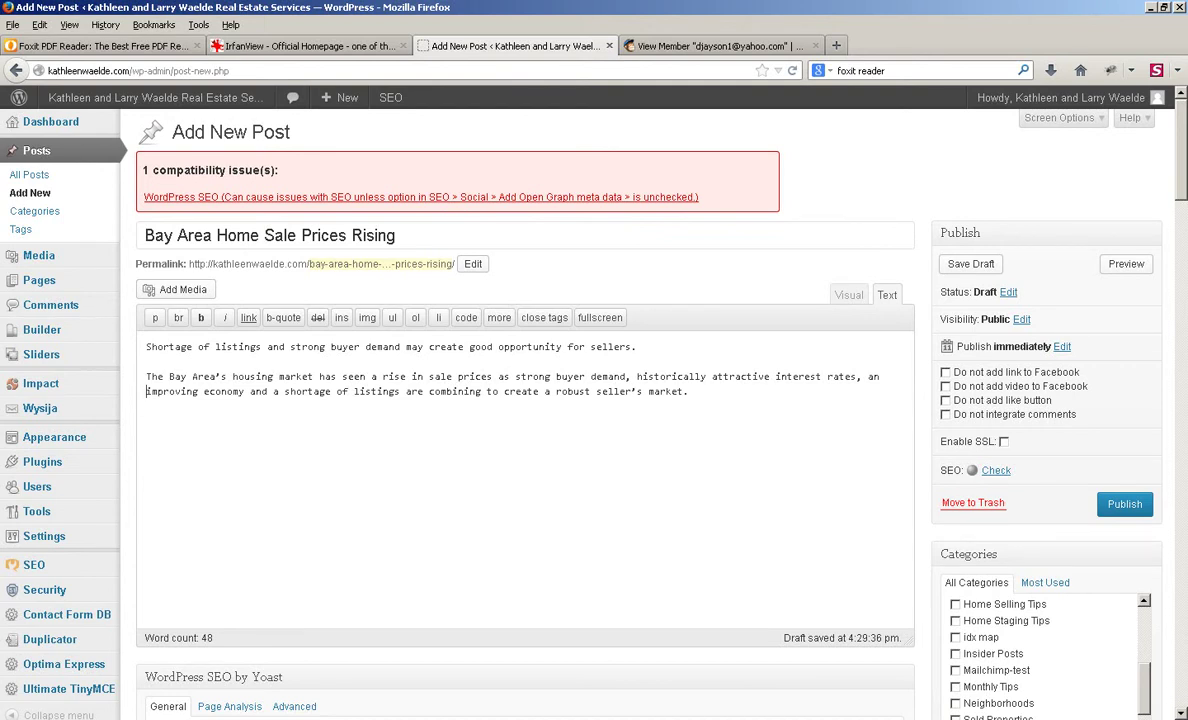
pyautogui.hotkey('alt', 'Tab')
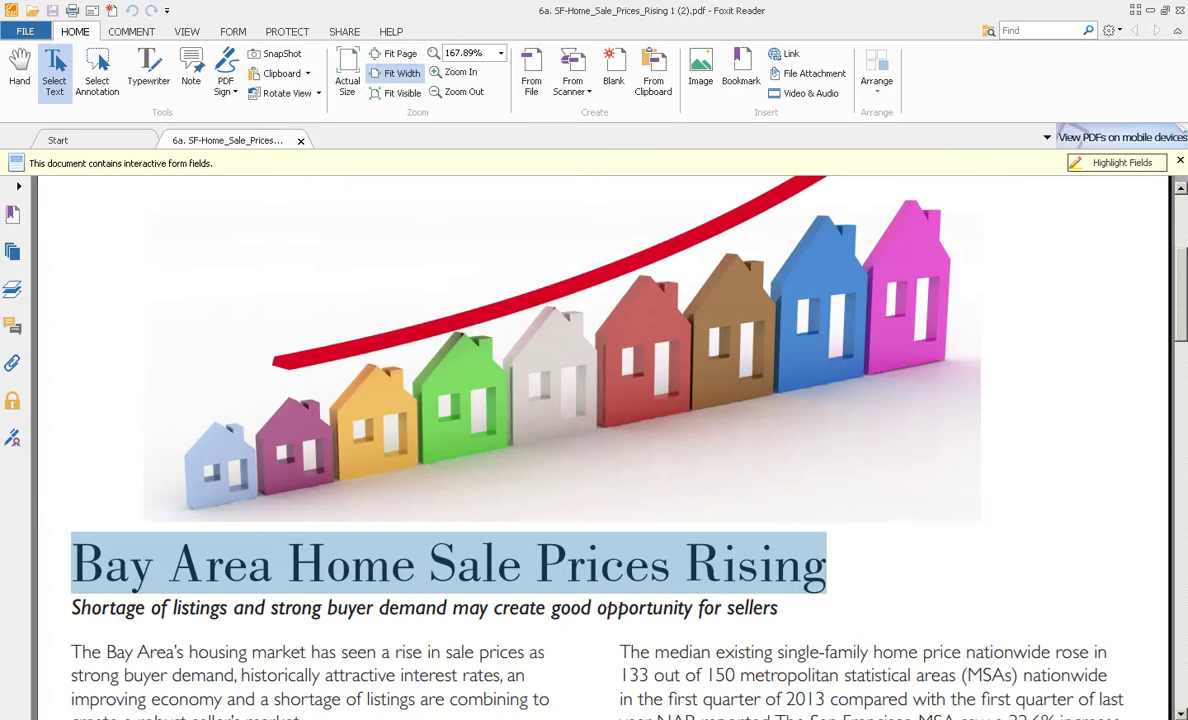
pyautogui.scroll(-5, 600, 450)
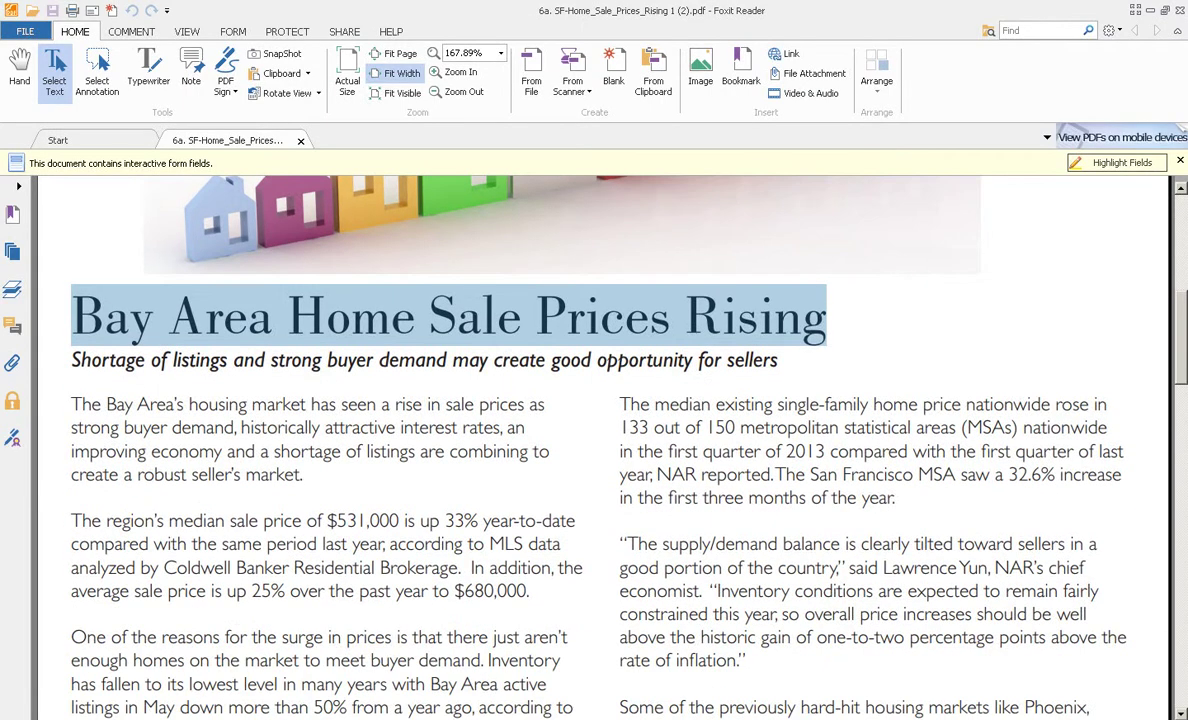
pyautogui.moveTo(71, 404); pyautogui.dragTo(895, 497)
pyautogui.press('Escape')
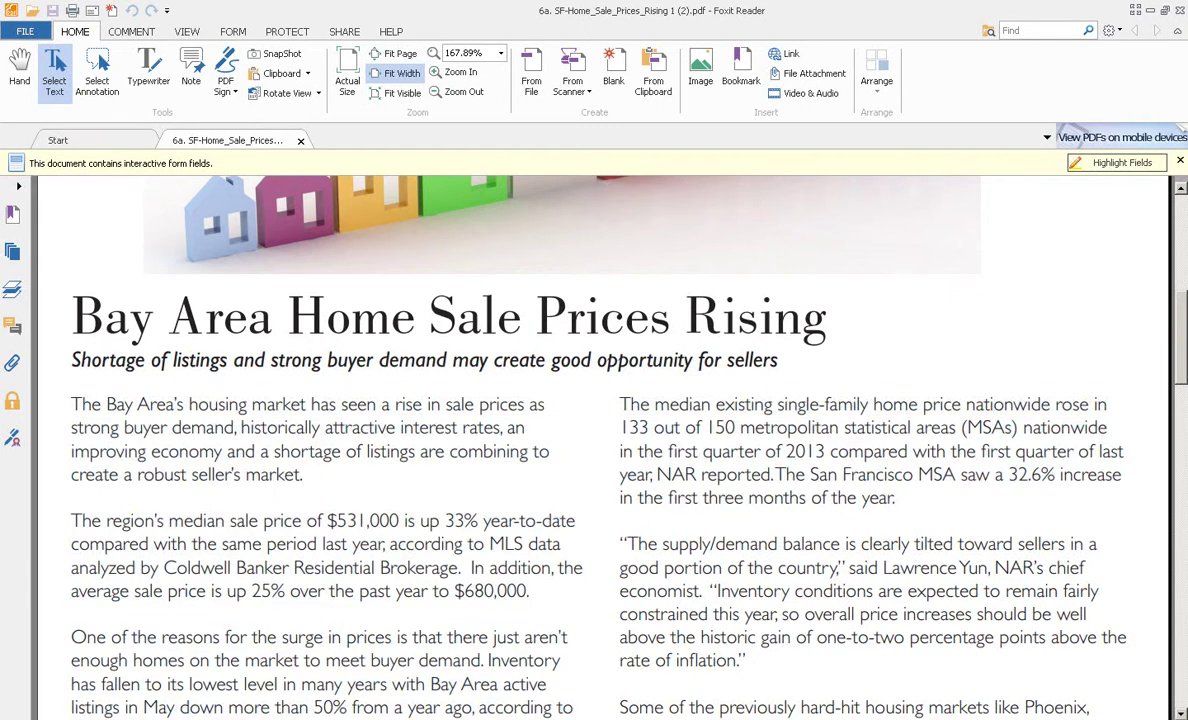
pyautogui.moveTo(305, 485); pyautogui.dragTo(88, 416)
pyautogui.click(73, 404)
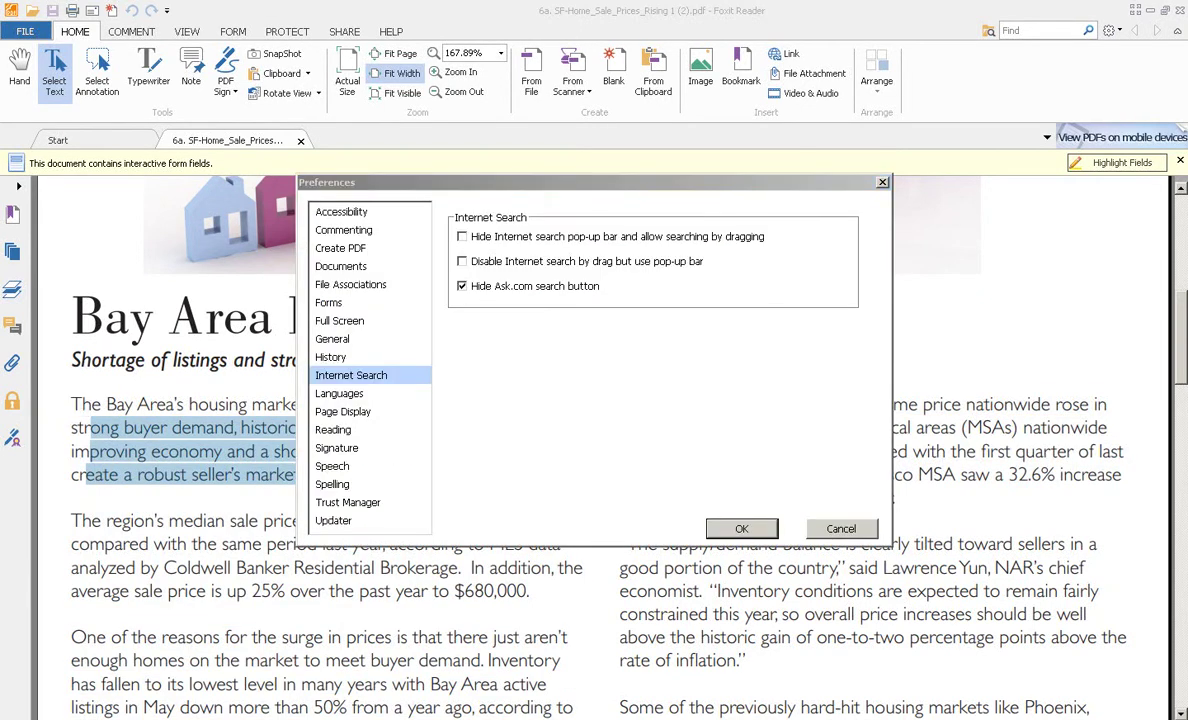
pyautogui.click(840, 528)
pyautogui.click(106, 404)
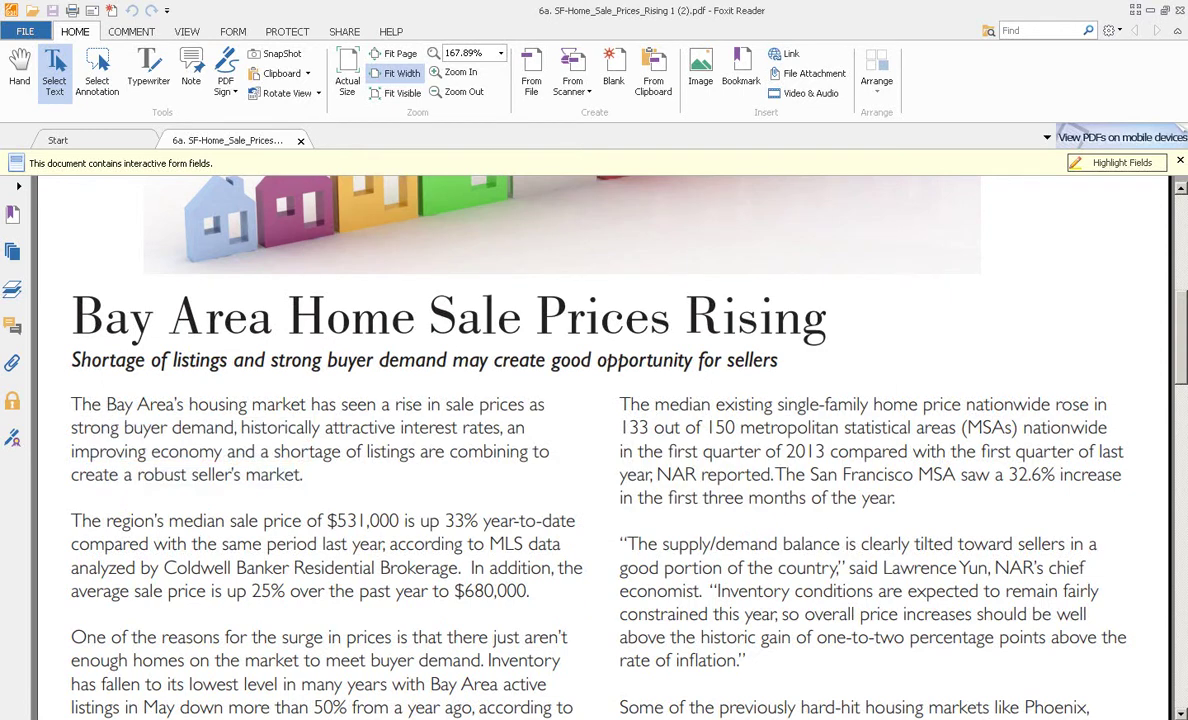
# - Copy the opening paragraph about the Bay Area's housing market from the PDF and paste it into the WordPress post body in Firefox
pyautogui.moveTo(56, 391); pyautogui.dragTo(554, 485)
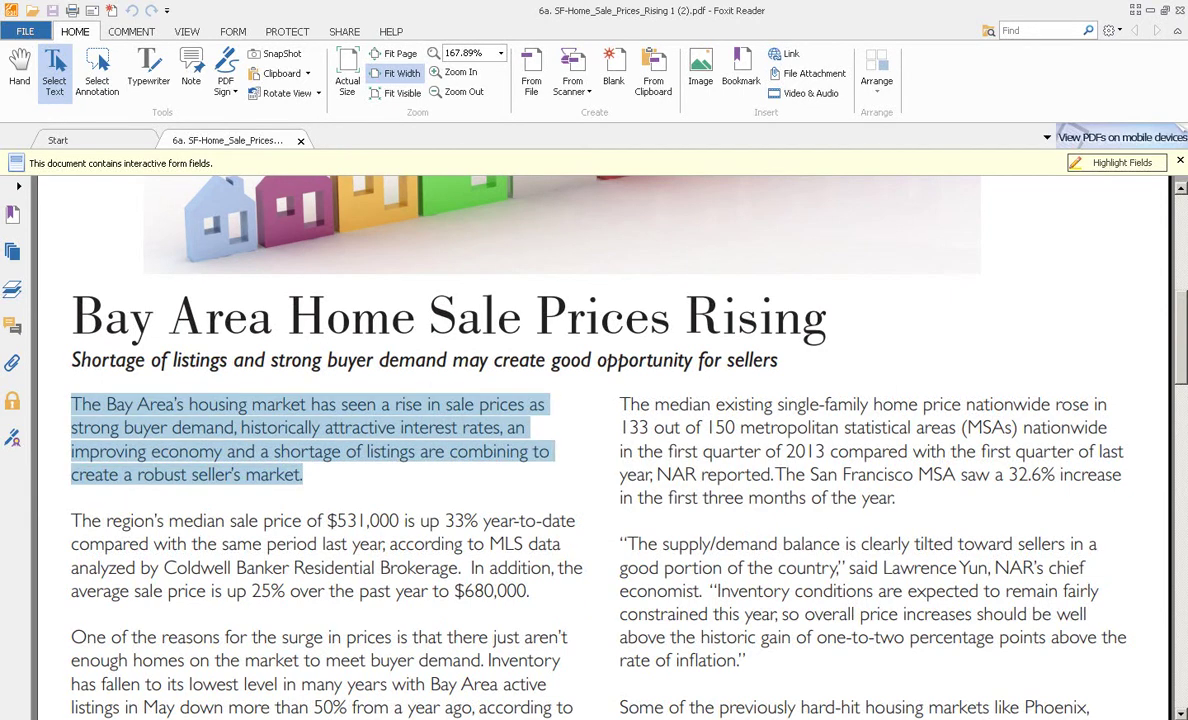
pyautogui.rightClick(321, 436)
pyautogui.click(349, 448)
pyautogui.hotkey('alt', 'Tab')
pyautogui.hotkey('ctrl', 'v')
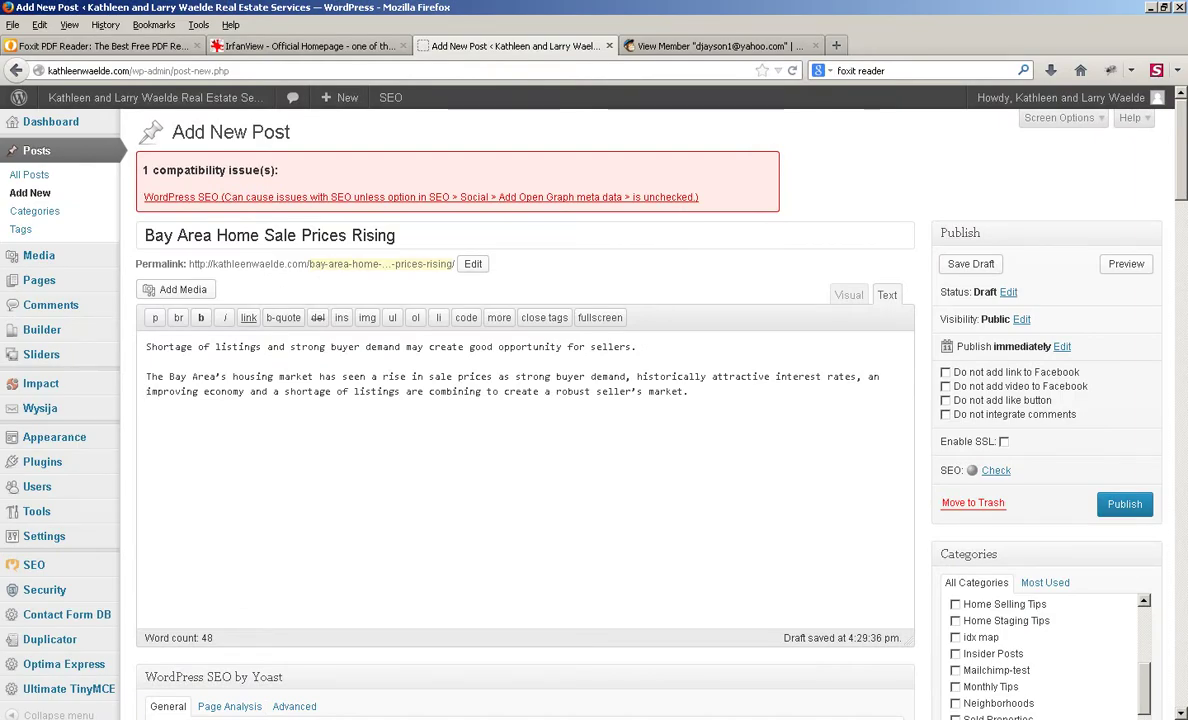
# - Add a blank line after the post's last paragraph and open the file picker for uploading new media
pyautogui.click(689, 391)
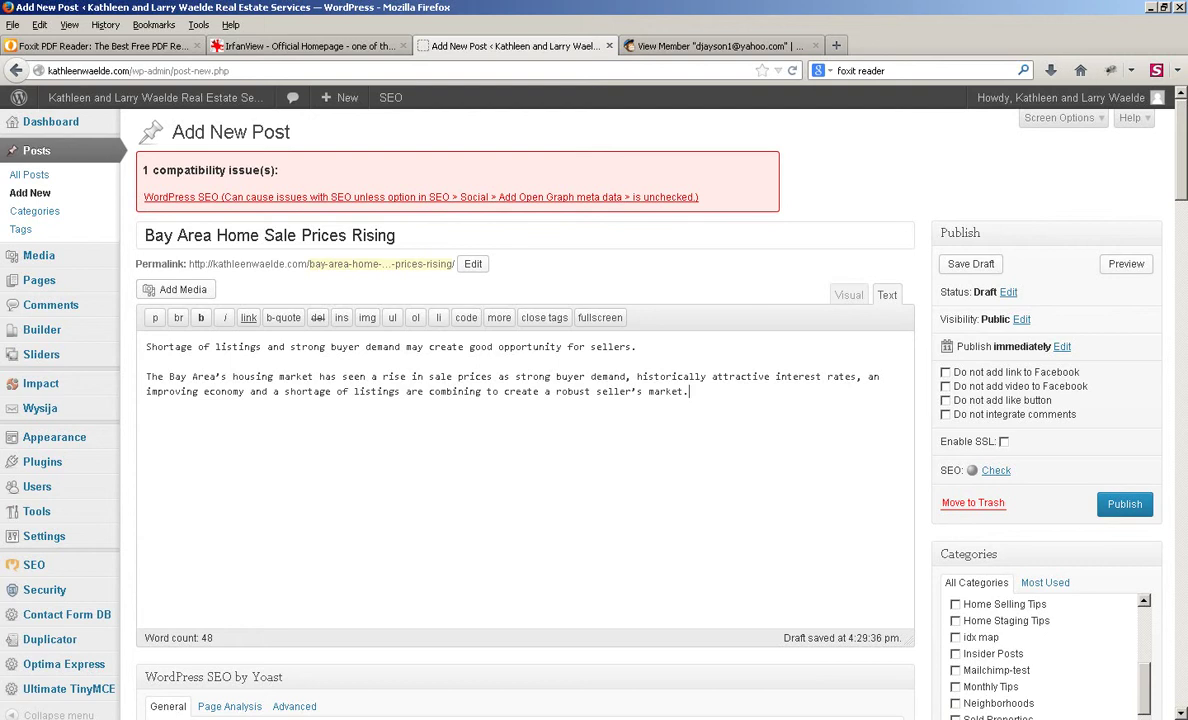
pyautogui.press('Return')
pyautogui.press('Return')
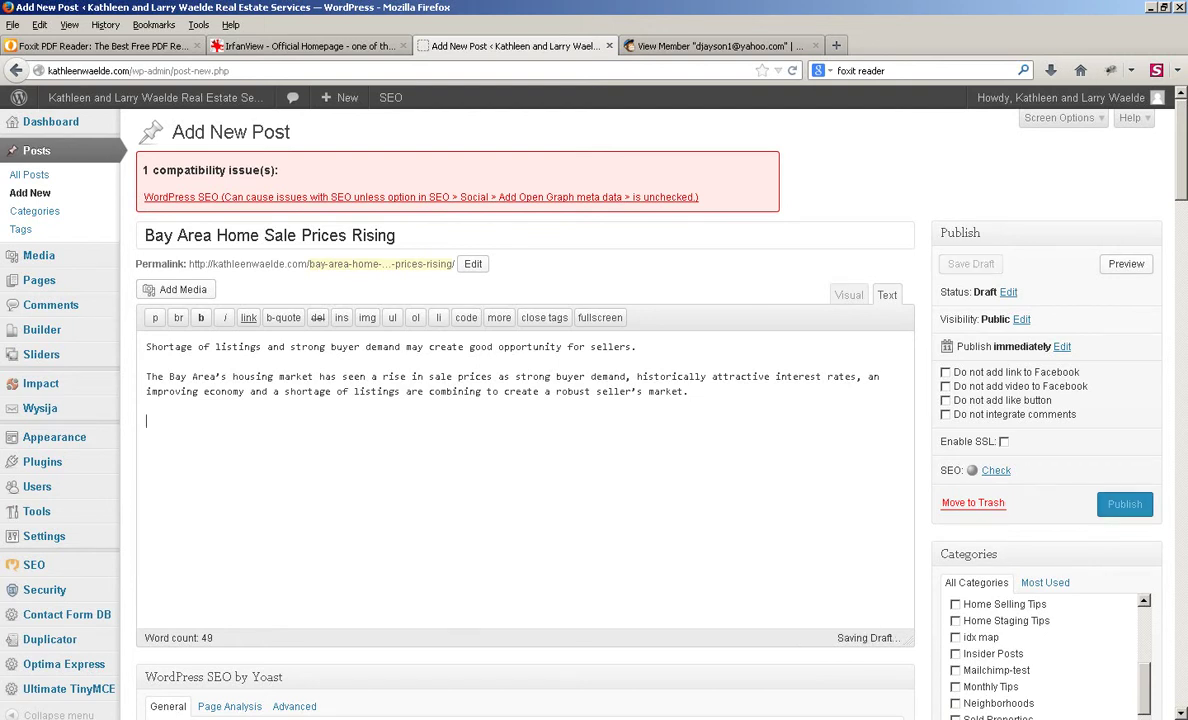
pyautogui.click(176, 289)
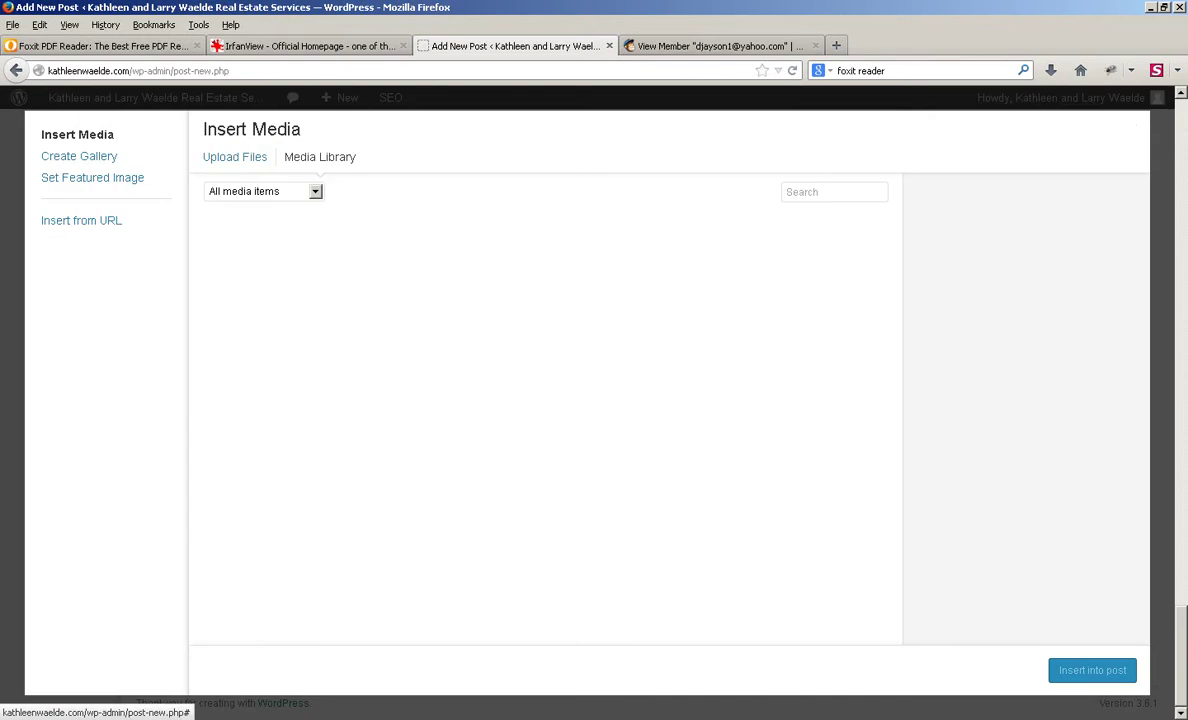
pyautogui.click(235, 157)
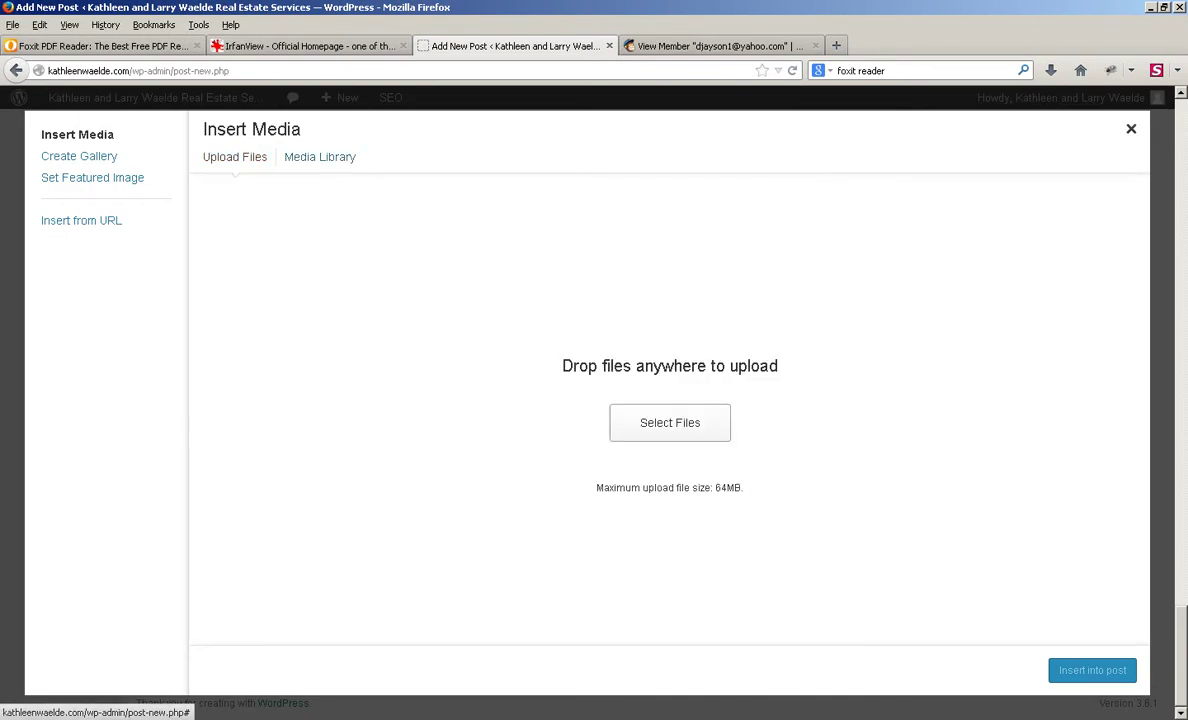
pyautogui.click(670, 422)
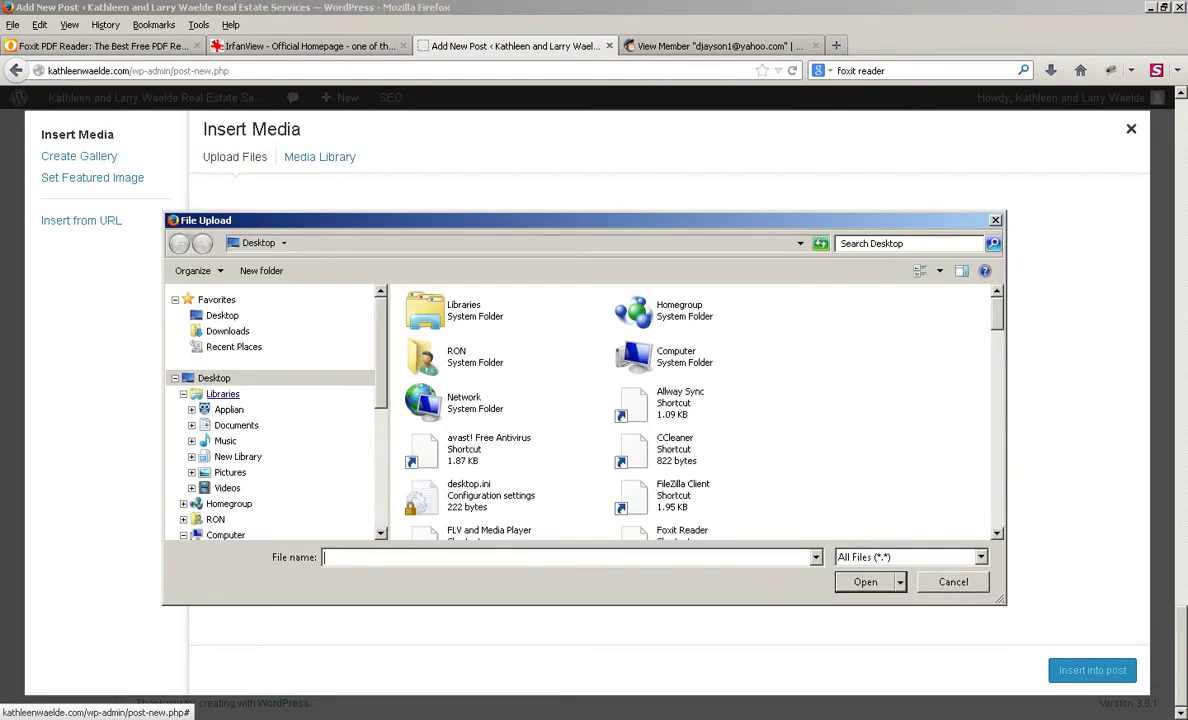
# - Browse to the posts folder in the client's folder under bayarearealestatewebsites in Google Drive on drive C
pyautogui.doubleClick(668, 353)
pyautogui.doubleClick(504, 327)
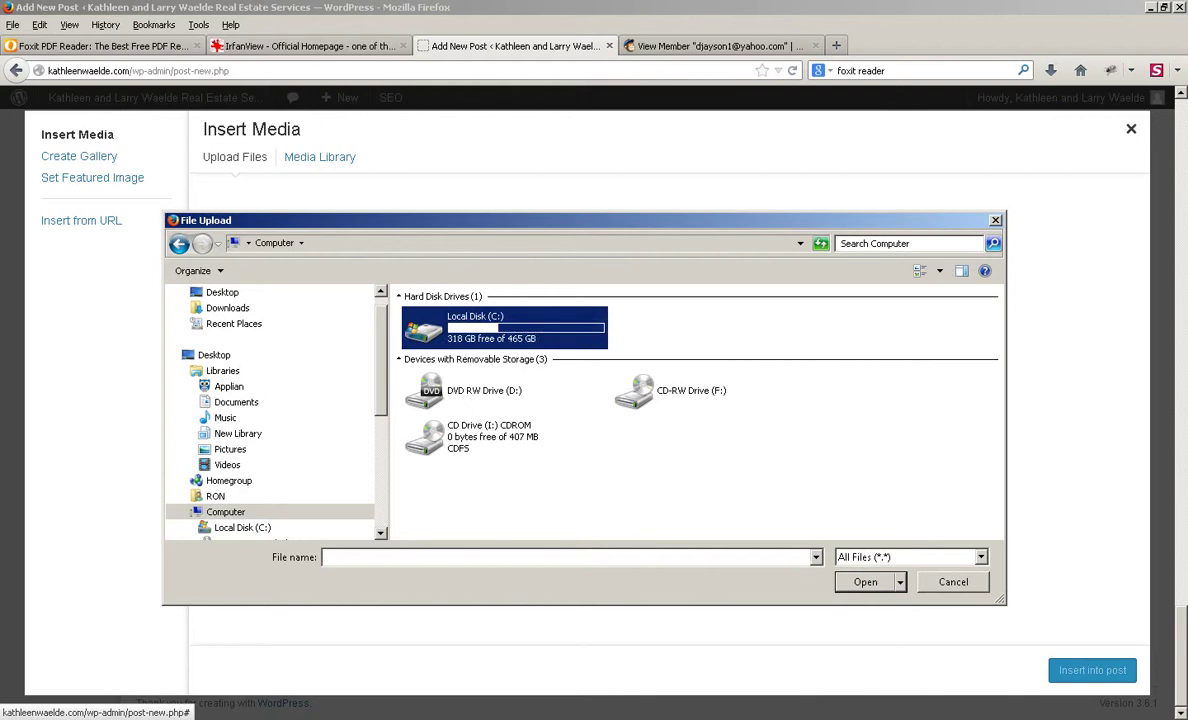
pyautogui.scroll(-3, 600, 420)
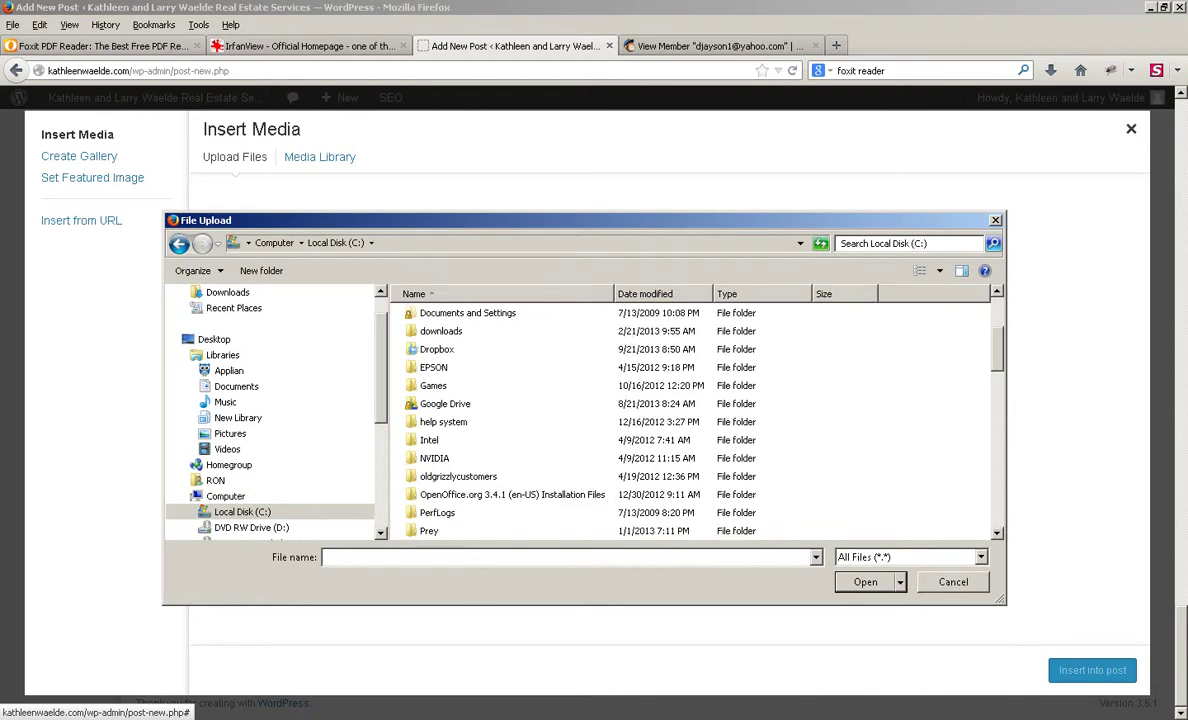
pyautogui.doubleClick(445, 403)
pyautogui.doubleClick(470, 316)
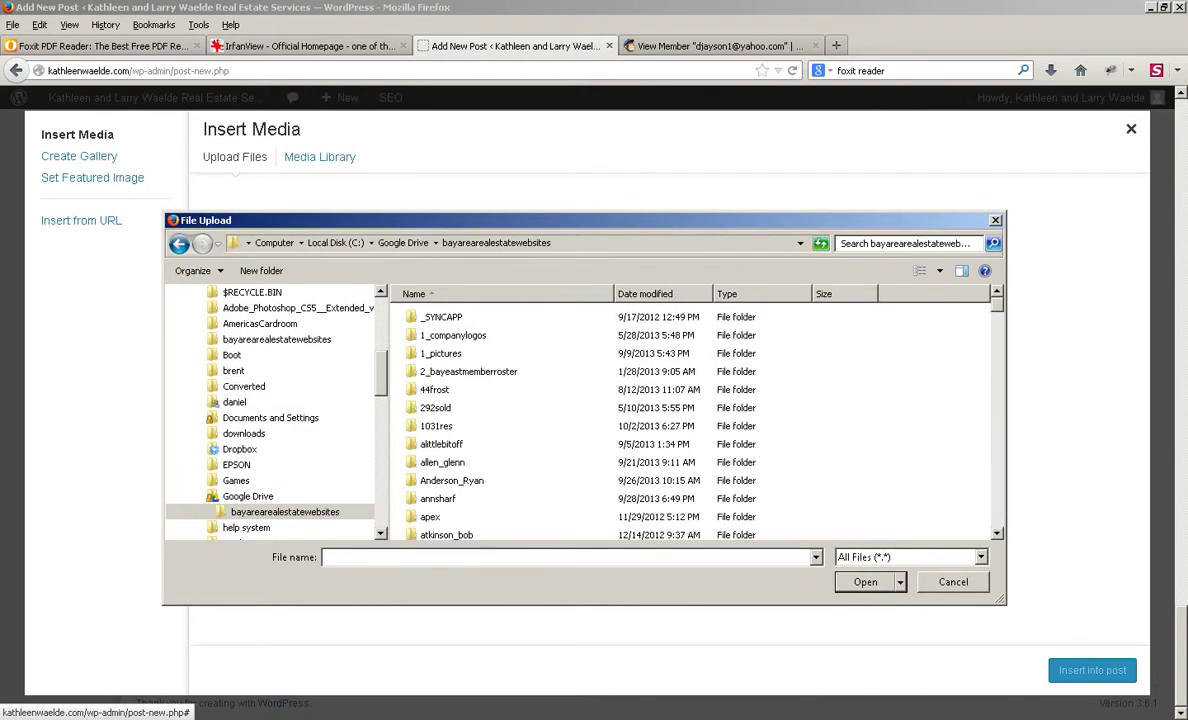
pyautogui.click(436, 407)
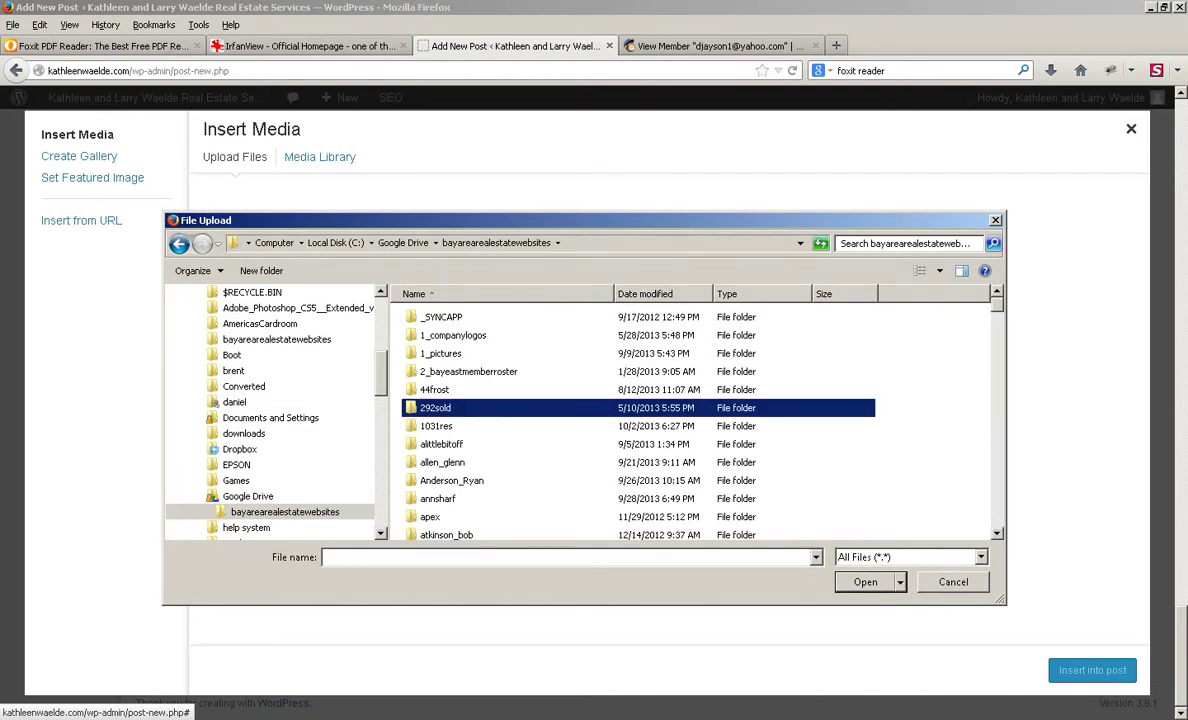
pyautogui.press('w')
pyautogui.press('Return')
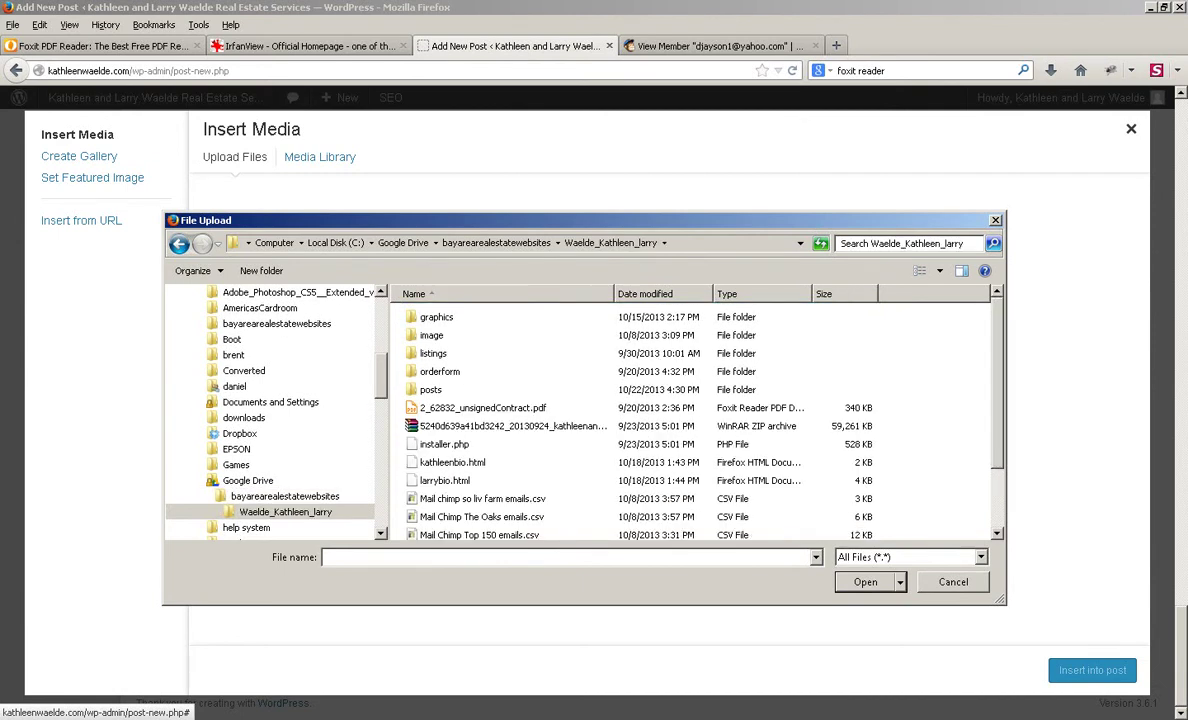
pyautogui.press('p')
pyautogui.press('Return')
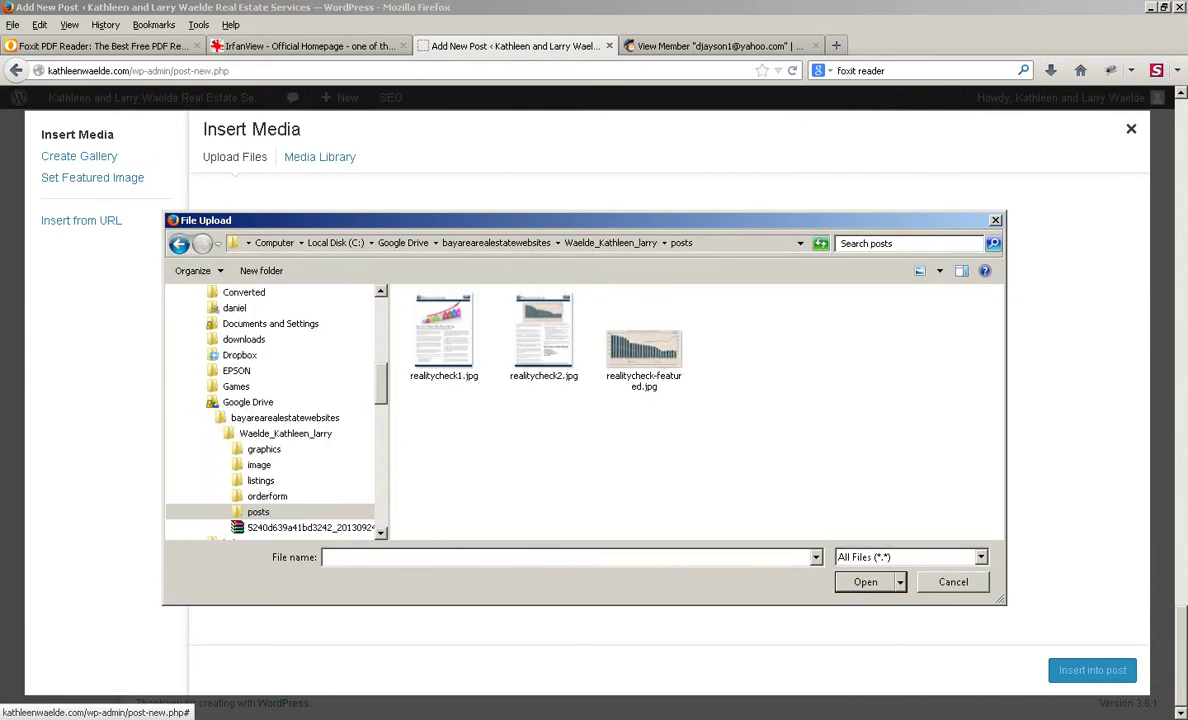
# - Upload realitycheck1.jpg and insert it into the post with its link set to None
pyautogui.press('r')
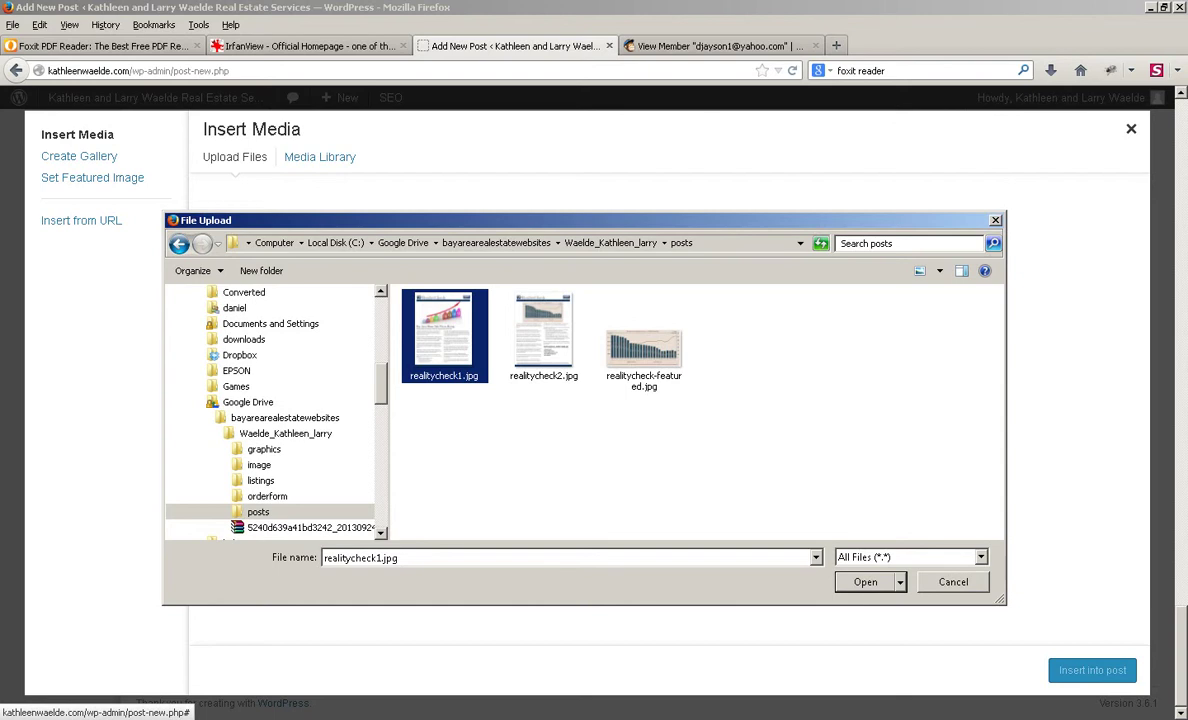
pyautogui.press('Return')
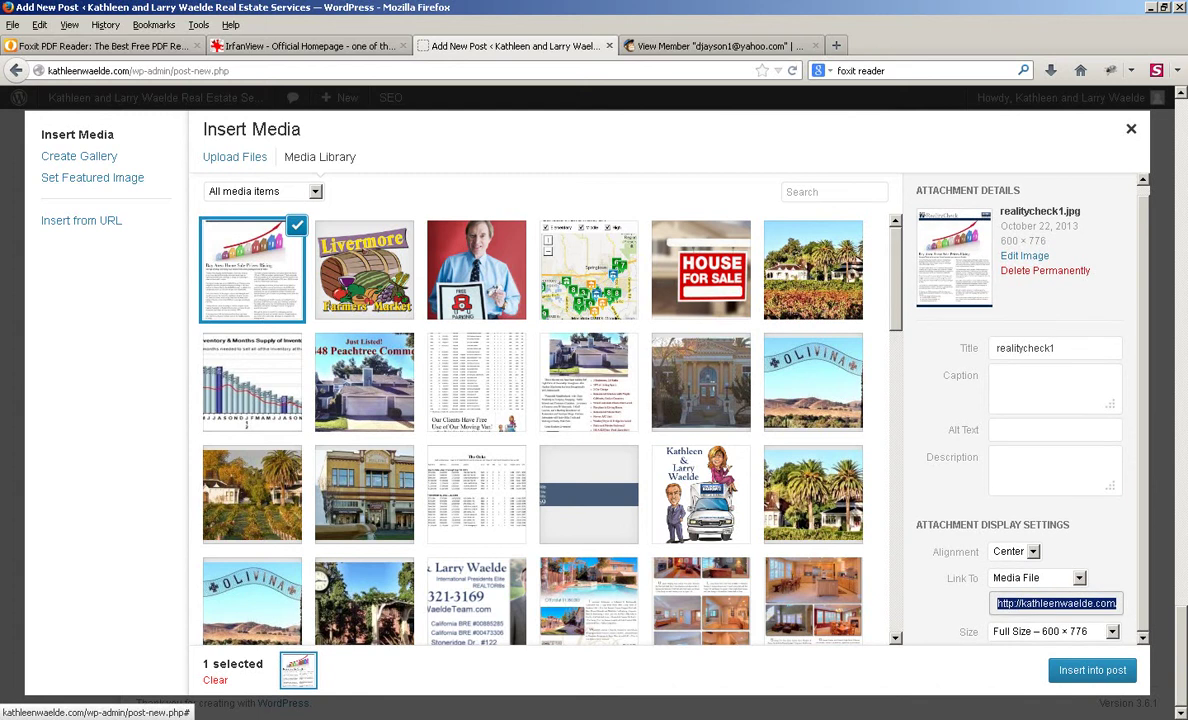
pyautogui.click(1037, 578)
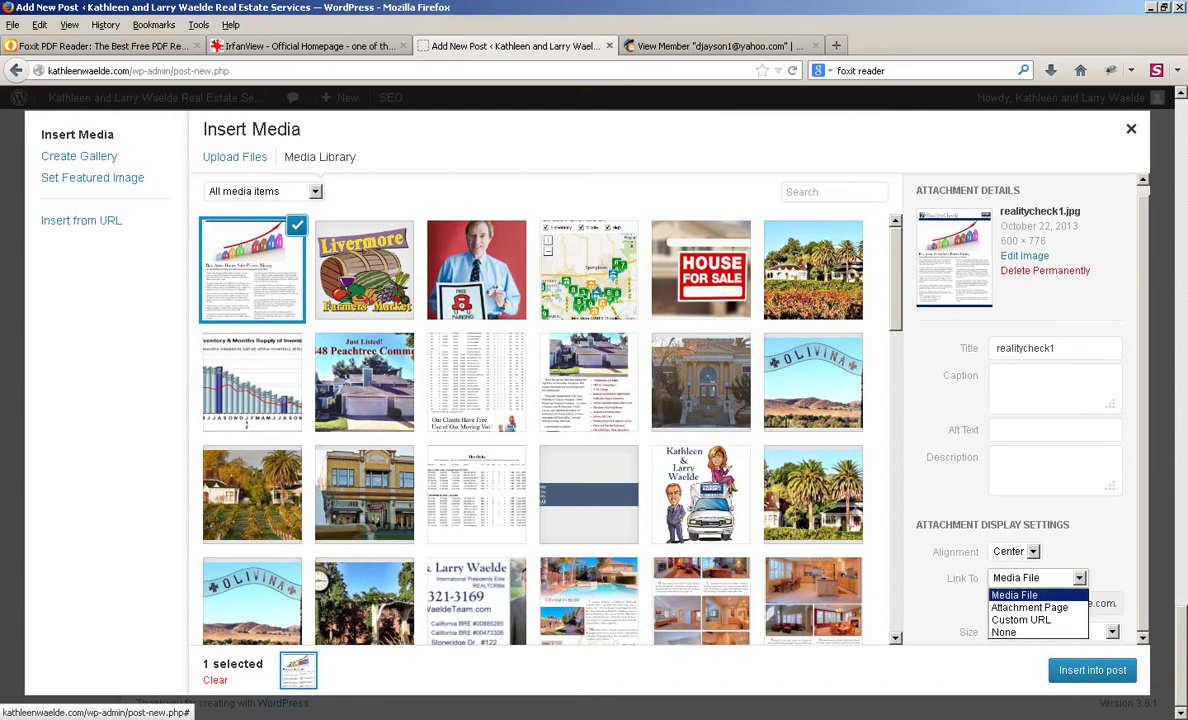
pyautogui.click(1037, 632)
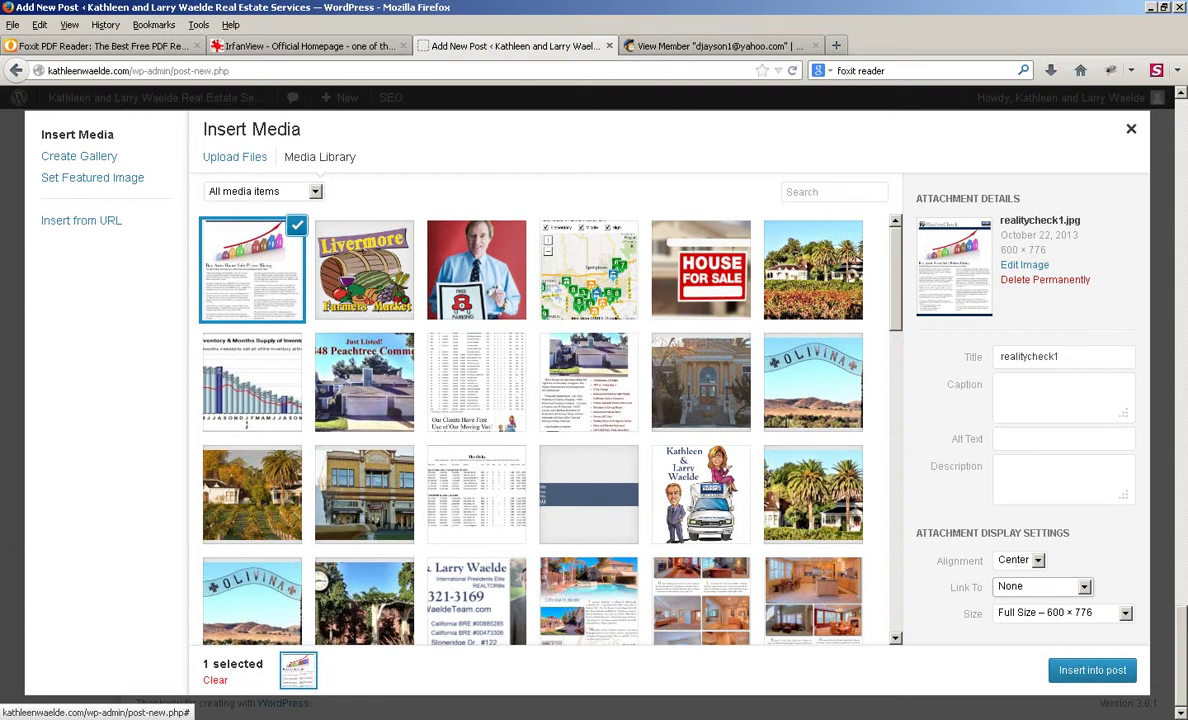
pyautogui.click(1092, 670)
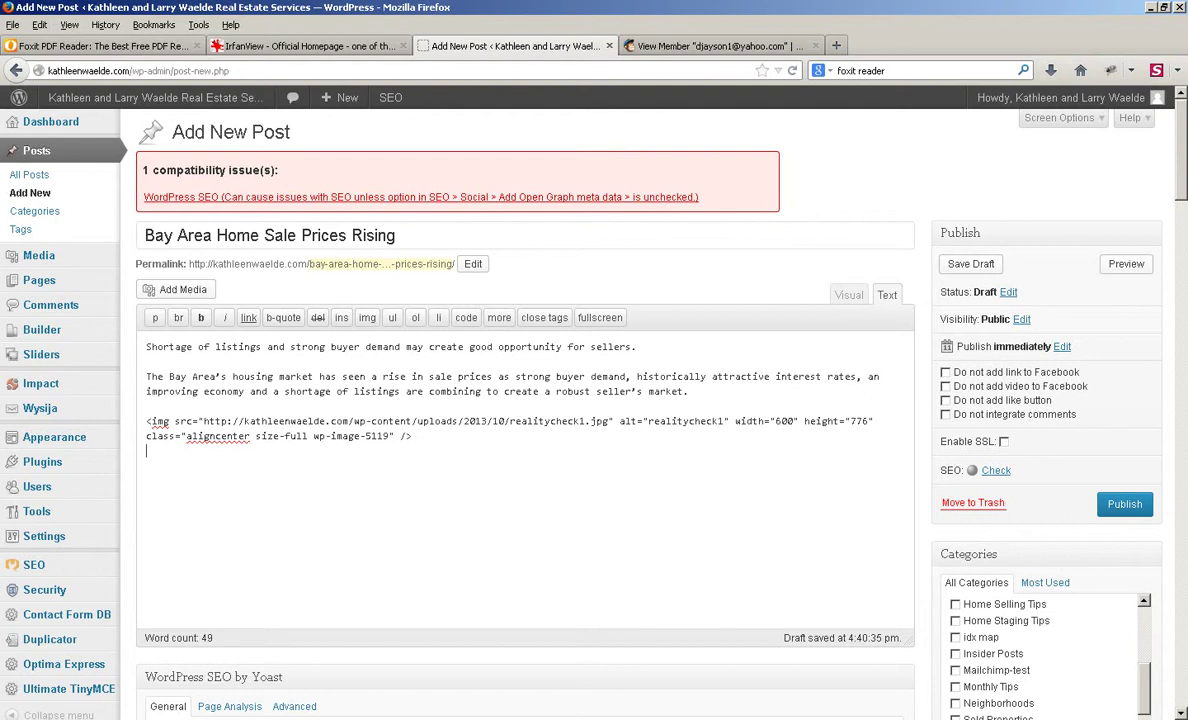
# - Upload realitycheck2.jpg and insert it into the post below the first image with its link set to None
pyautogui.click(175, 289)
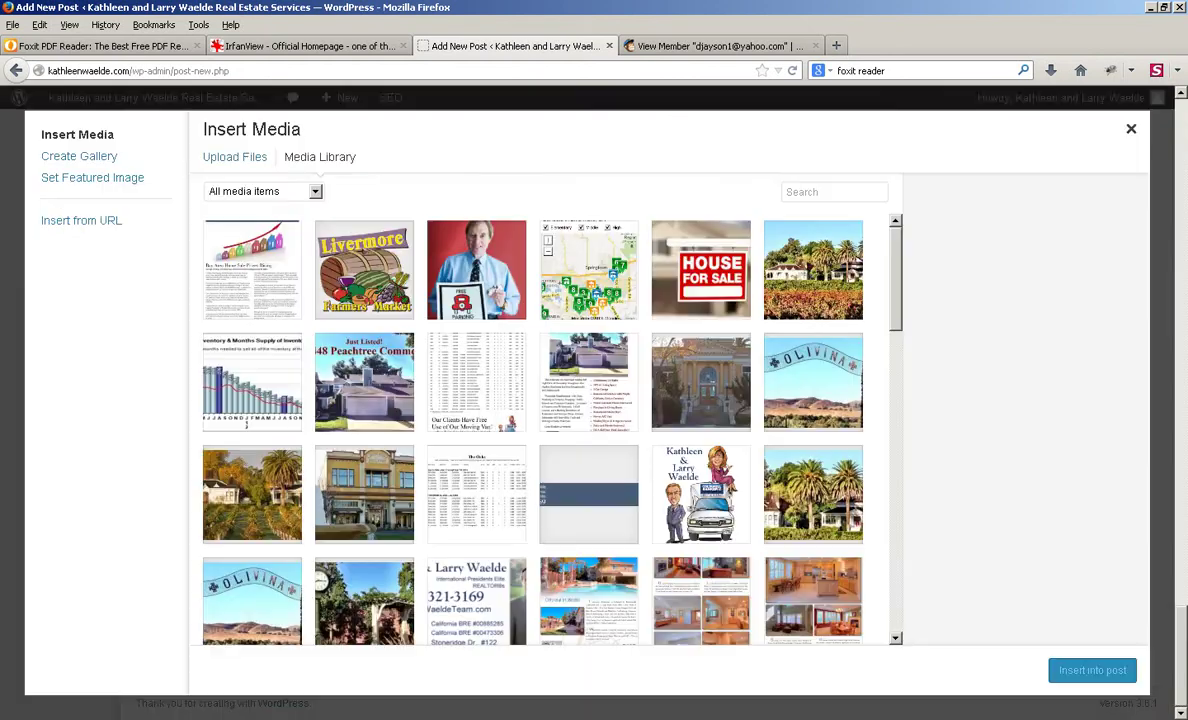
pyautogui.click(235, 157)
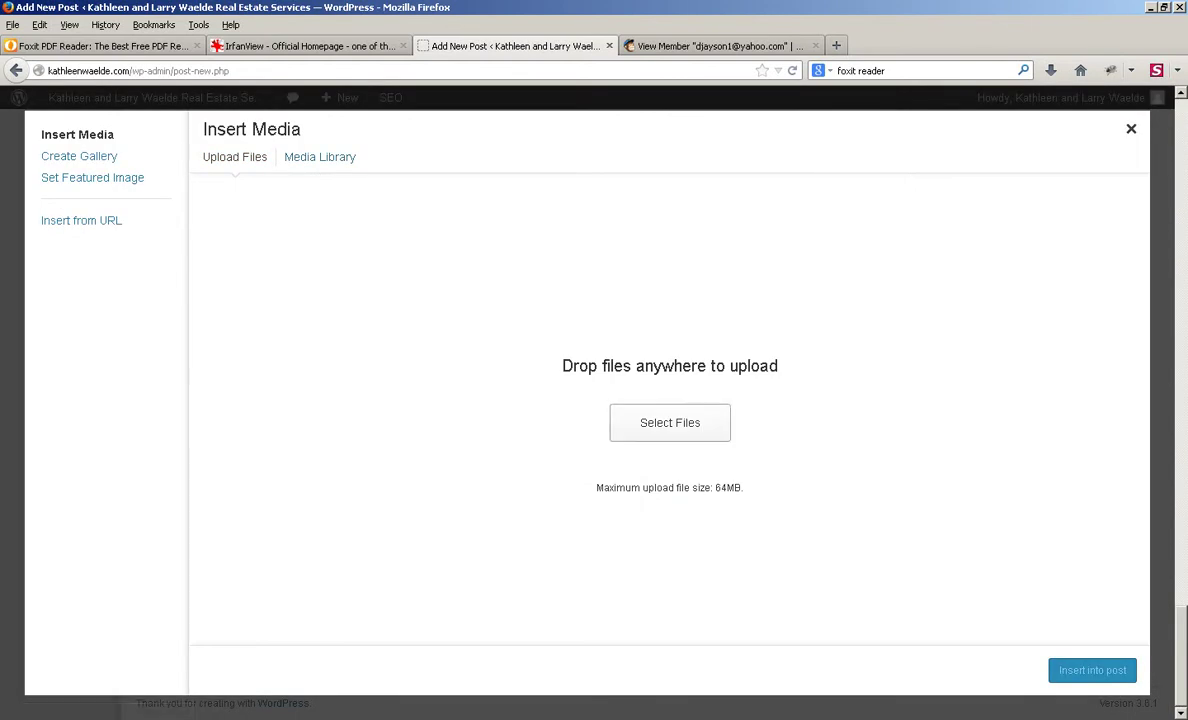
pyautogui.click(687, 347)
pyautogui.doubleClick(543, 332)
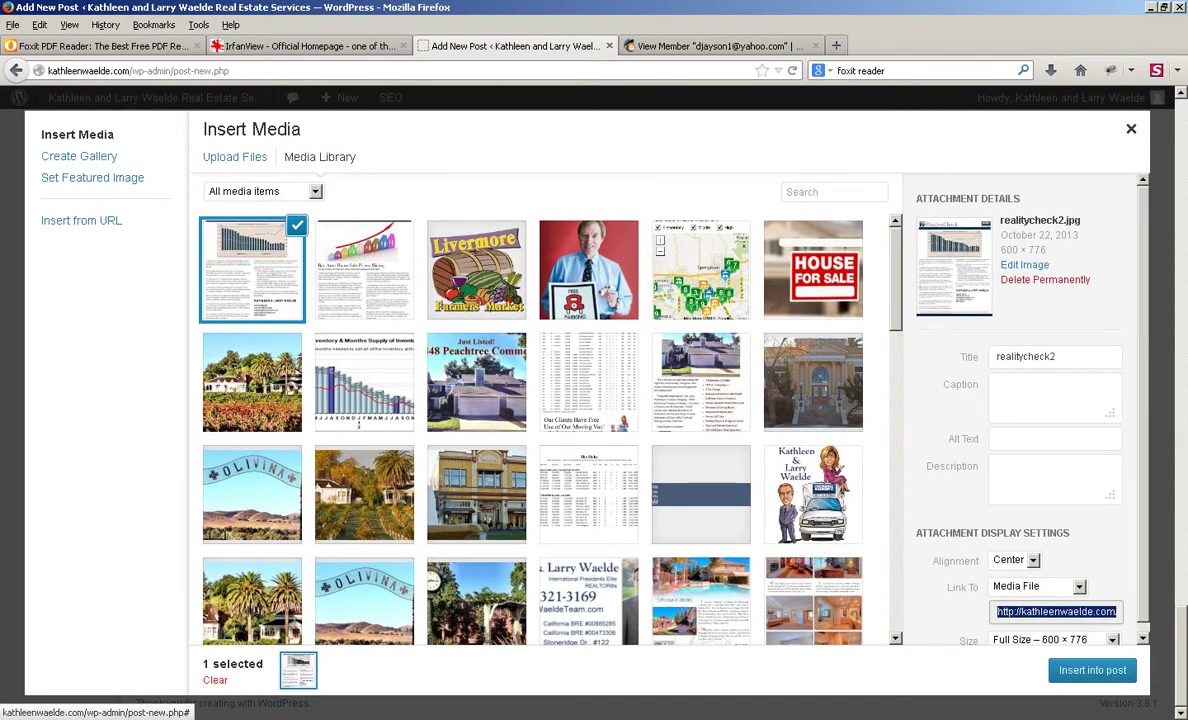
pyautogui.click(1037, 586)
pyautogui.click(1015, 642)
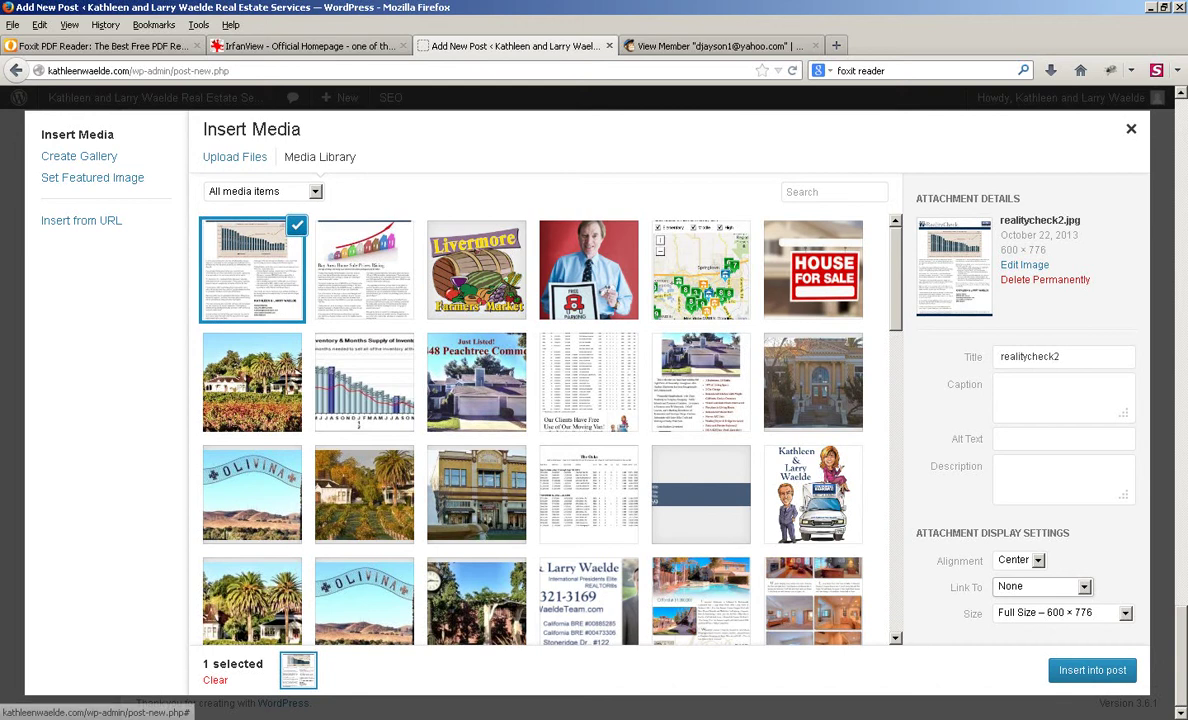
pyautogui.click(1091, 670)
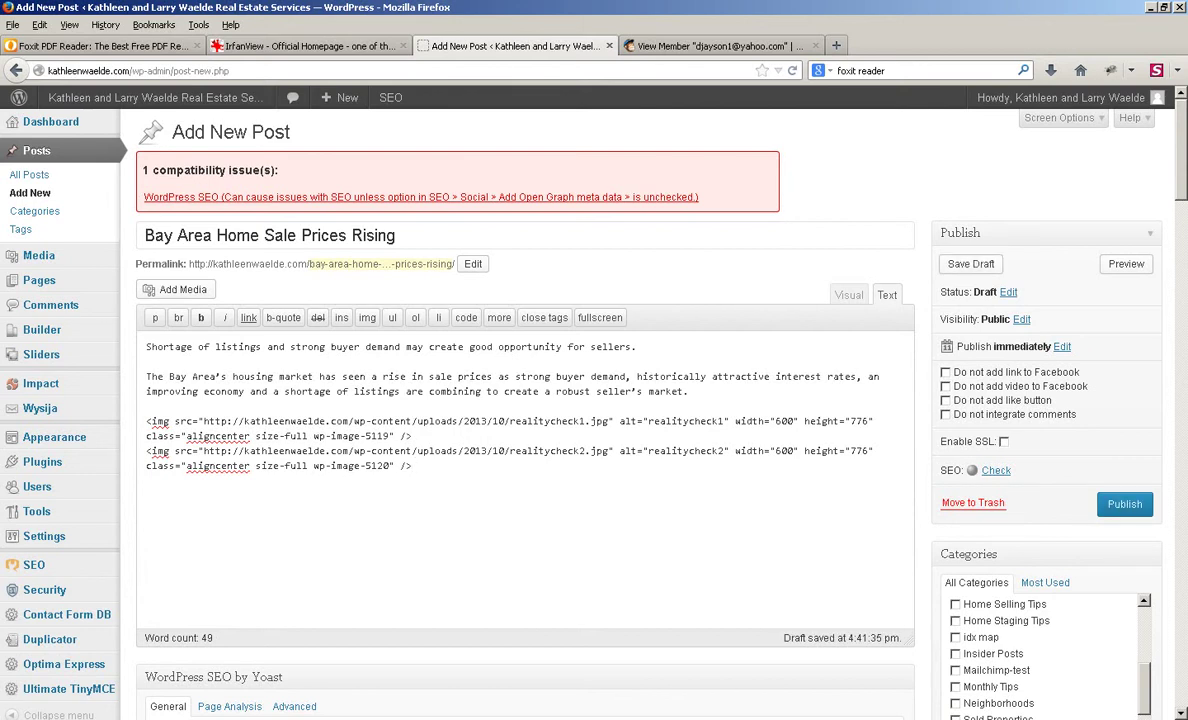
# - Assign the post to the Community Blog and Mailchimp-test categories
pyautogui.scroll(-3, 525, 400)
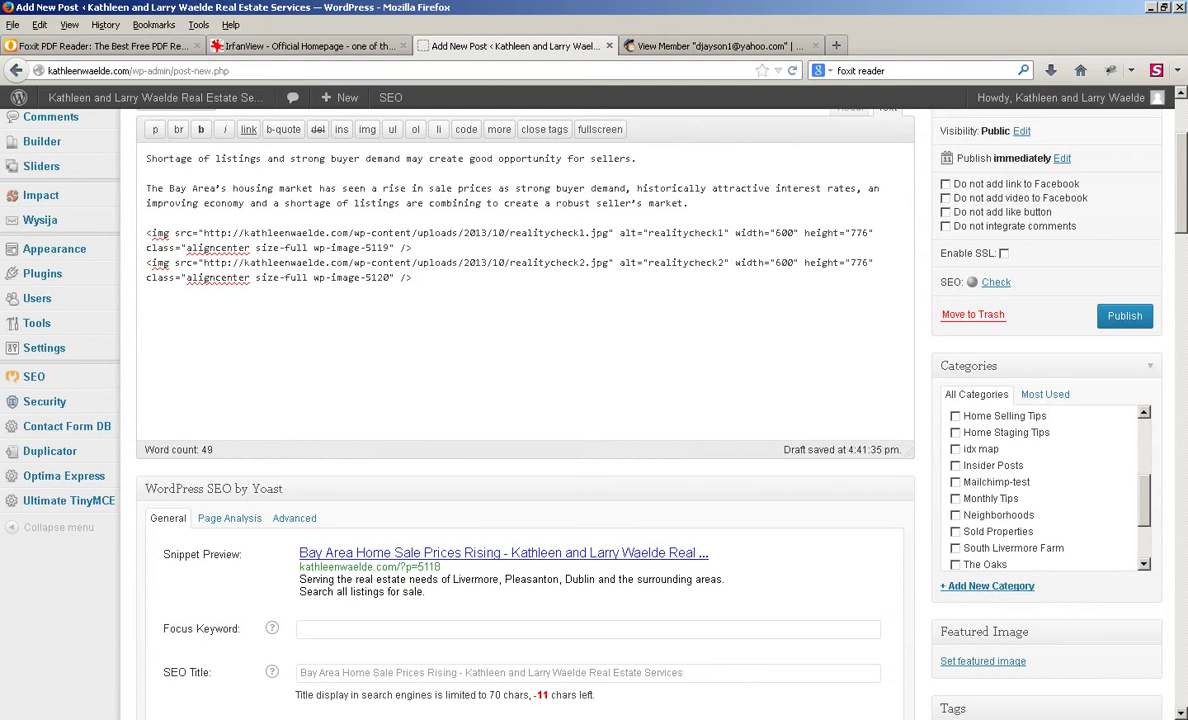
pyautogui.scroll(3, 1045, 490)
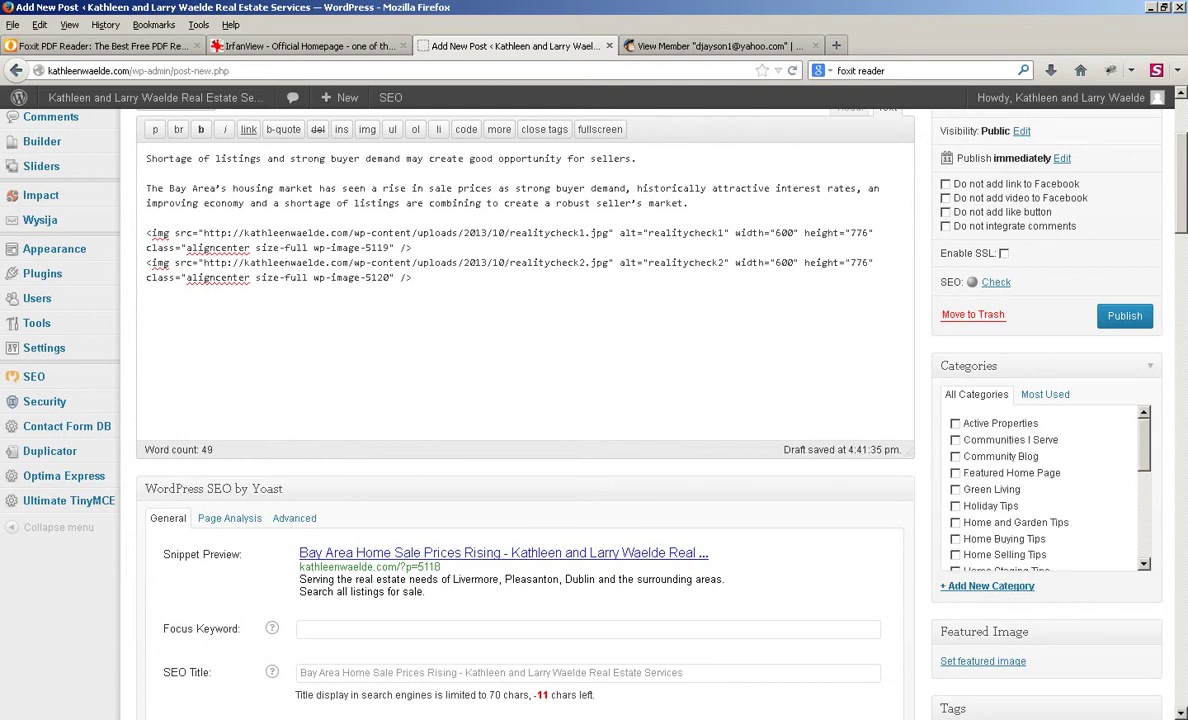
pyautogui.scroll(-1, 1045, 490)
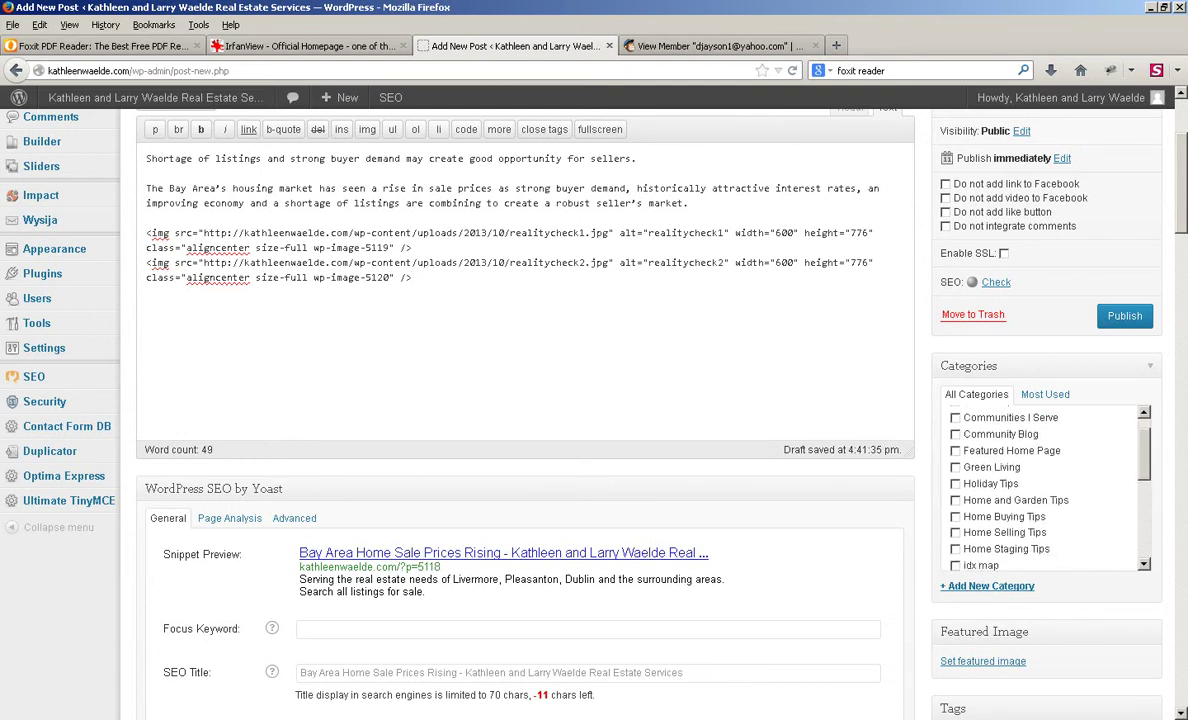
pyautogui.scroll(1, 1045, 490)
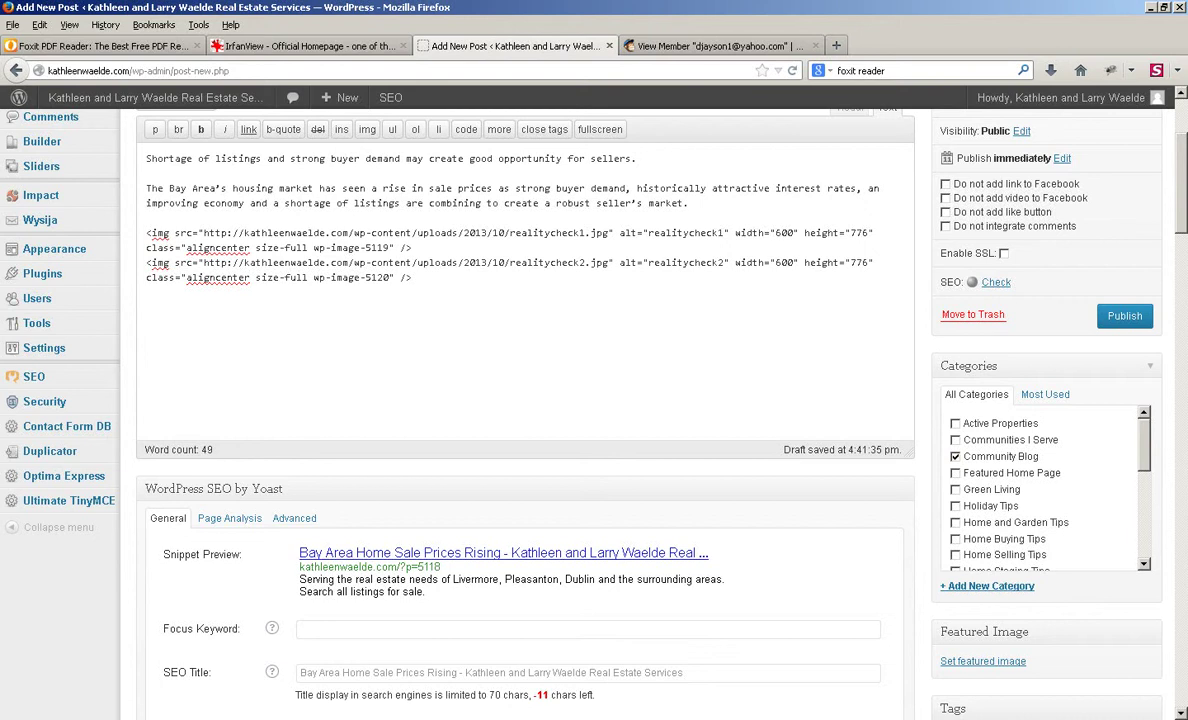
pyautogui.scroll(-7, 1045, 490)
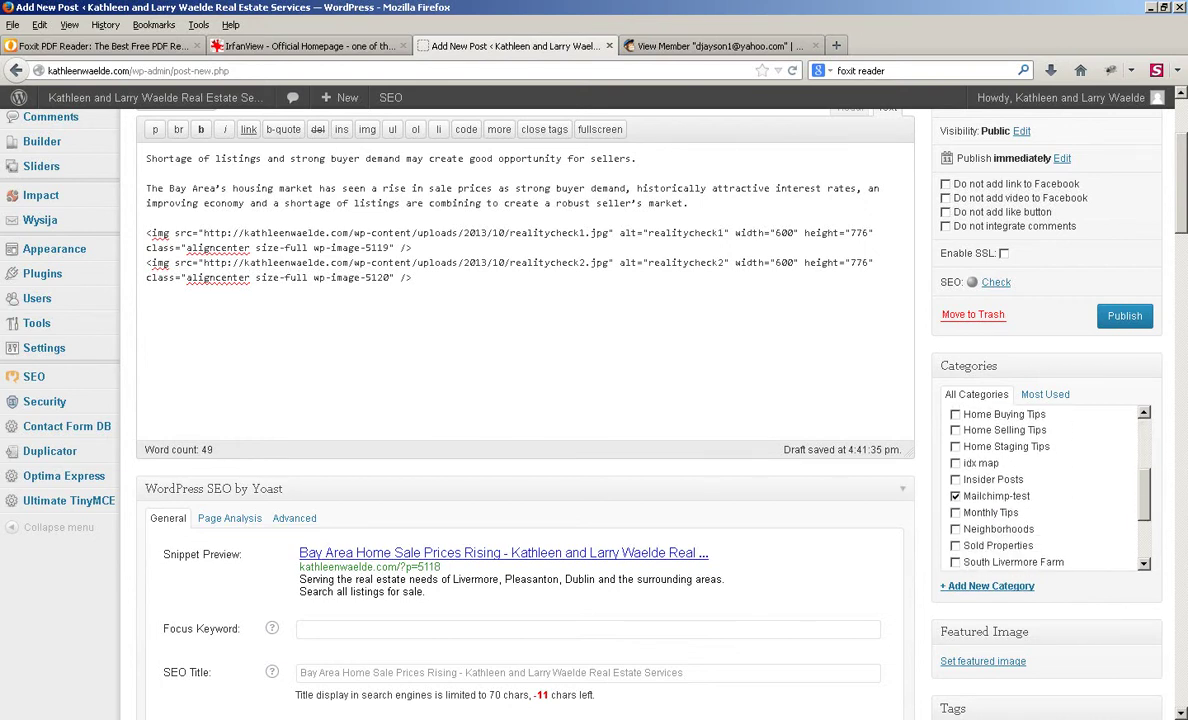
# - Try to upload realitycheck-featured.jpg and set it as the post's featured image
pyautogui.scroll(-5, 594, 400)
pyautogui.scroll(2, 594, 400)
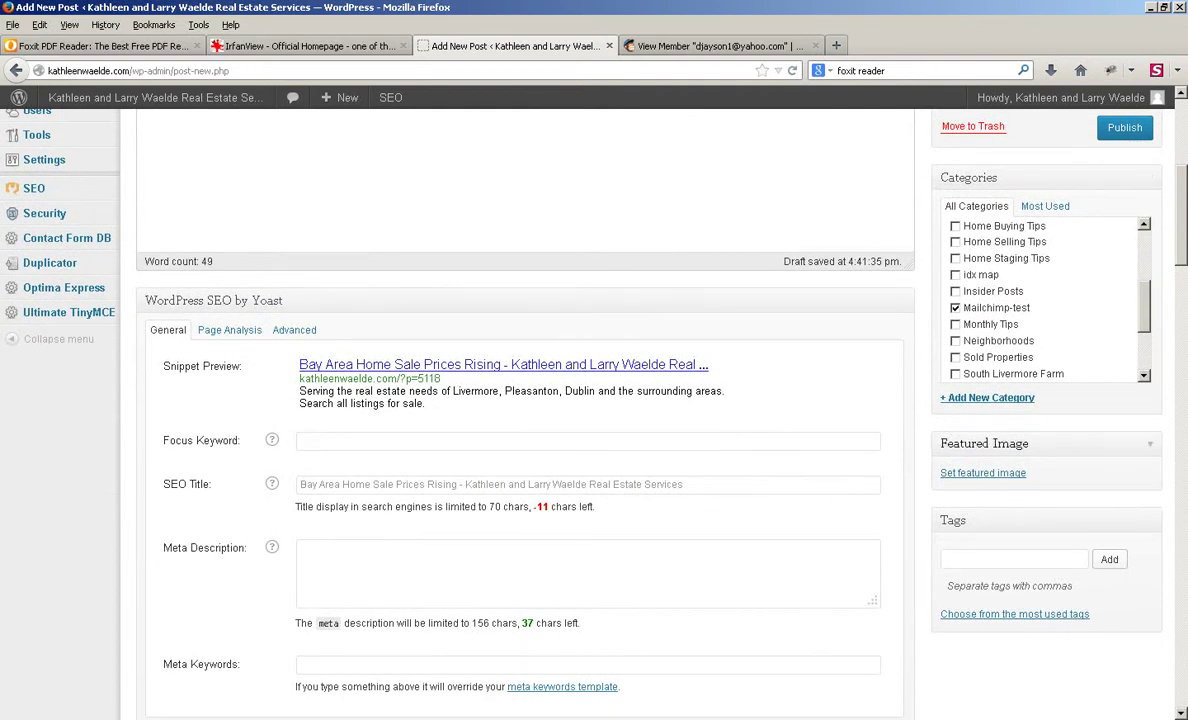
pyautogui.click(983, 473)
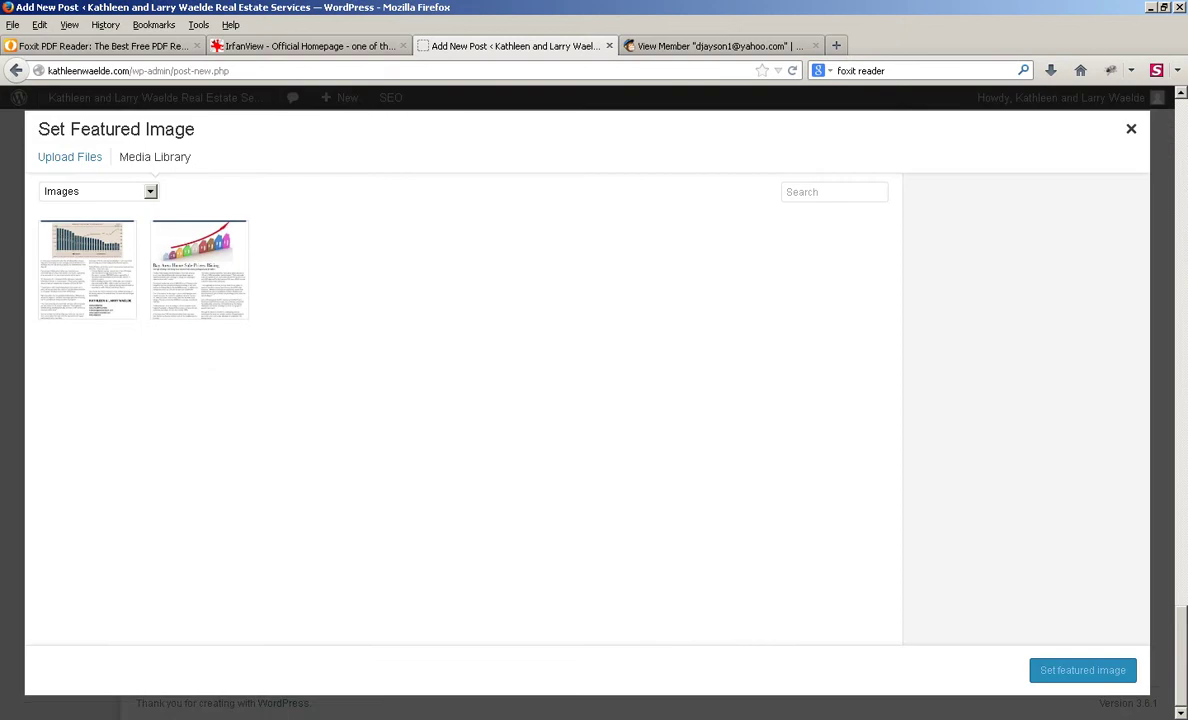
pyautogui.click(70, 157)
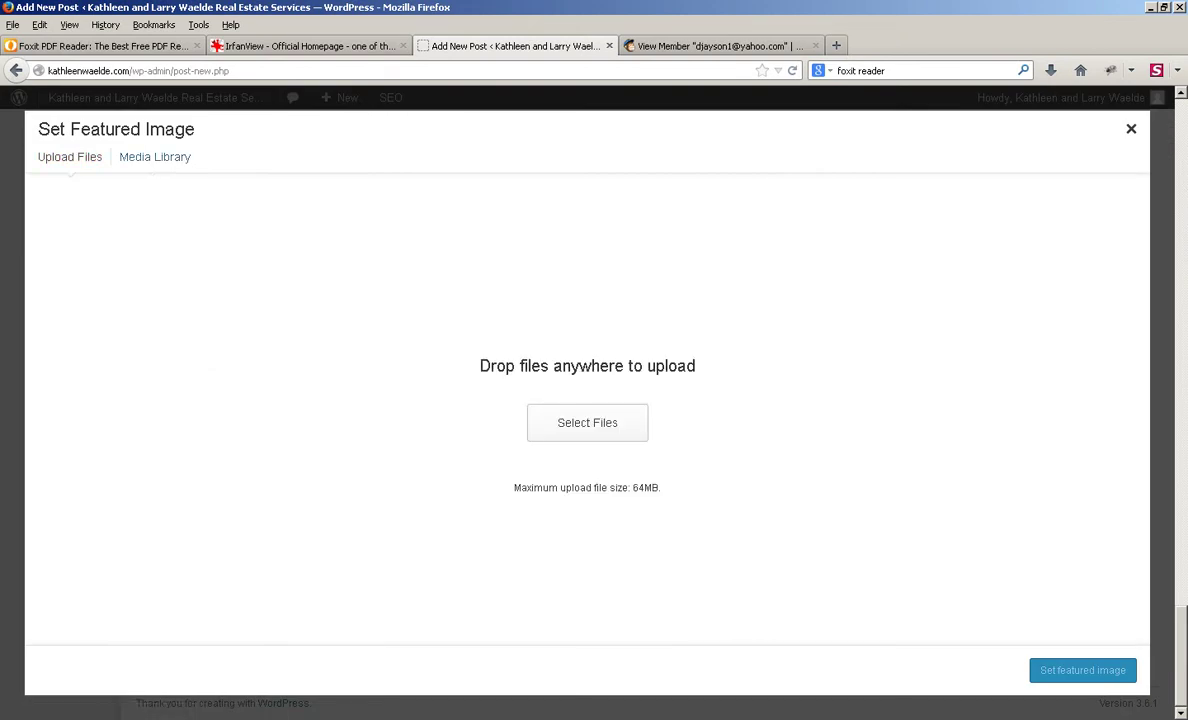
pyautogui.click(594, 419)
pyautogui.doubleClick(643, 355)
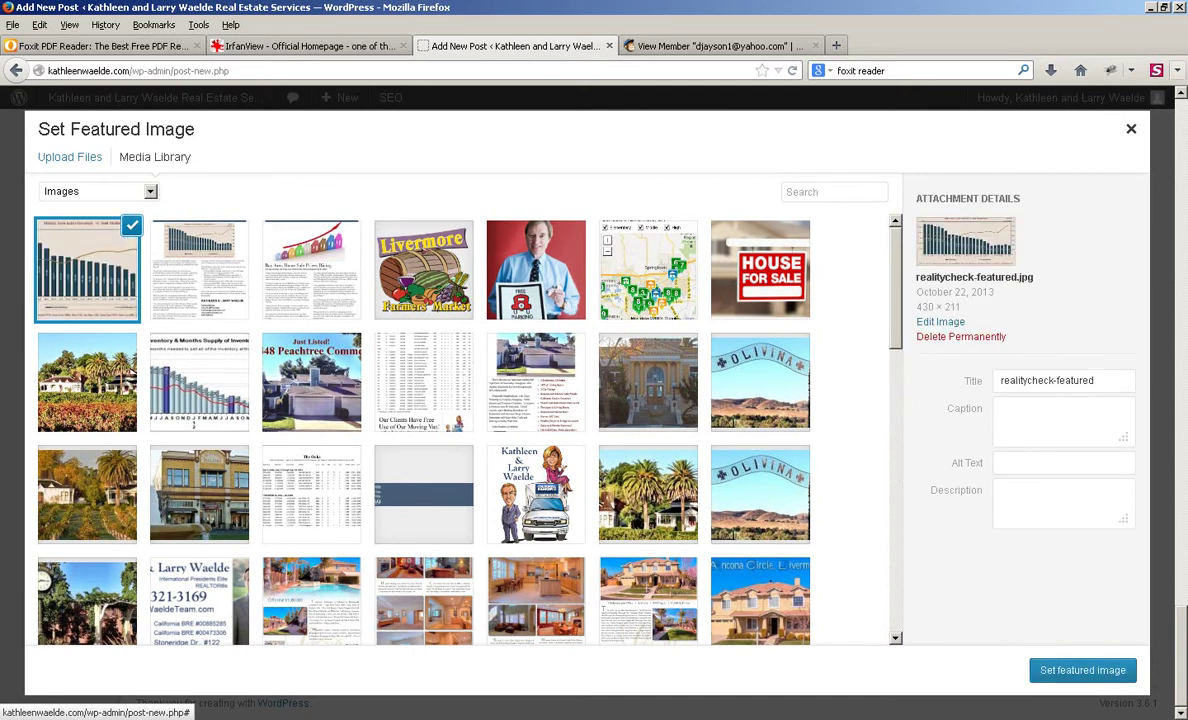
pyautogui.click(1082, 670)
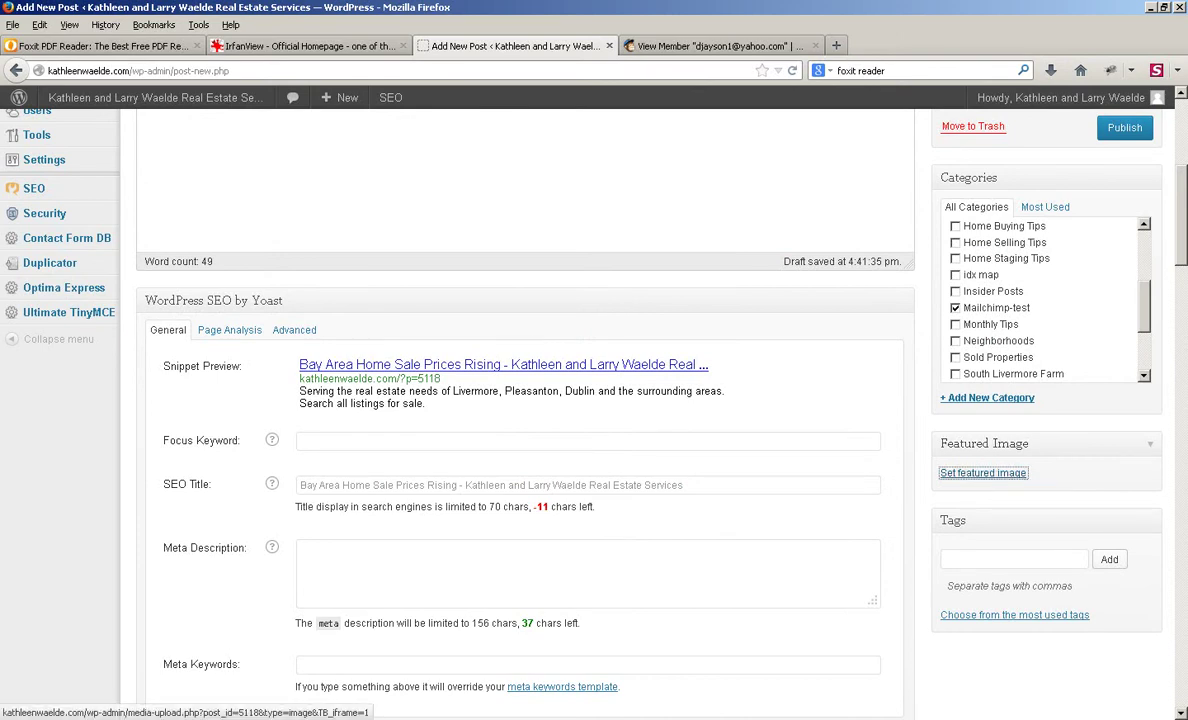
# - Upload realitycheck-featured.jpg from the posts folder again and set it as the post's featured image
pyautogui.click(983, 473)
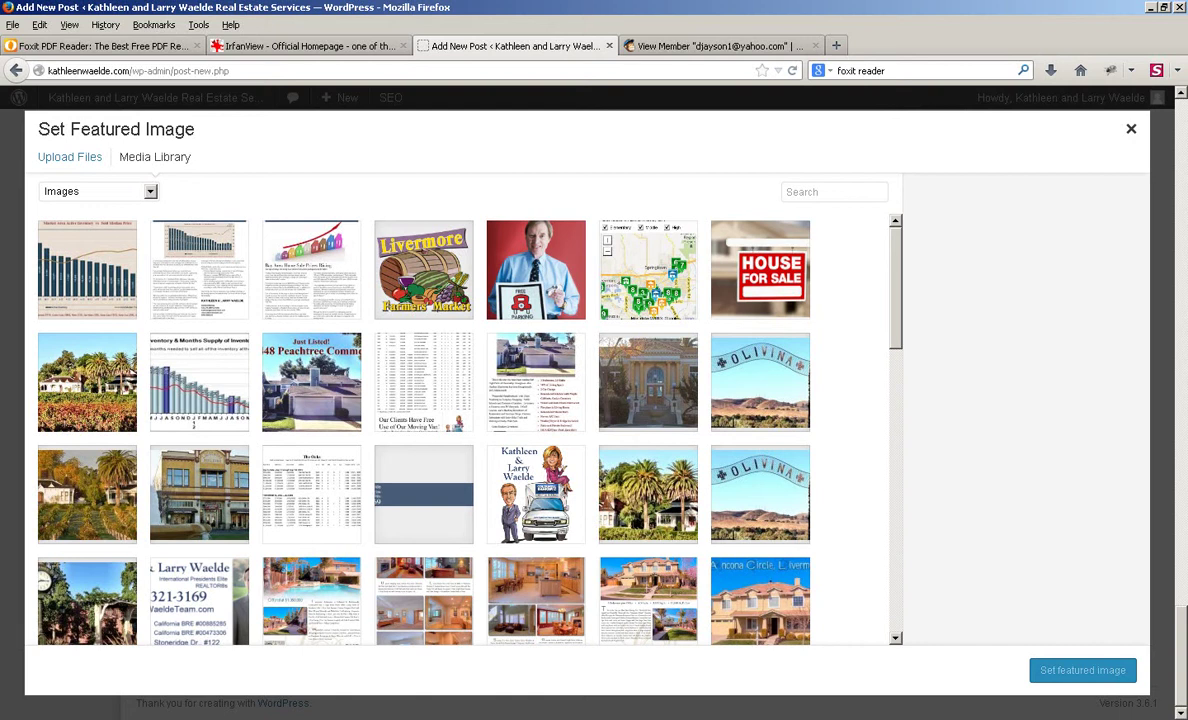
pyautogui.click(70, 157)
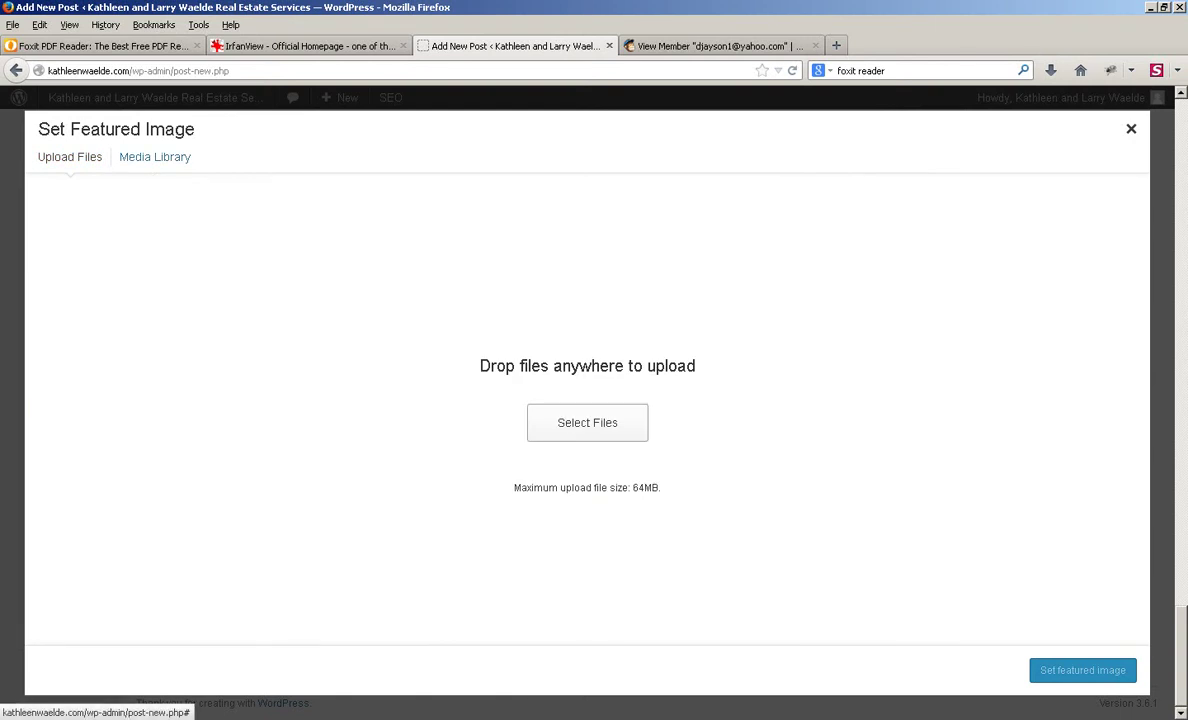
pyautogui.click(587, 422)
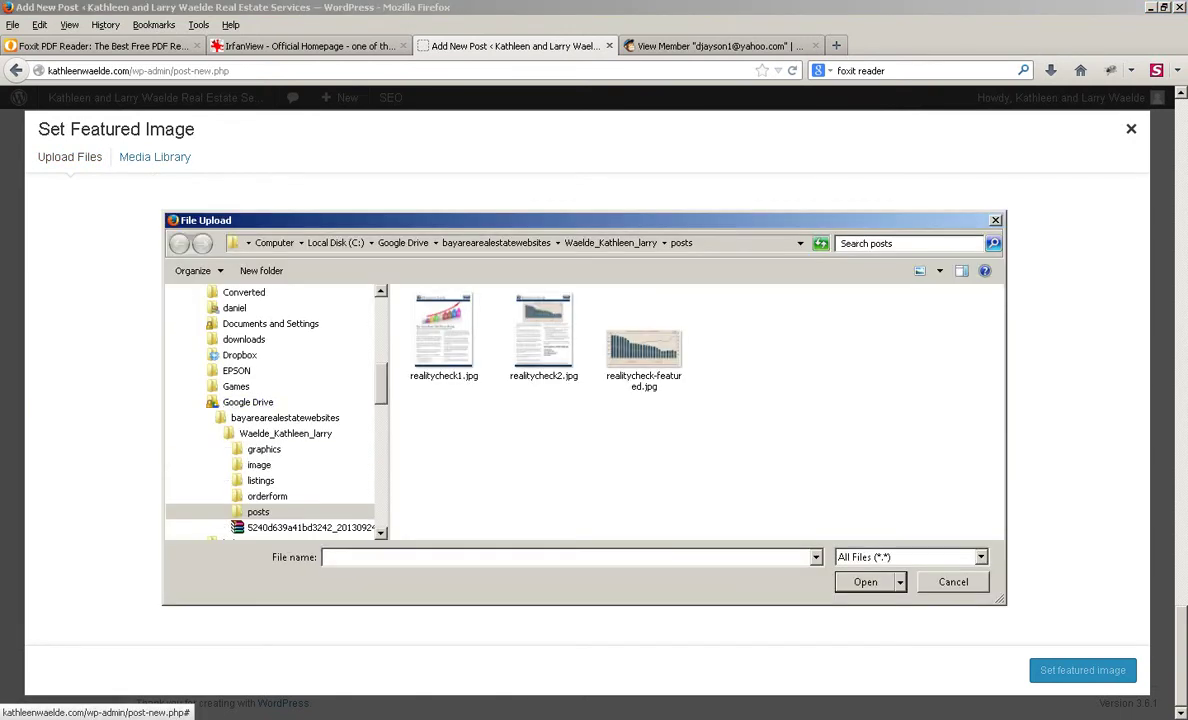
pyautogui.click(643, 348)
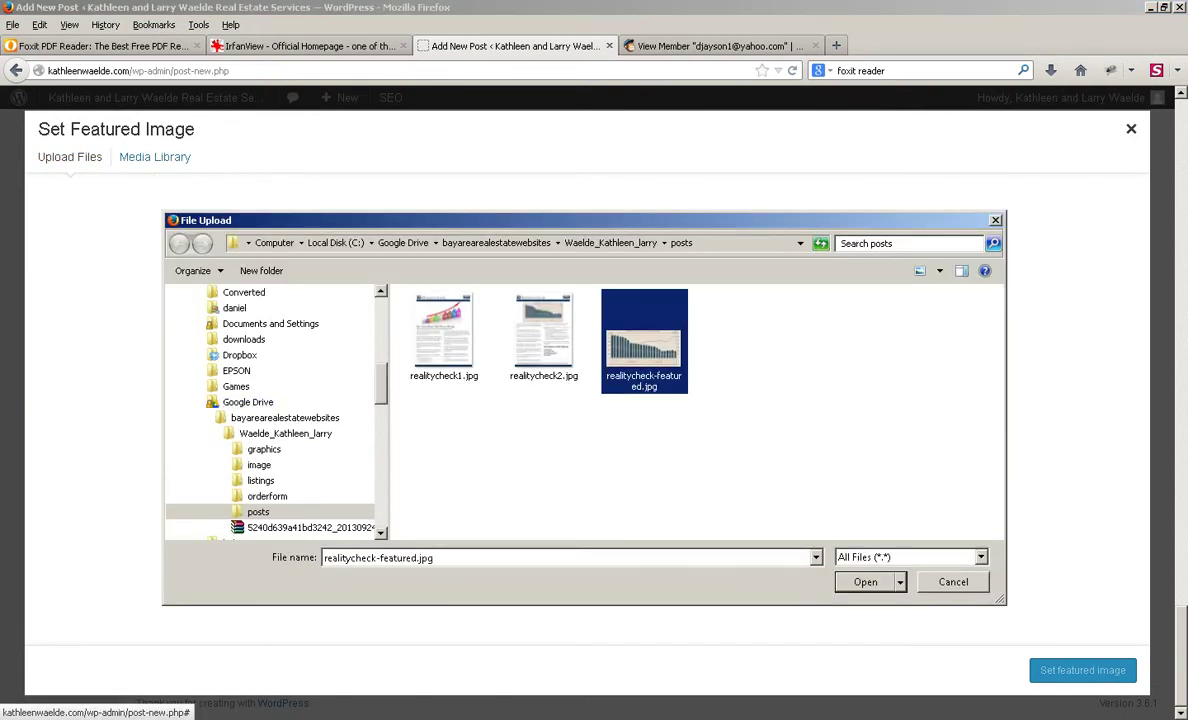
pyautogui.click(865, 581)
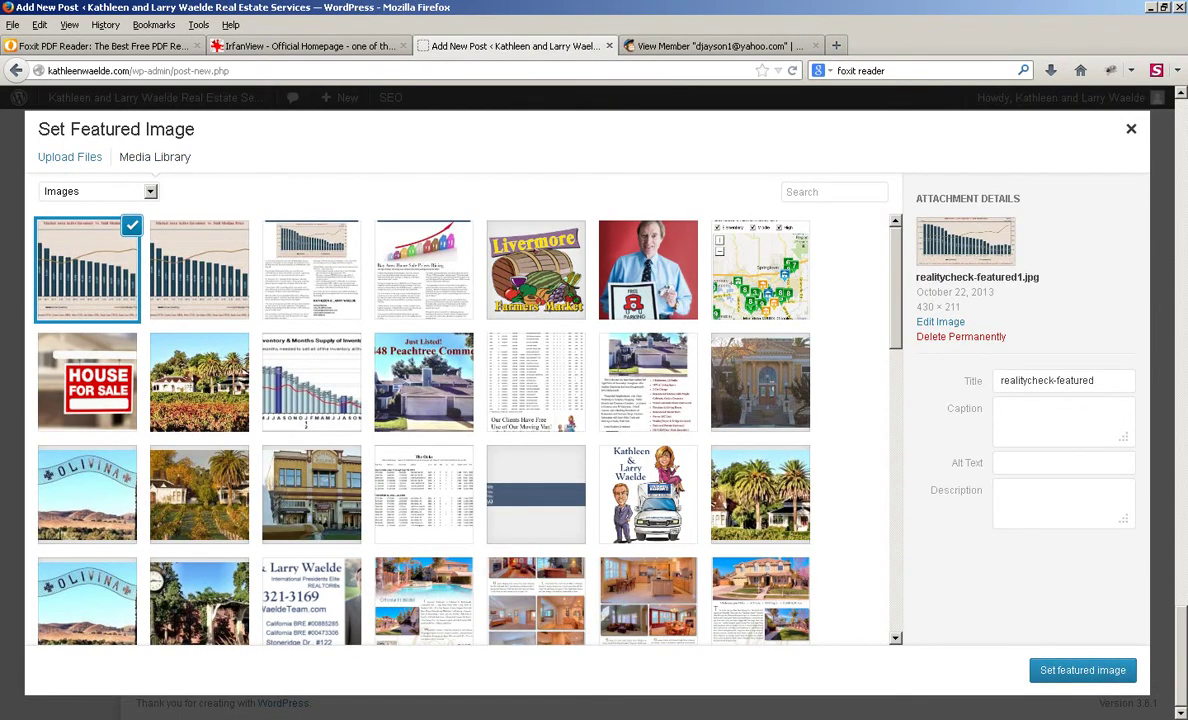
pyautogui.click(1082, 670)
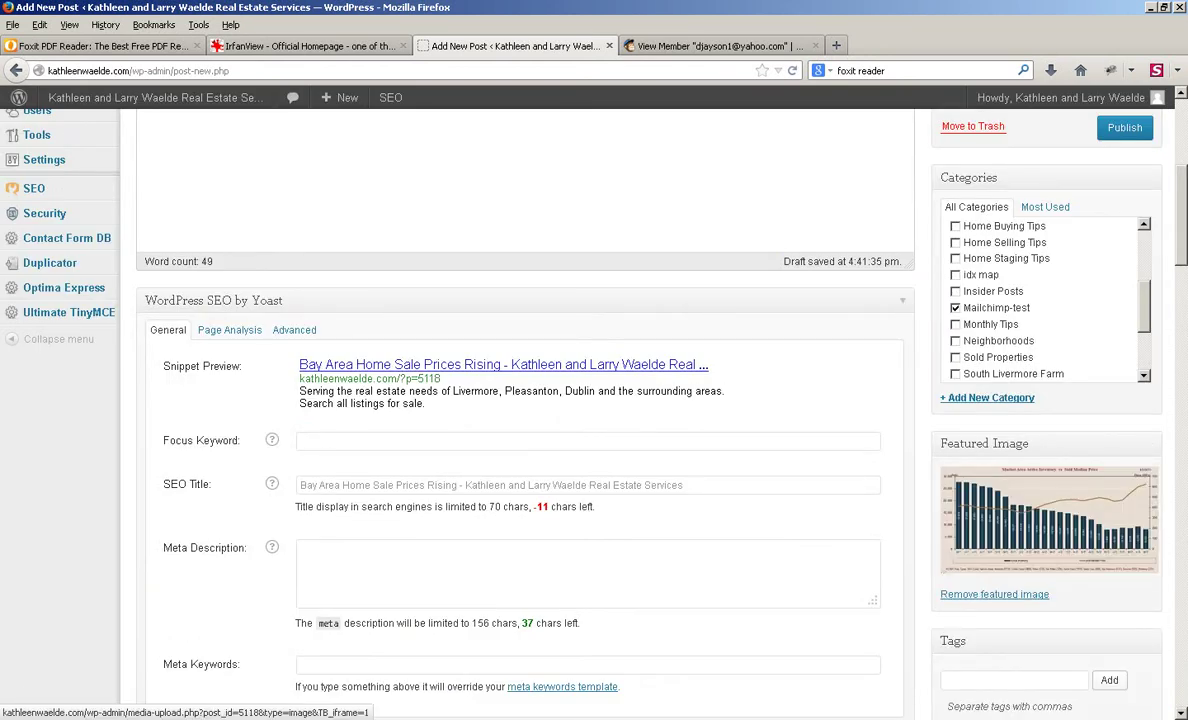
# - Set the Featured Image Display for the single post to Hide featured image in the post options
pyautogui.scroll(3, 594, 400)
pyautogui.scroll(-7, 594, 400)
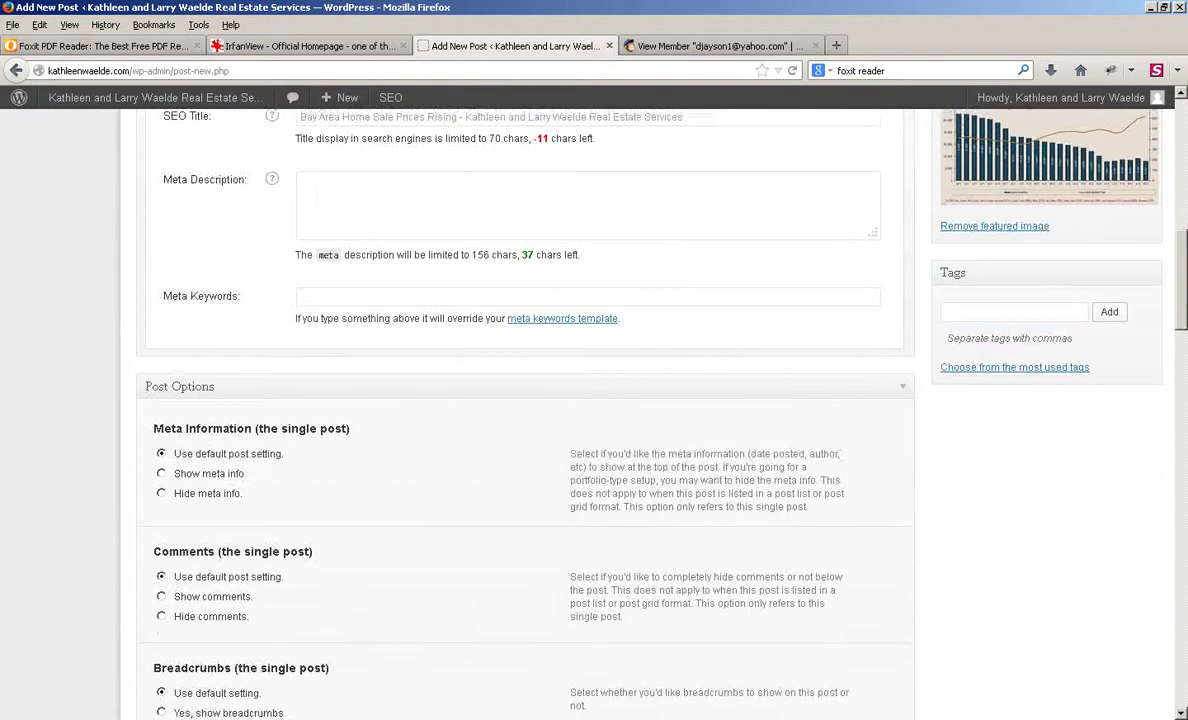
pyautogui.scroll(-6, 594, 400)
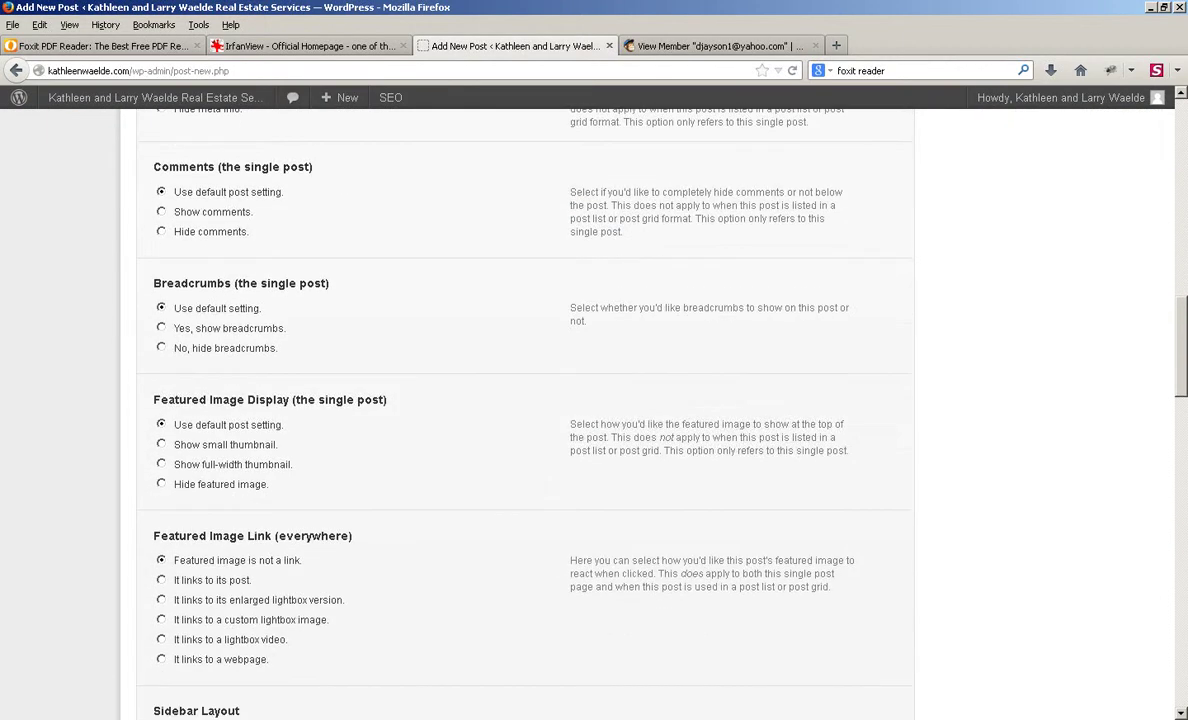
pyautogui.scroll(-2, 594, 400)
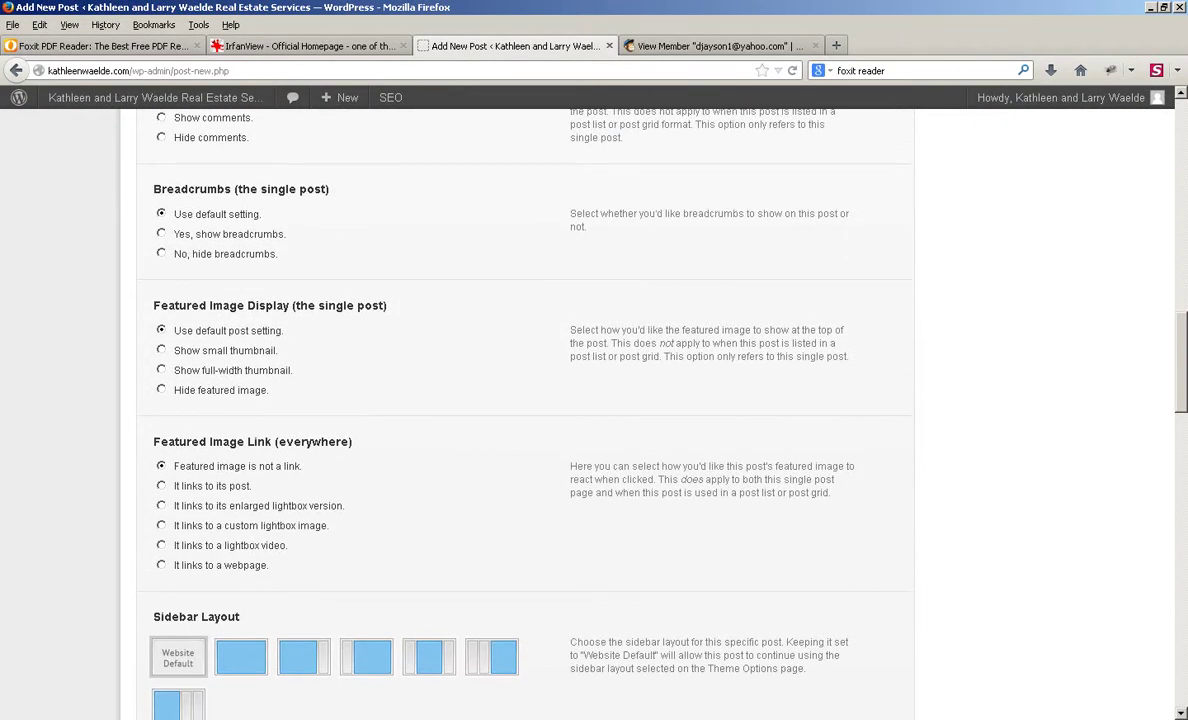
pyautogui.click(161, 389)
pyautogui.scroll(15, 614, 384)
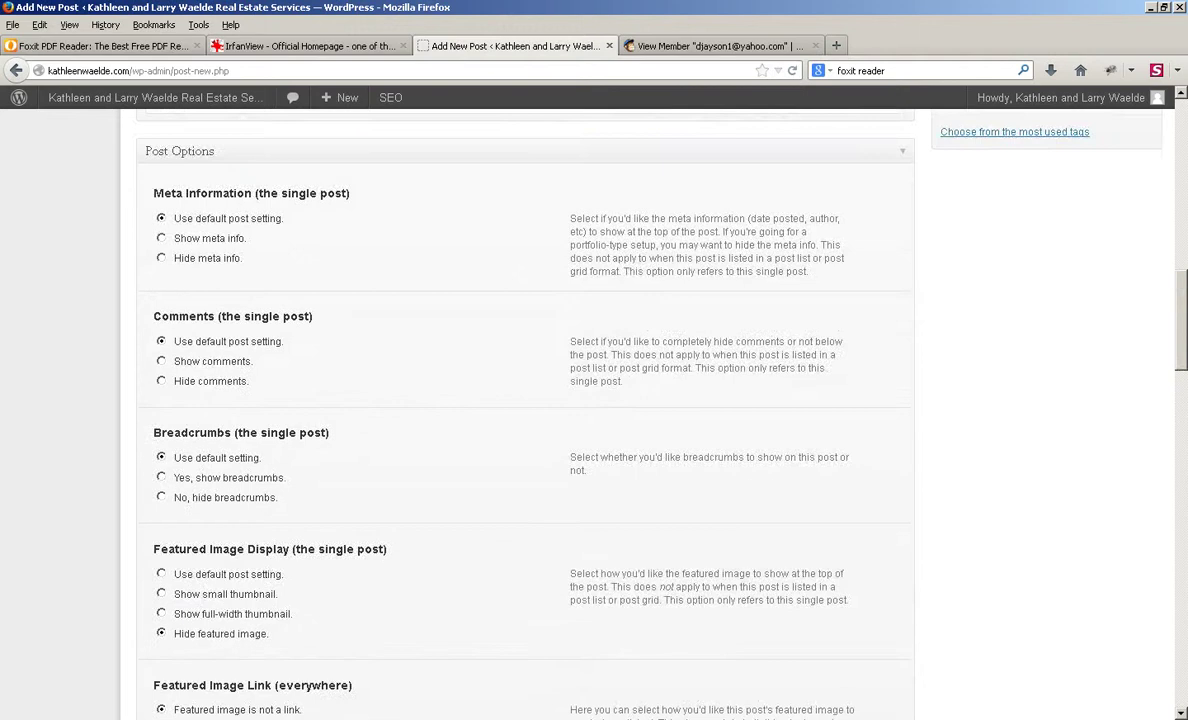
pyautogui.scroll(5, 525, 400)
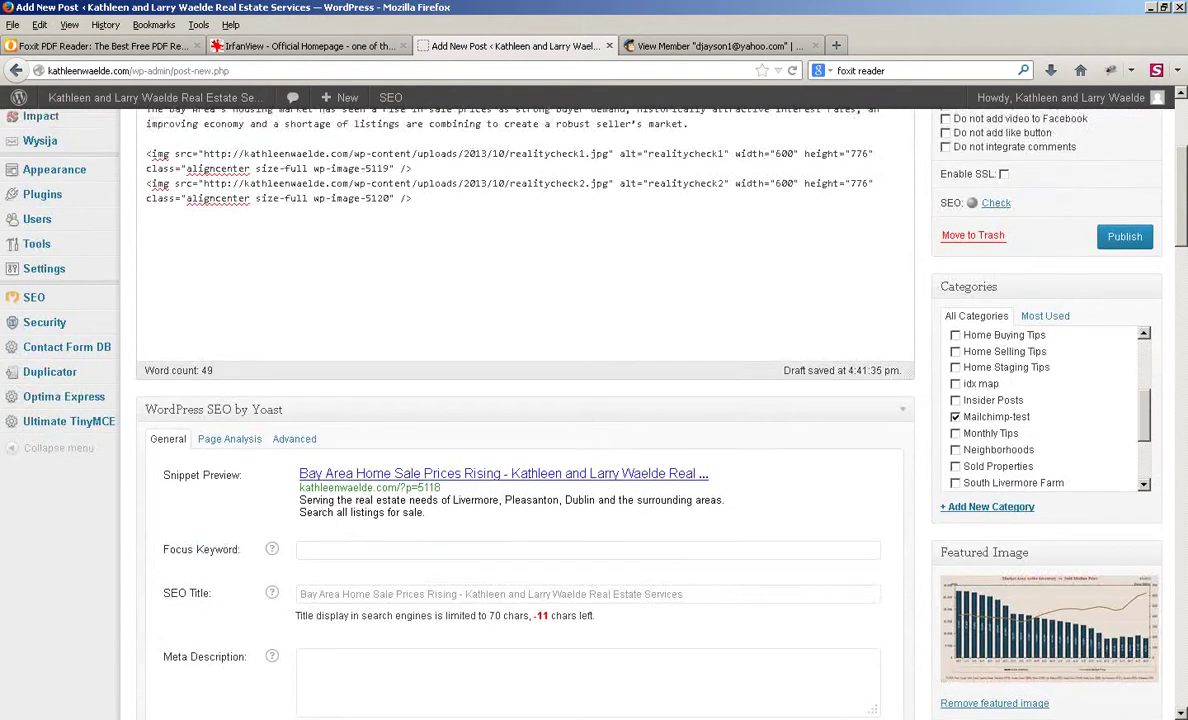
pyautogui.scroll(2, 525, 400)
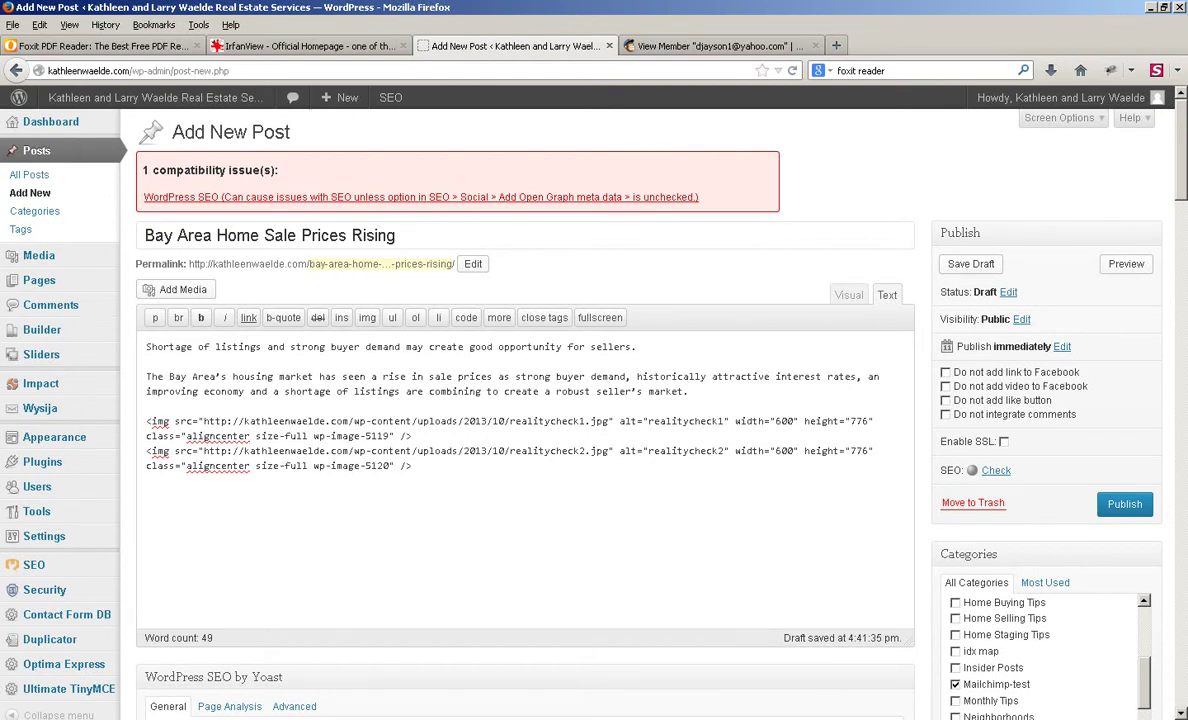
# - Recheck the post's text, categories and featured image against the PDF newsletter and publish the post
pyautogui.hotkey('alt', 'Tab')
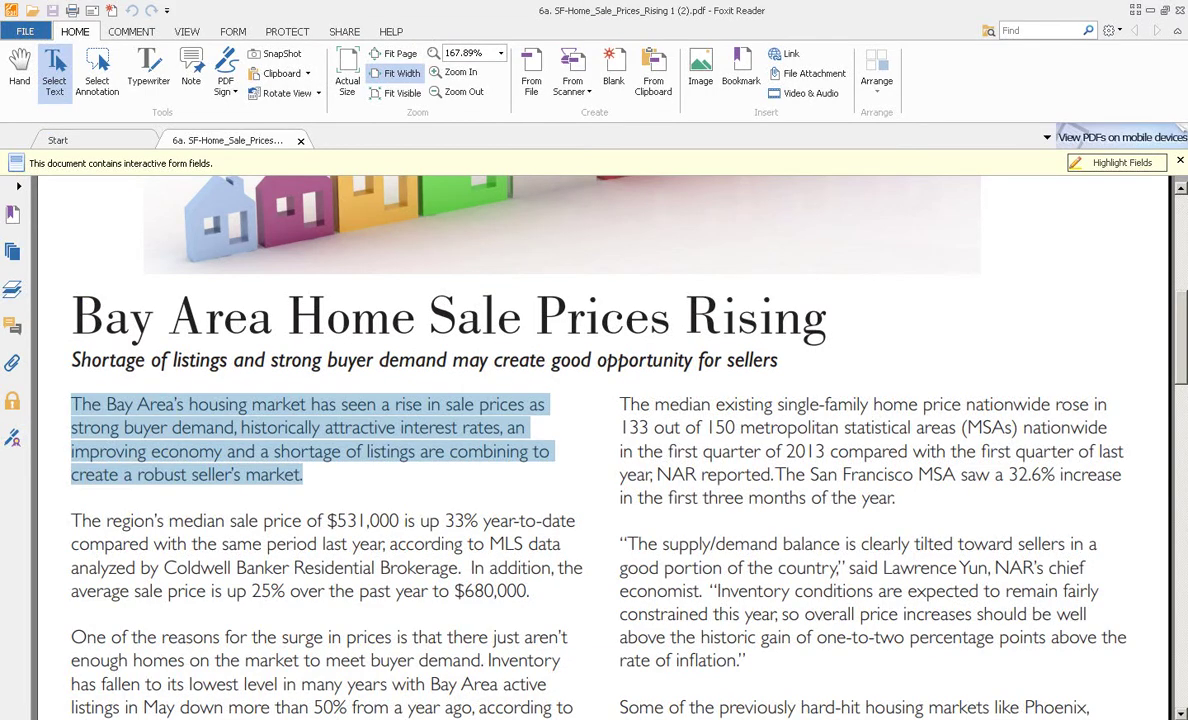
pyautogui.hotkey('alt', 'Tab')
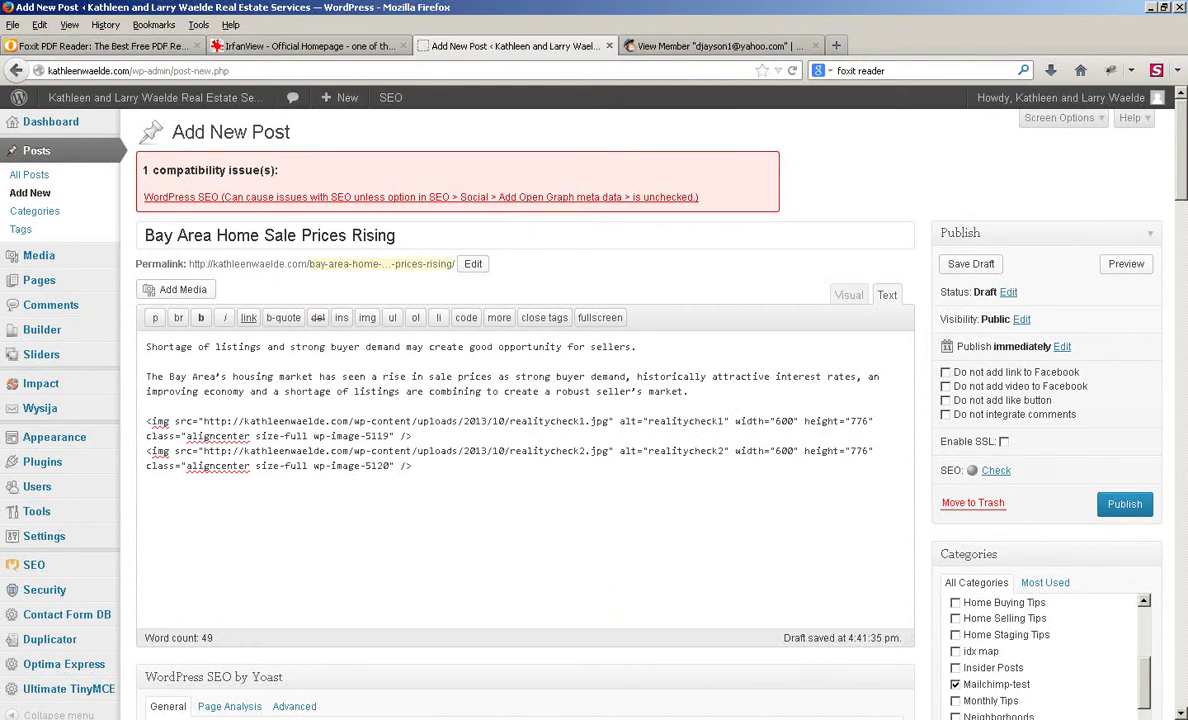
pyautogui.scroll(-3, 594, 400)
pyautogui.scroll(-3, 594, 400)
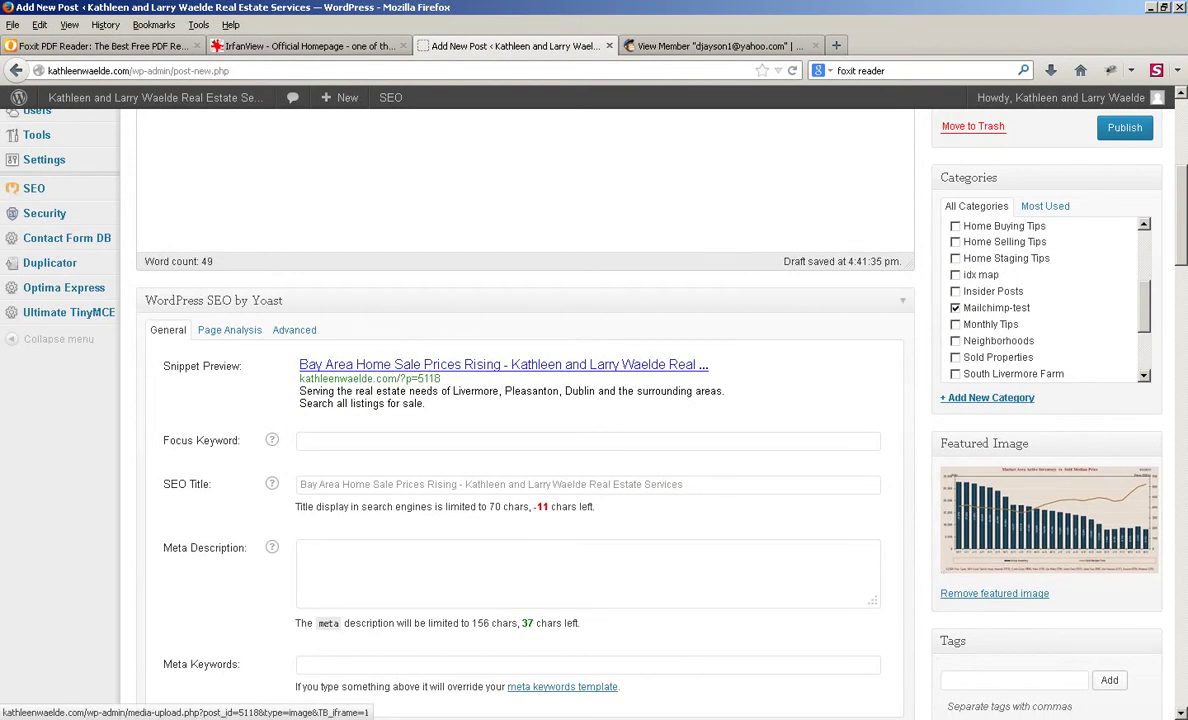
pyautogui.scroll(3, 594, 400)
pyautogui.scroll(-5, 594, 400)
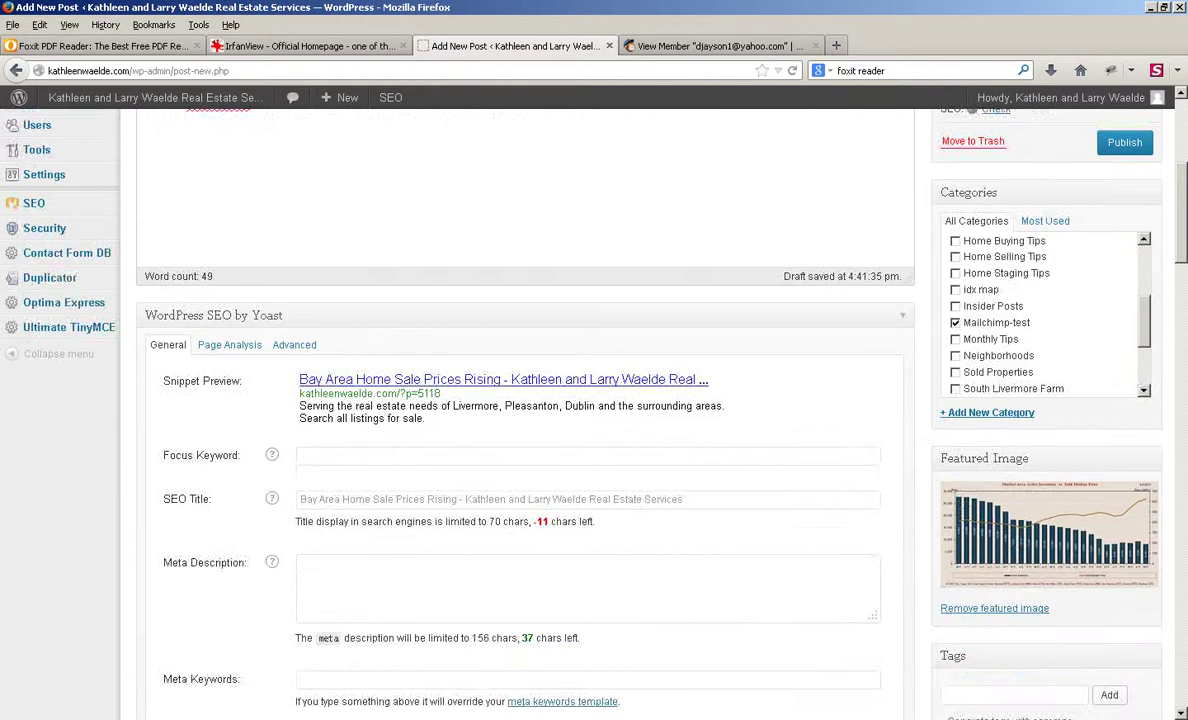
pyautogui.scroll(8, 594, 400)
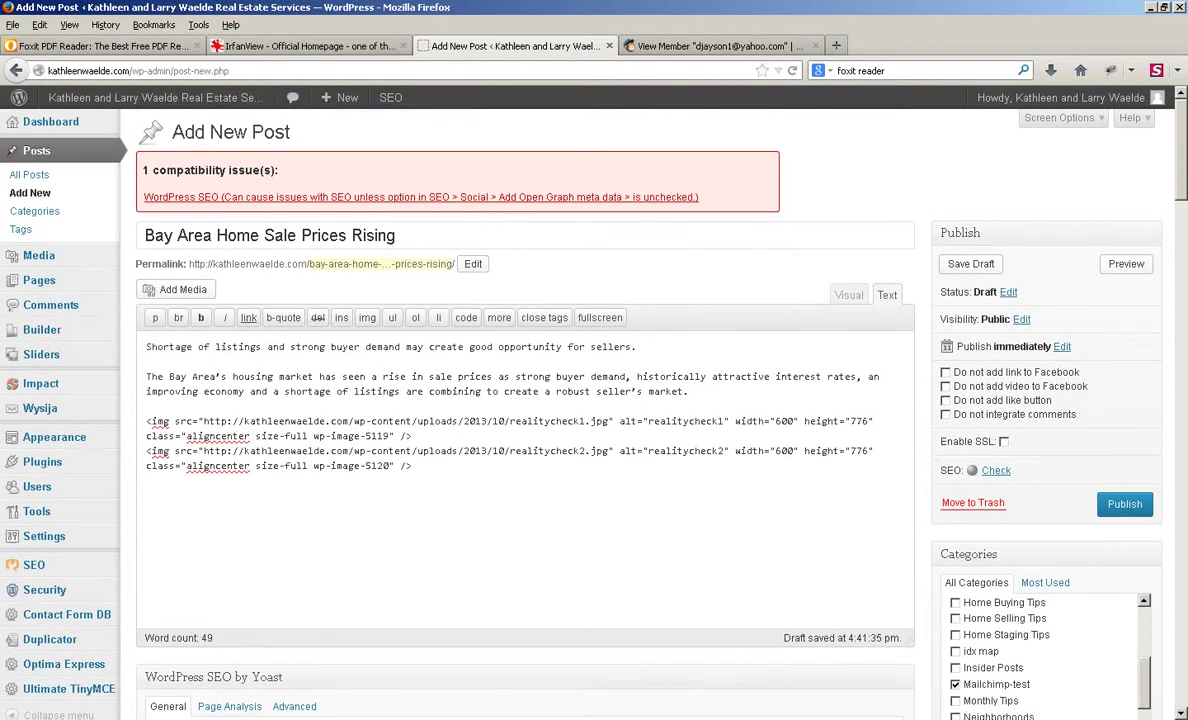
pyautogui.click(1124, 504)
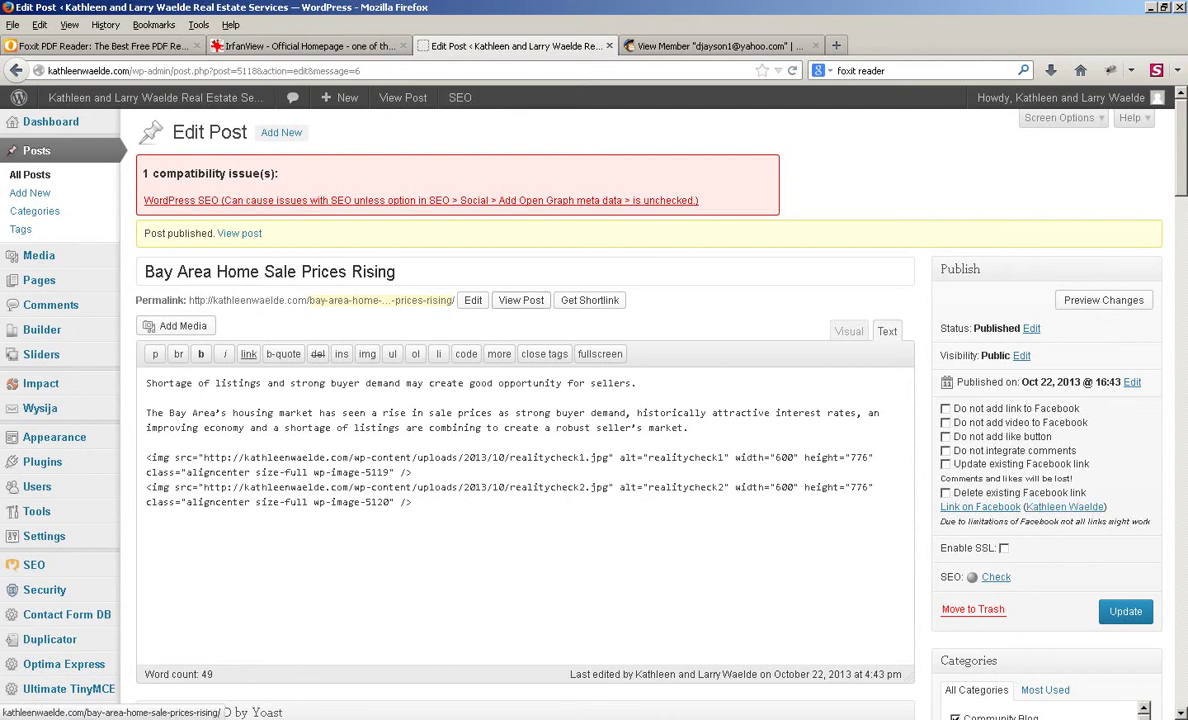
# - View the published post on the site and examine its intro text and both newsletter page images
pyautogui.click(521, 300)
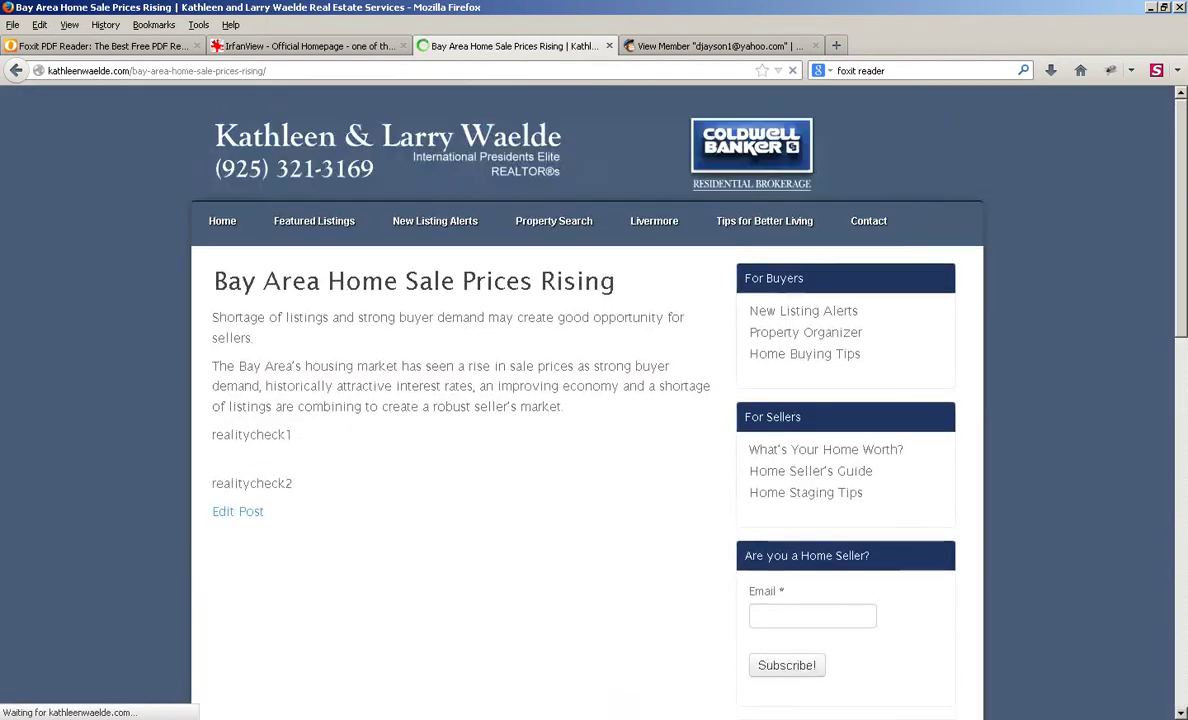
pyautogui.scroll(-4, 650, 400)
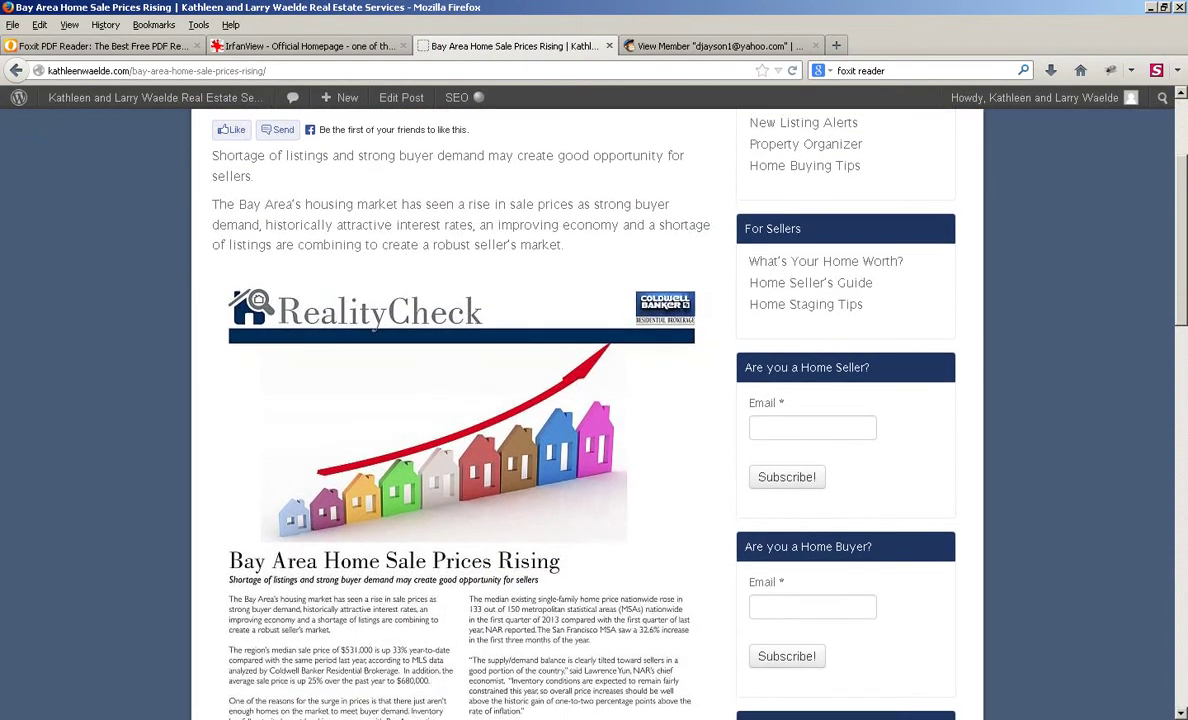
pyautogui.scroll(-5, 650, 400)
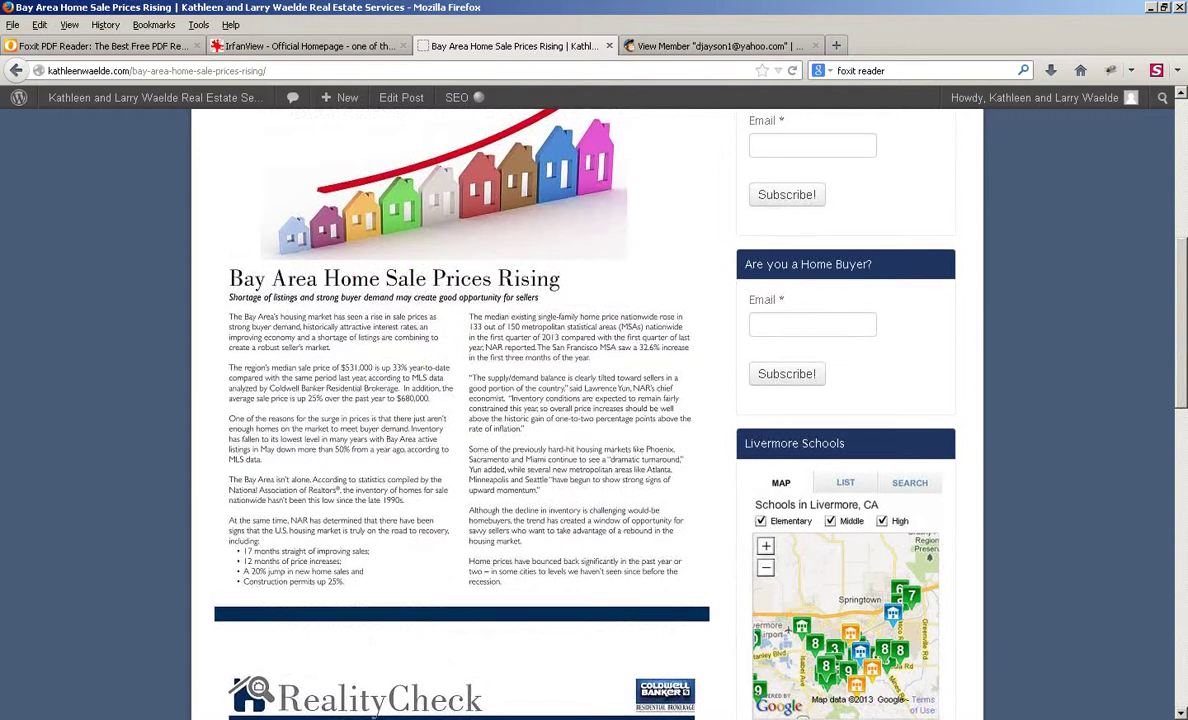
pyautogui.scroll(-10, 650, 400)
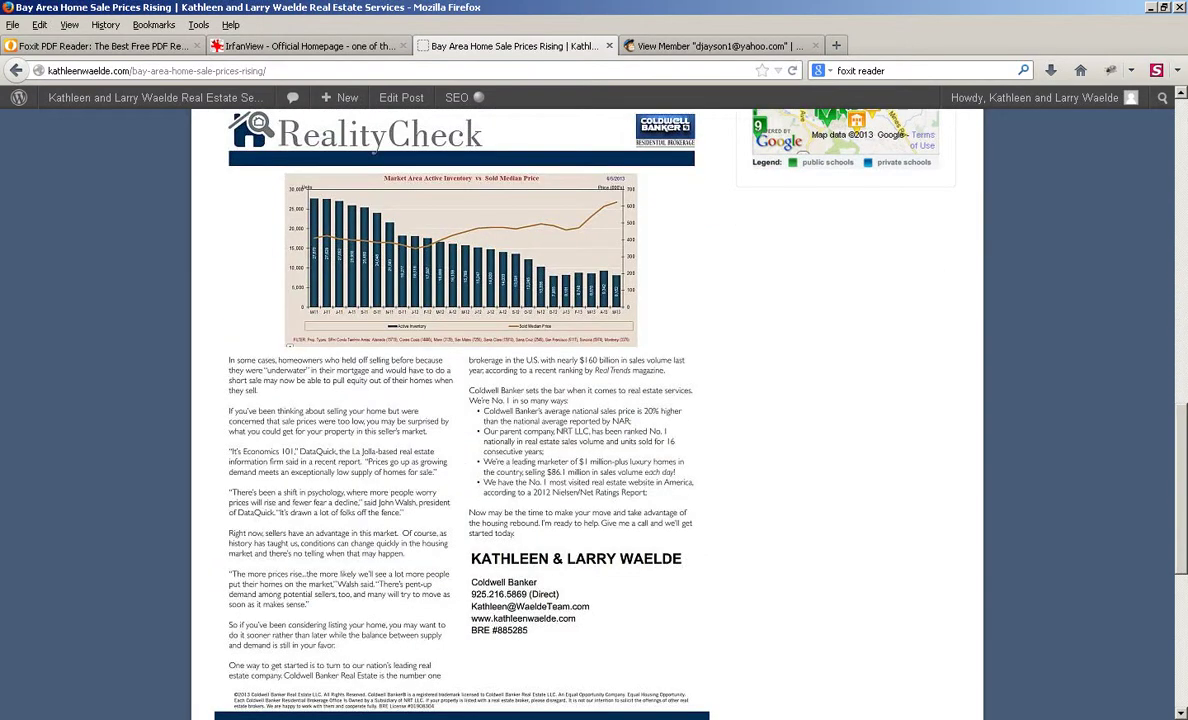
pyautogui.scroll(20, 650, 400)
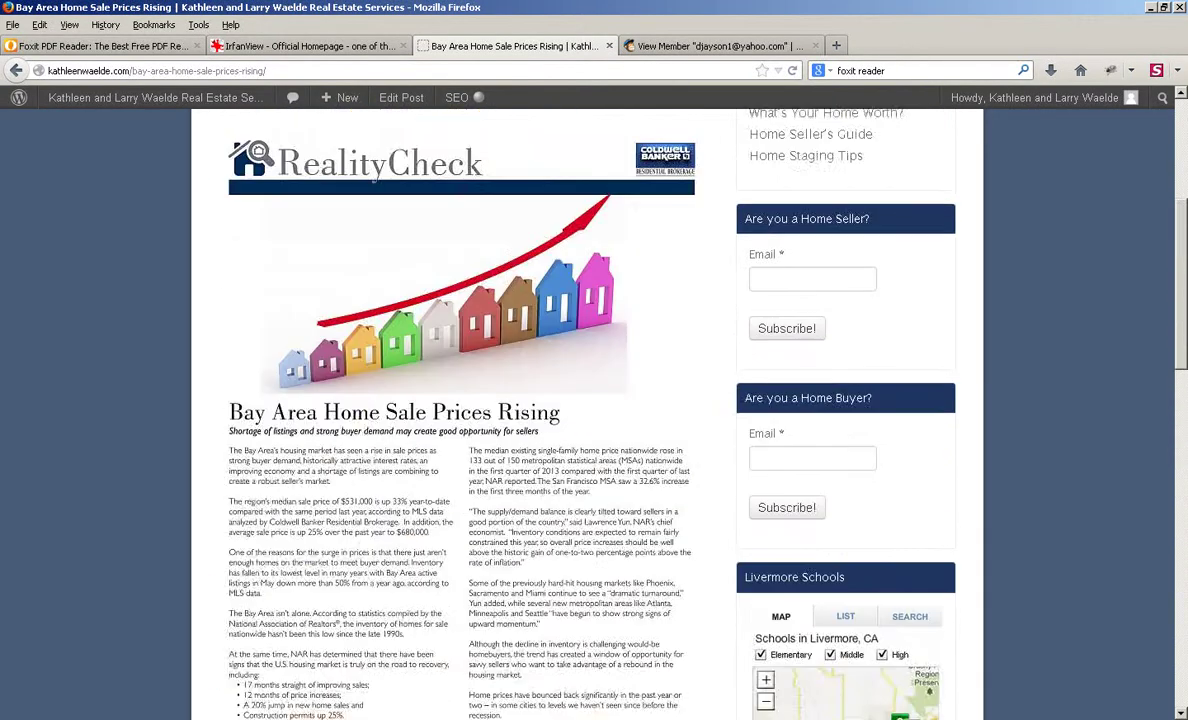
pyautogui.scroll(5, 650, 400)
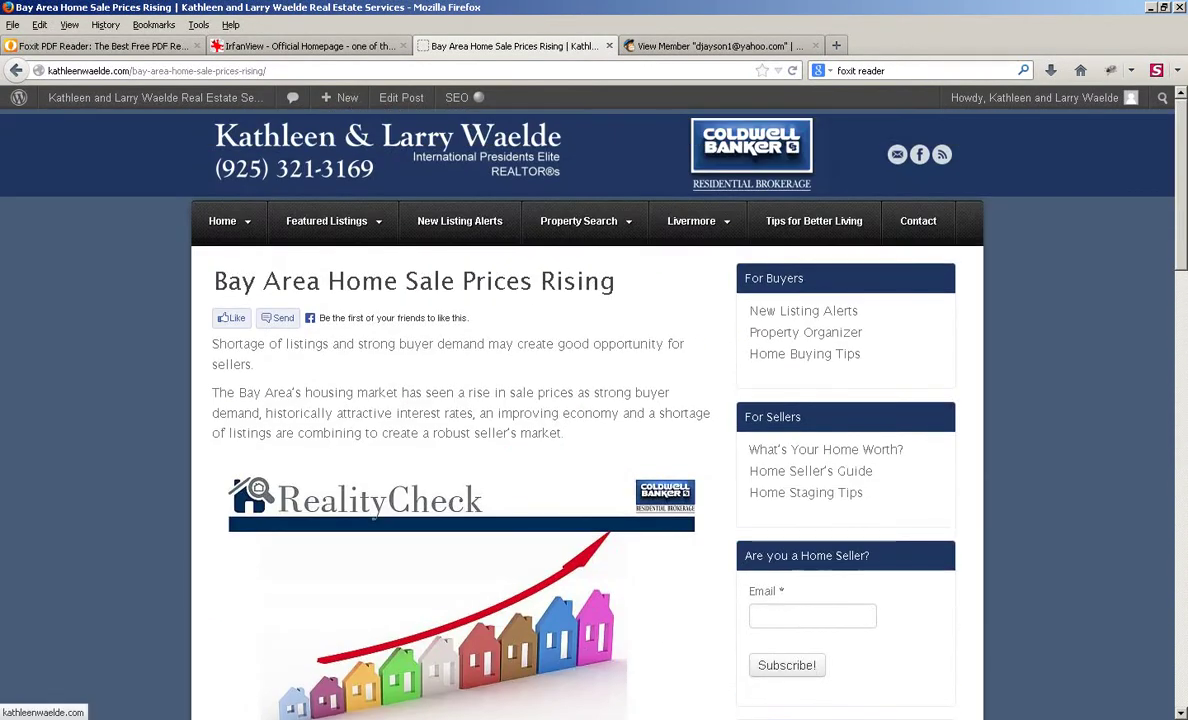
# - Open the site's Community Blog page and examine the new post's title, featured thumbnail and excerpt among the other entries
pyautogui.moveTo(222, 221)
pyautogui.moveTo(327, 221)
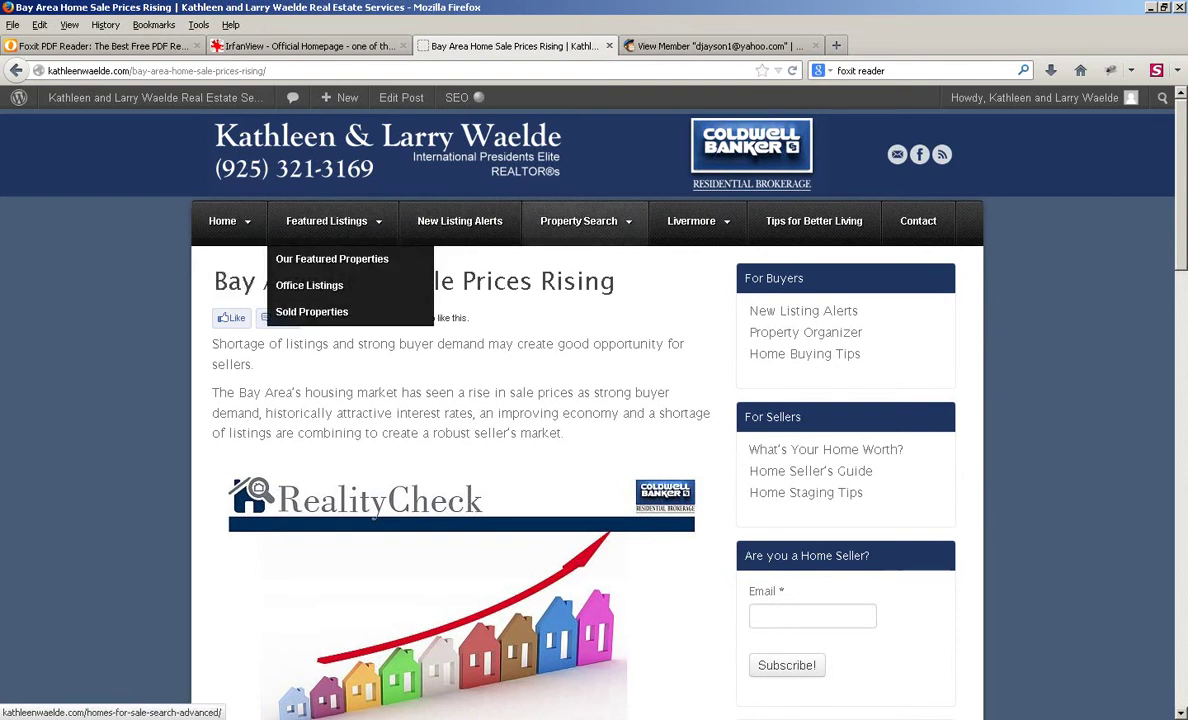
pyautogui.moveTo(691, 221)
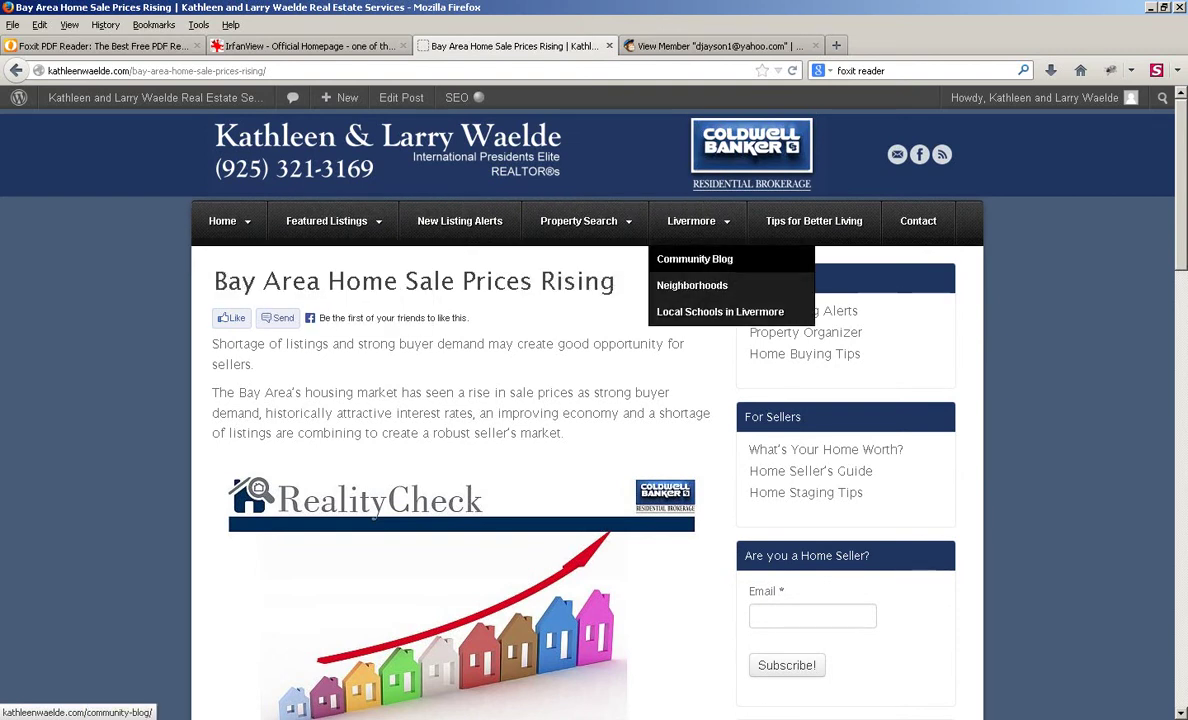
pyautogui.click(694, 259)
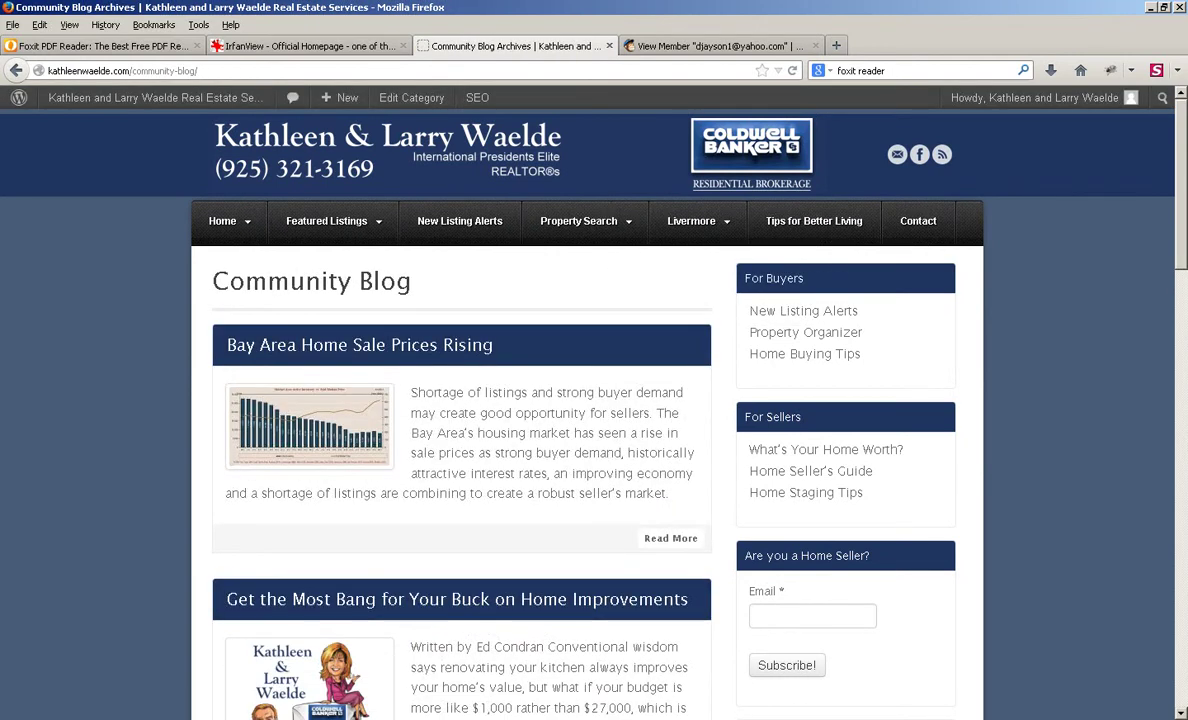
pyautogui.scroll(-2, 550, 380)
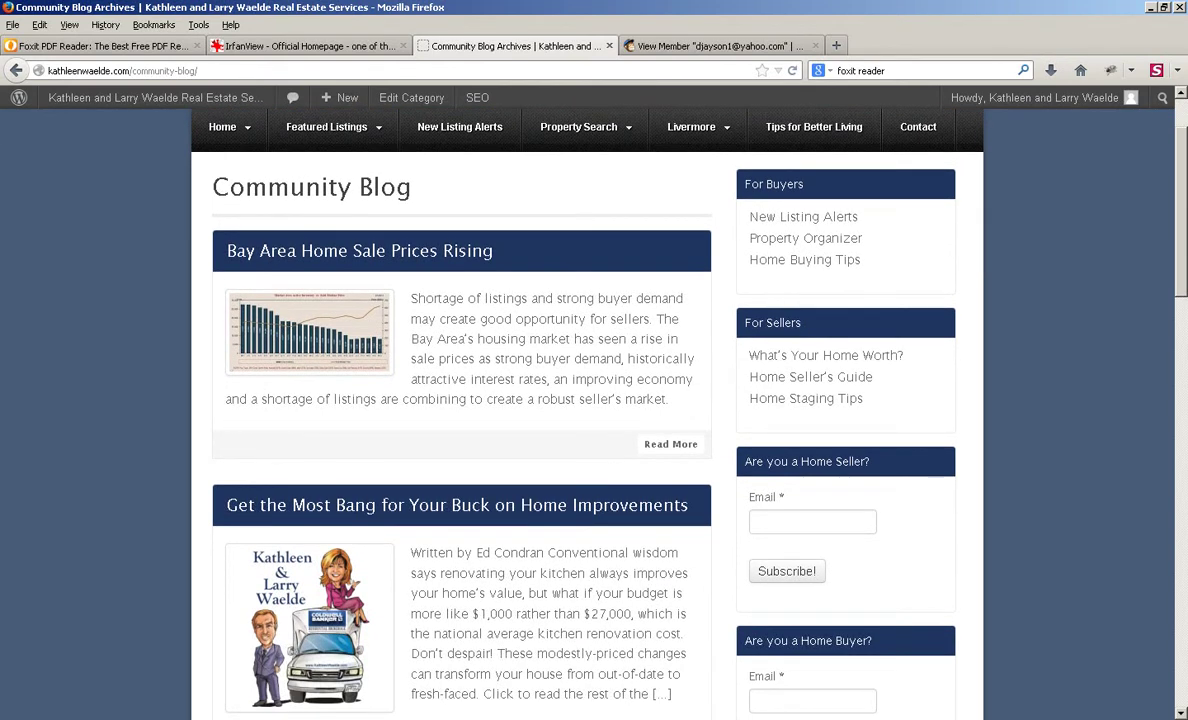
pyautogui.scroll(-10, 590, 400)
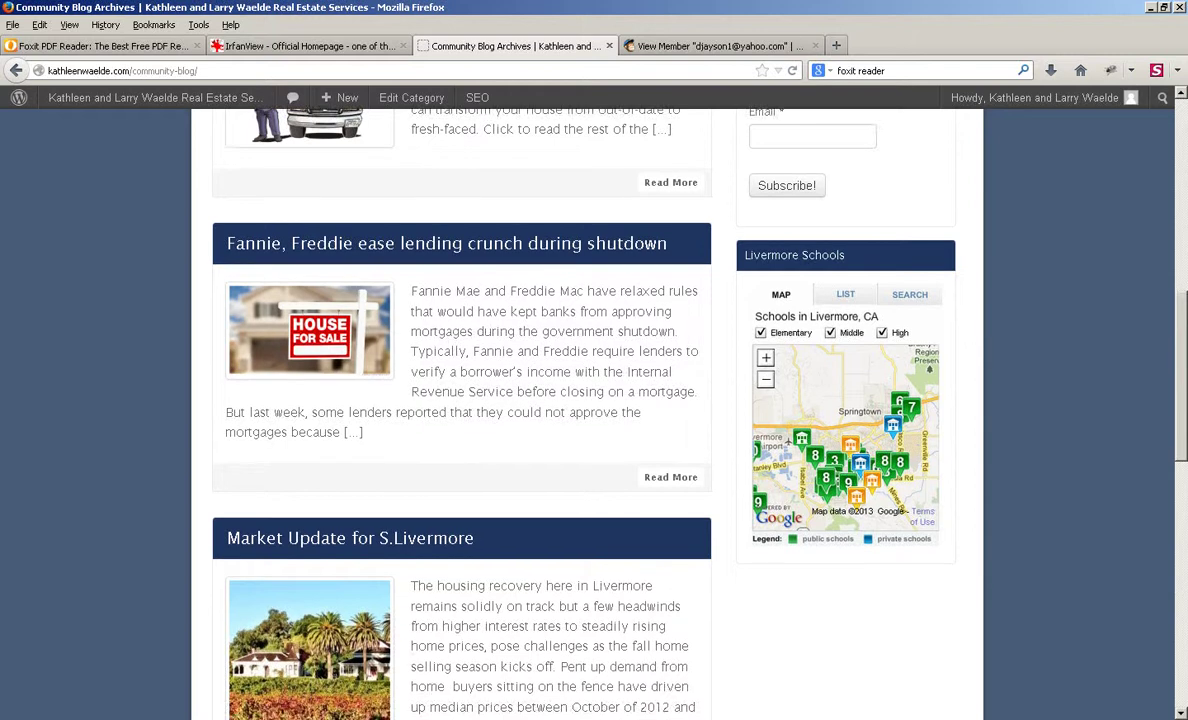
pyautogui.scroll(-7, 590, 400)
pyautogui.scroll(18, 590, 400)
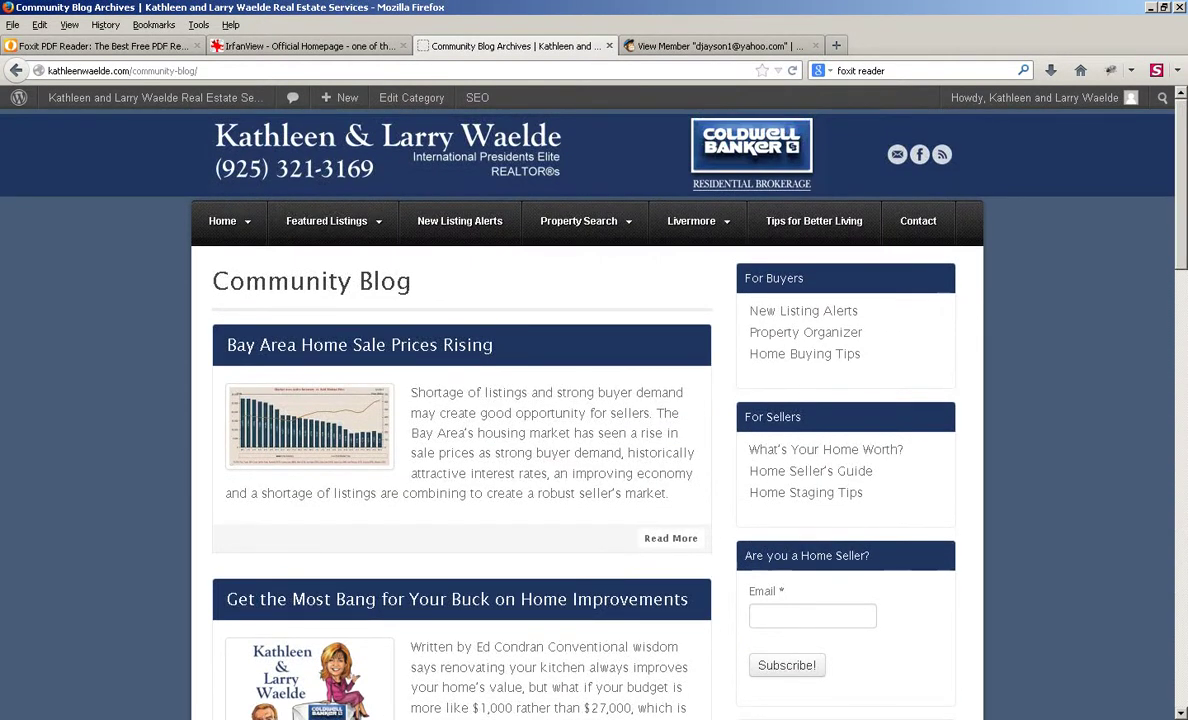
# - Open the full Bay Area Home Sale Prices Rising post from the Community Blog and examine its text and both newsletter pages
pyautogui.click(670, 538)
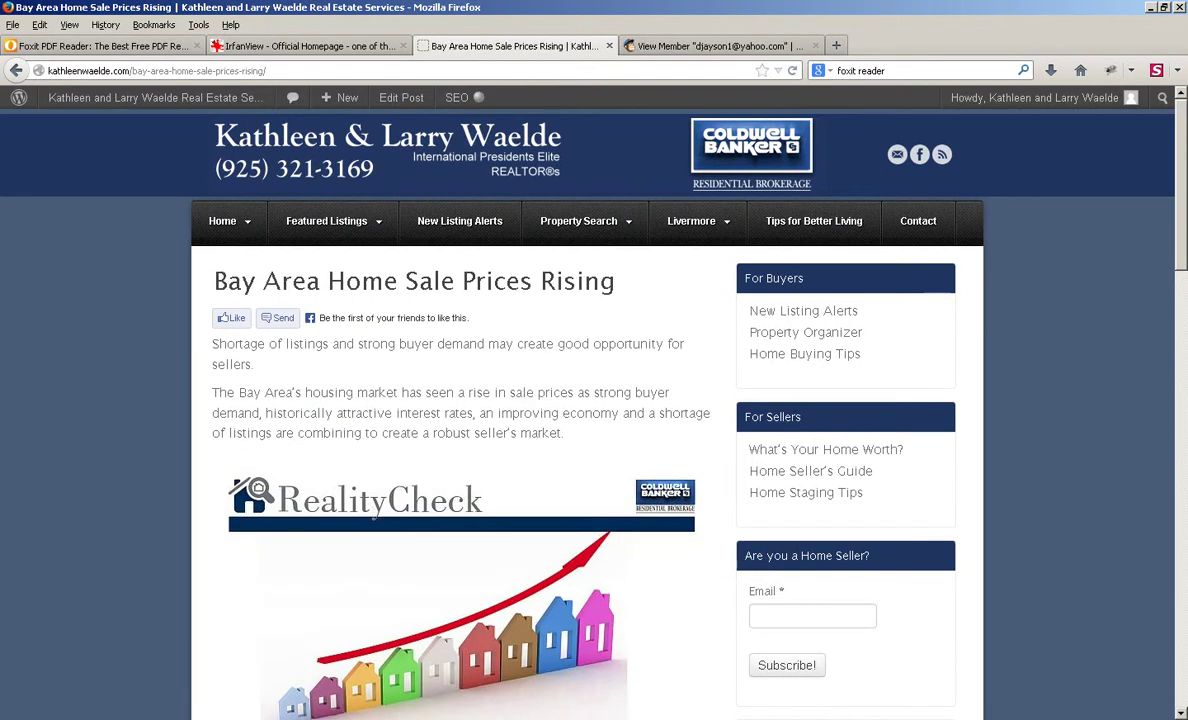
pyautogui.scroll(-15, 650, 400)
pyautogui.scroll(4, 650, 400)
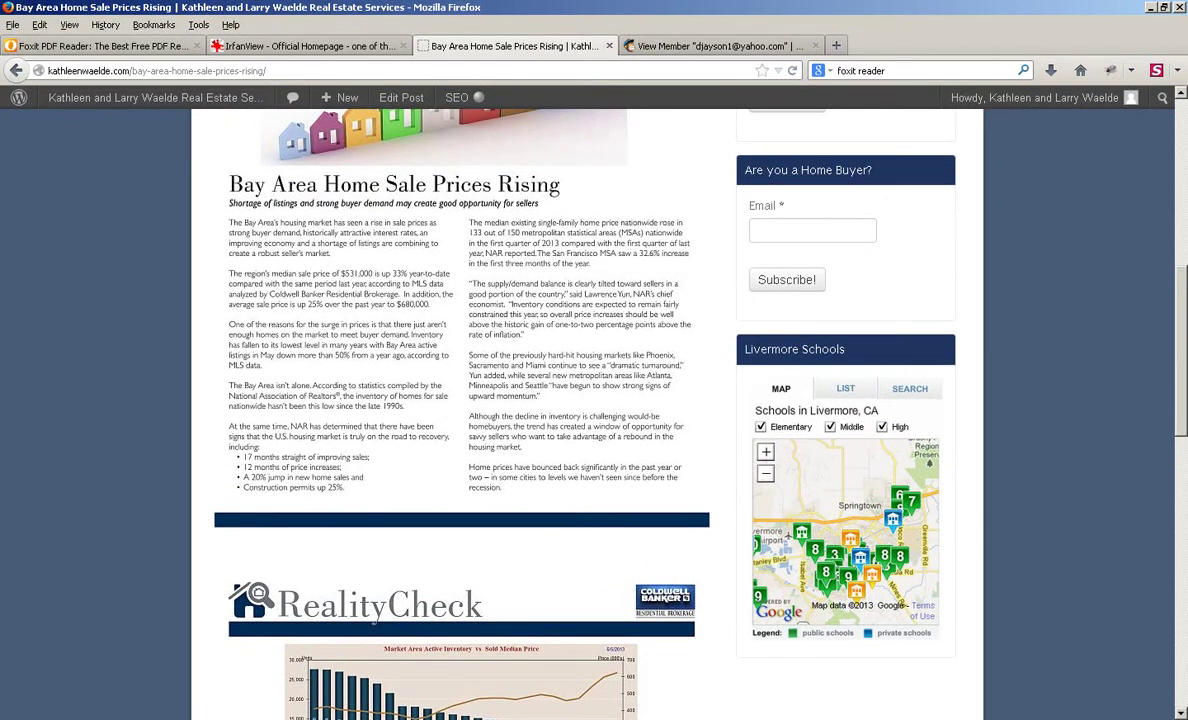
pyautogui.scroll(-10, 650, 400)
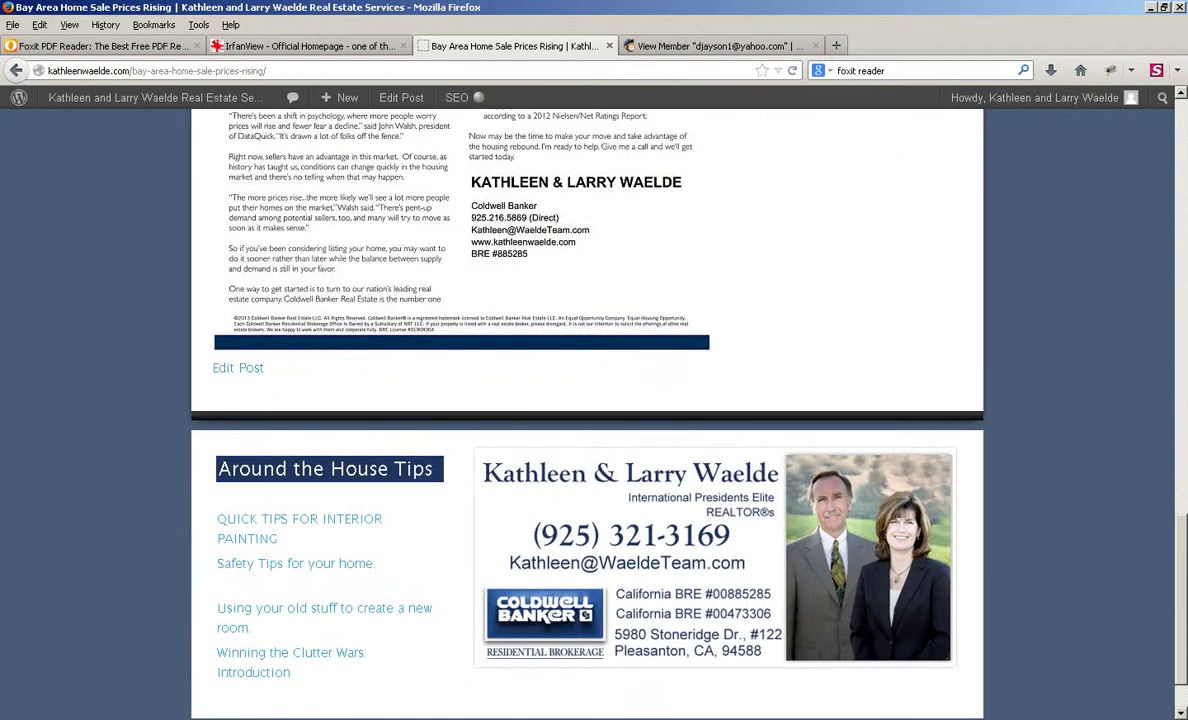
# - Open the post for editing, follow its Link on Facebook and examine the automatically shared entry on the client's timeline
pyautogui.click(237, 367)
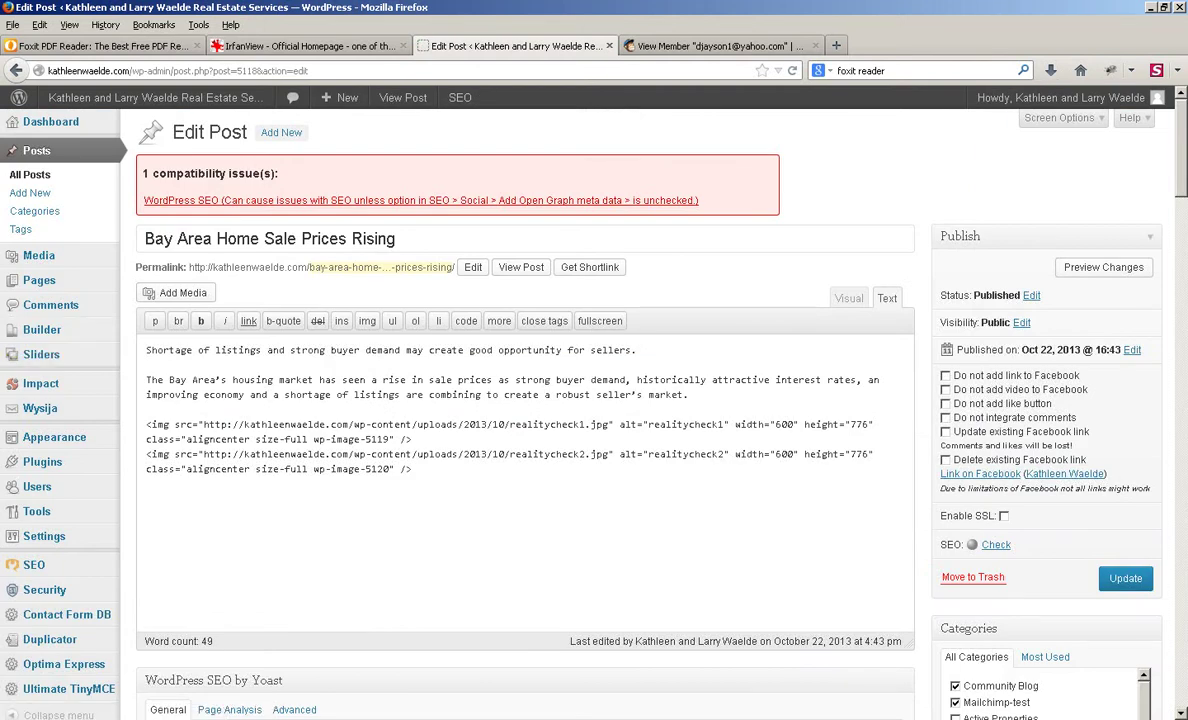
pyautogui.click(982, 473)
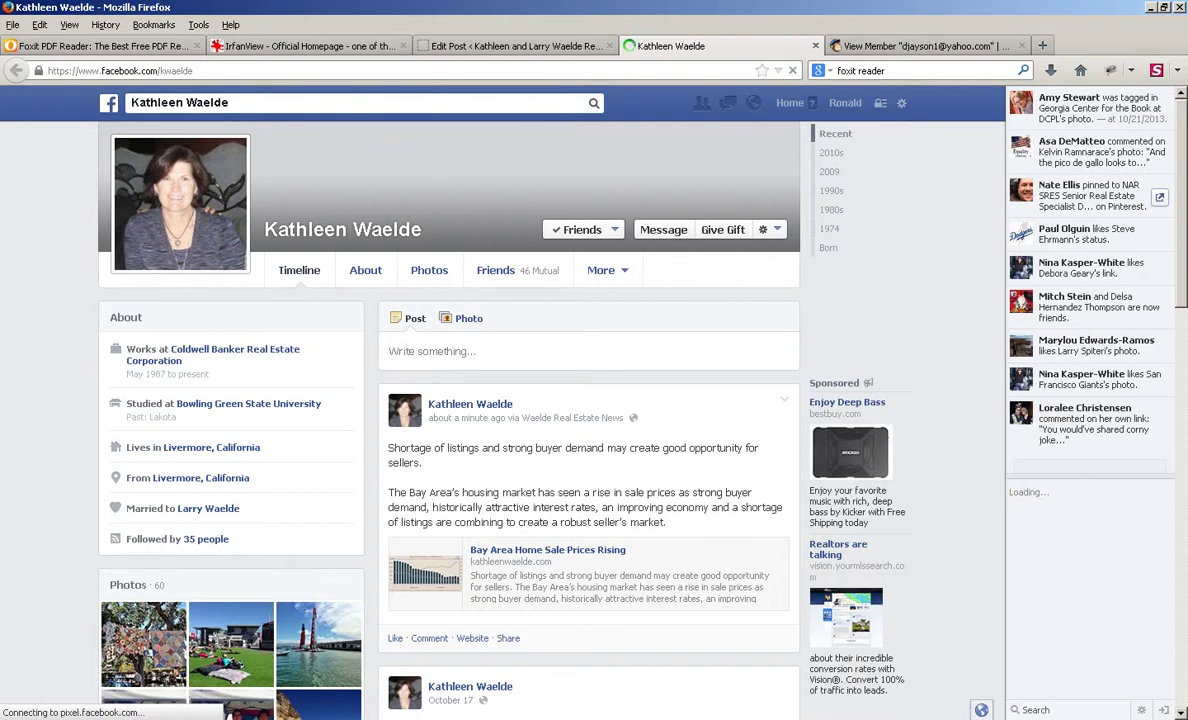
pyautogui.scroll(-3, 450, 420)
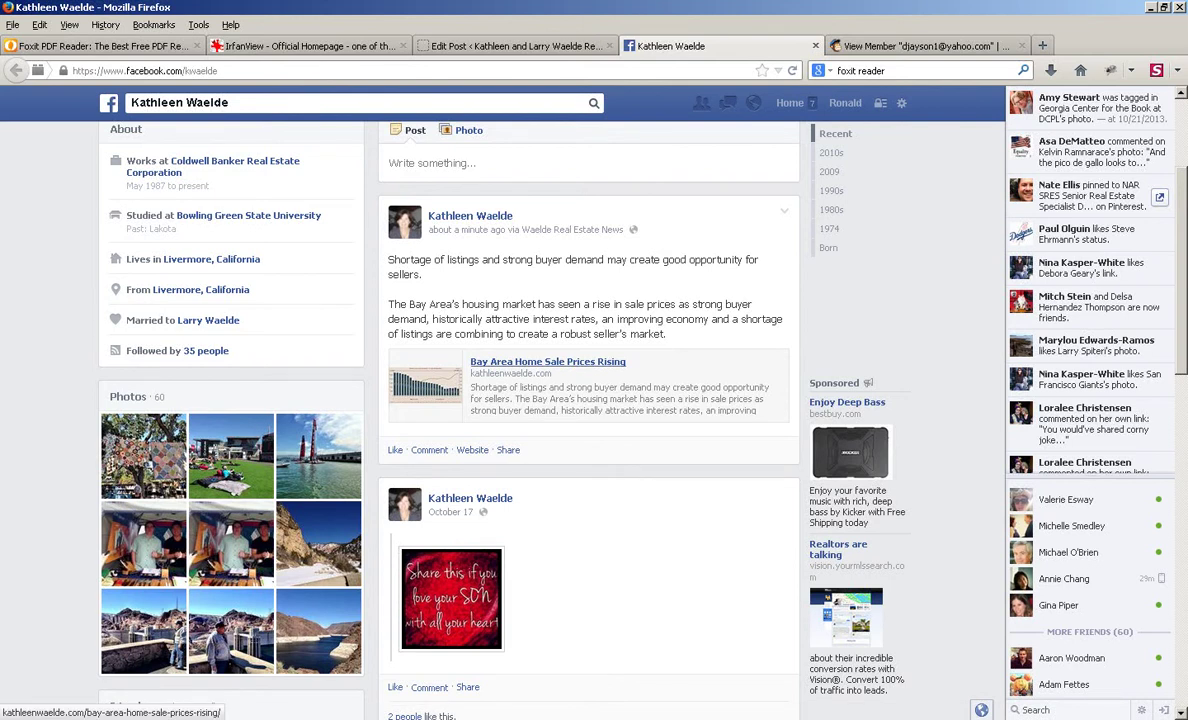
# - Follow the Bay Area Home Sale Prices Rising link in the Facebook entry and check the article on the website
pyautogui.click(548, 362)
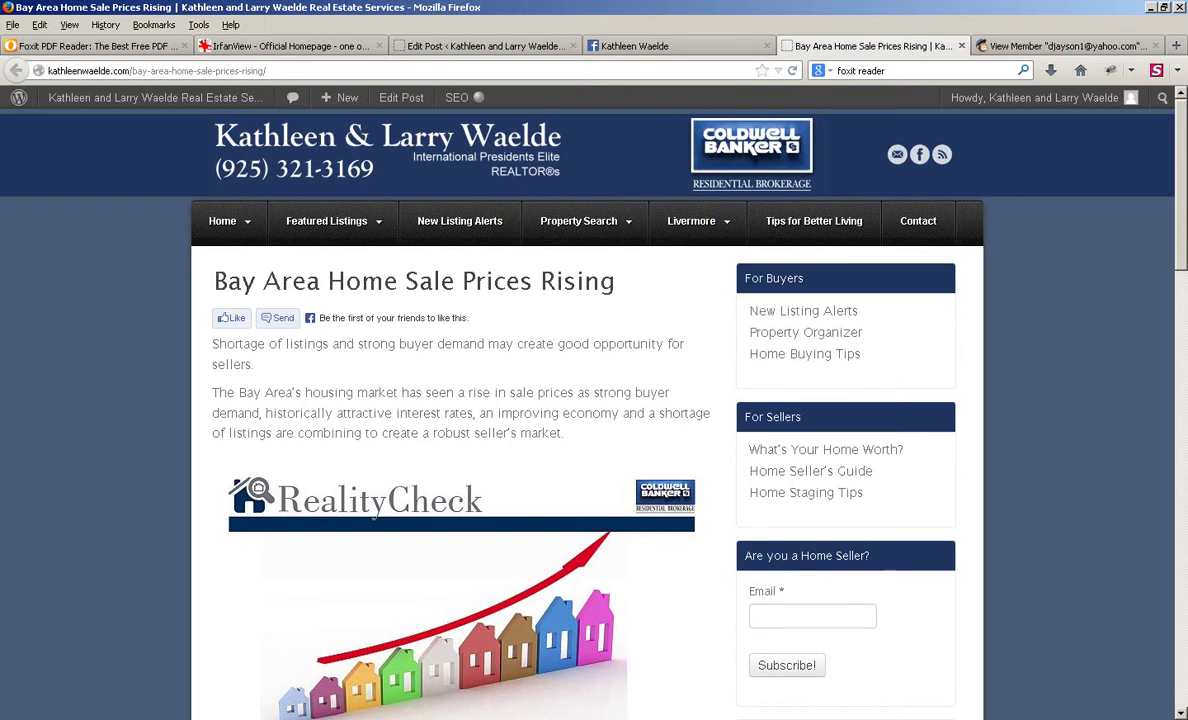
pyautogui.scroll(-3, 374, 516)
pyautogui.scroll(3, 374, 516)
pyautogui.scroll(-3, 594, 400)
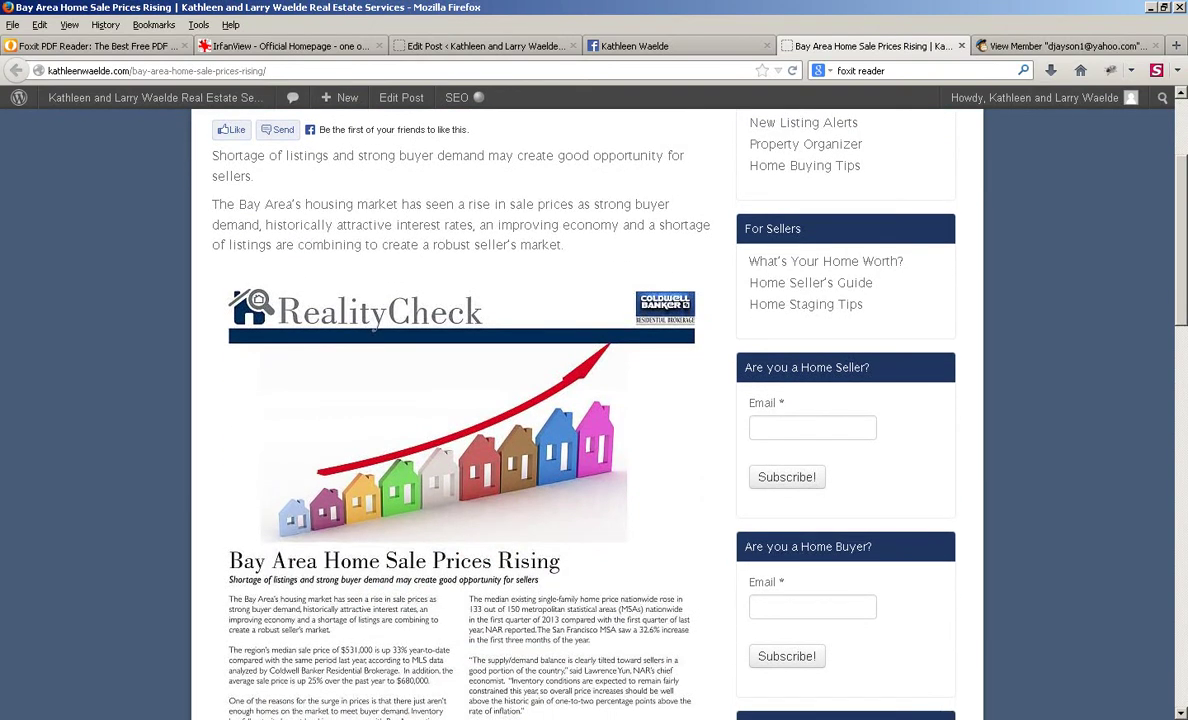
pyautogui.scroll(3, 594, 400)
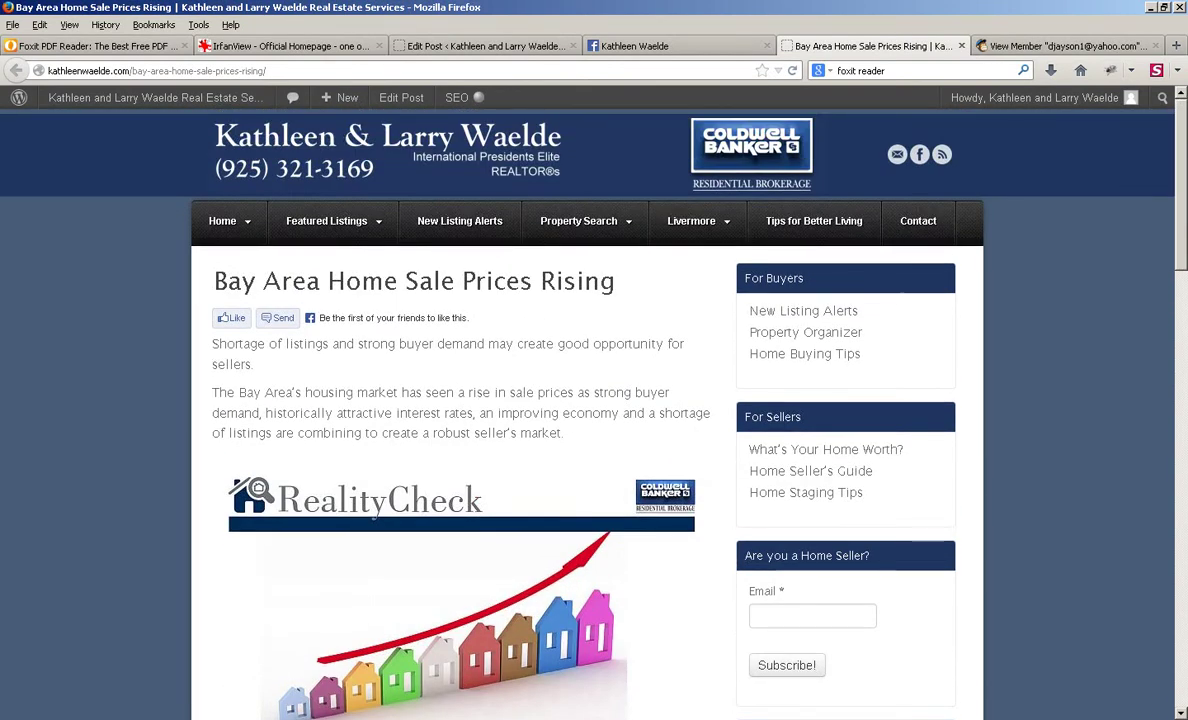
# - Check the MailChimp campaign list, switch to Gmail and open the Bay Area Home Sale Prices Rising email from Promotions with its images displayed
pyautogui.hotkey('ctrl', 'Tab')
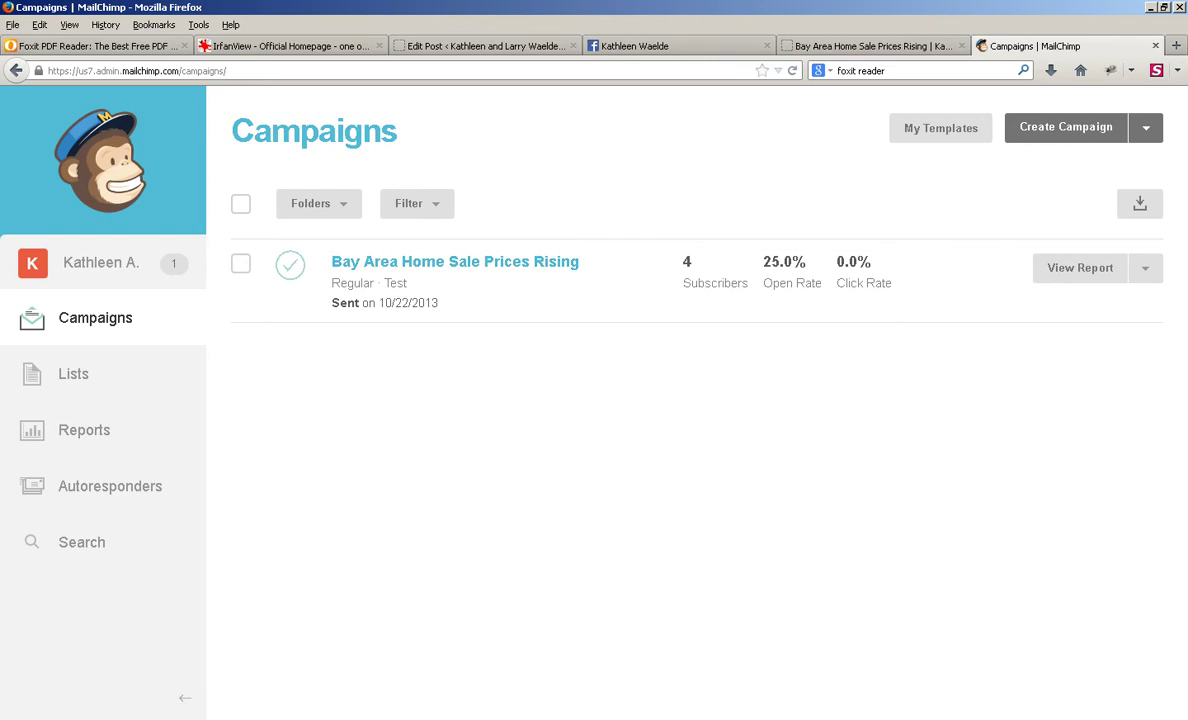
pyautogui.hotkey('alt', 'Tab')
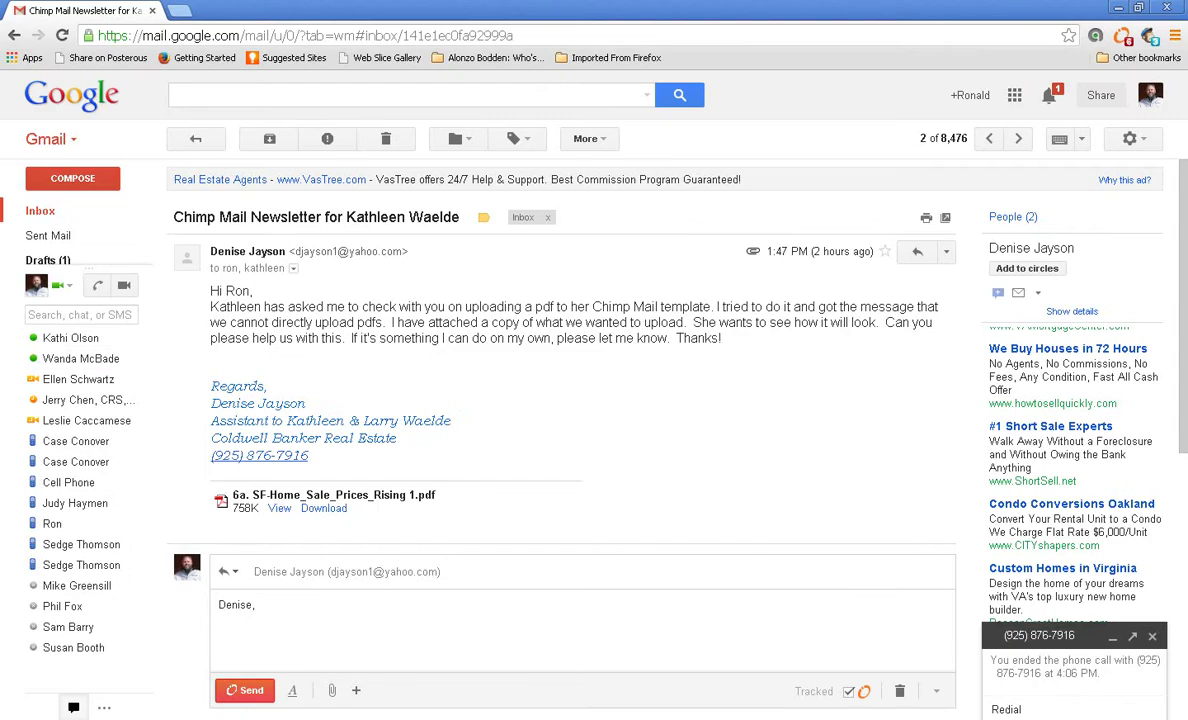
pyautogui.click(40, 211)
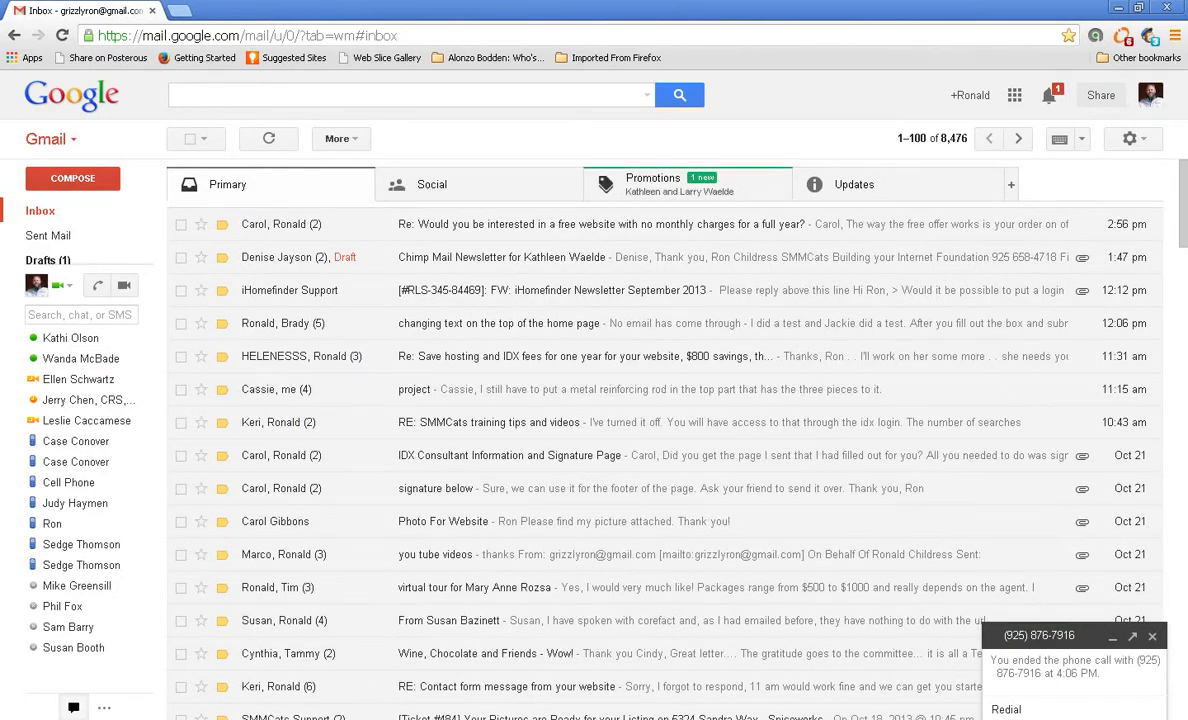
pyautogui.click(652, 184)
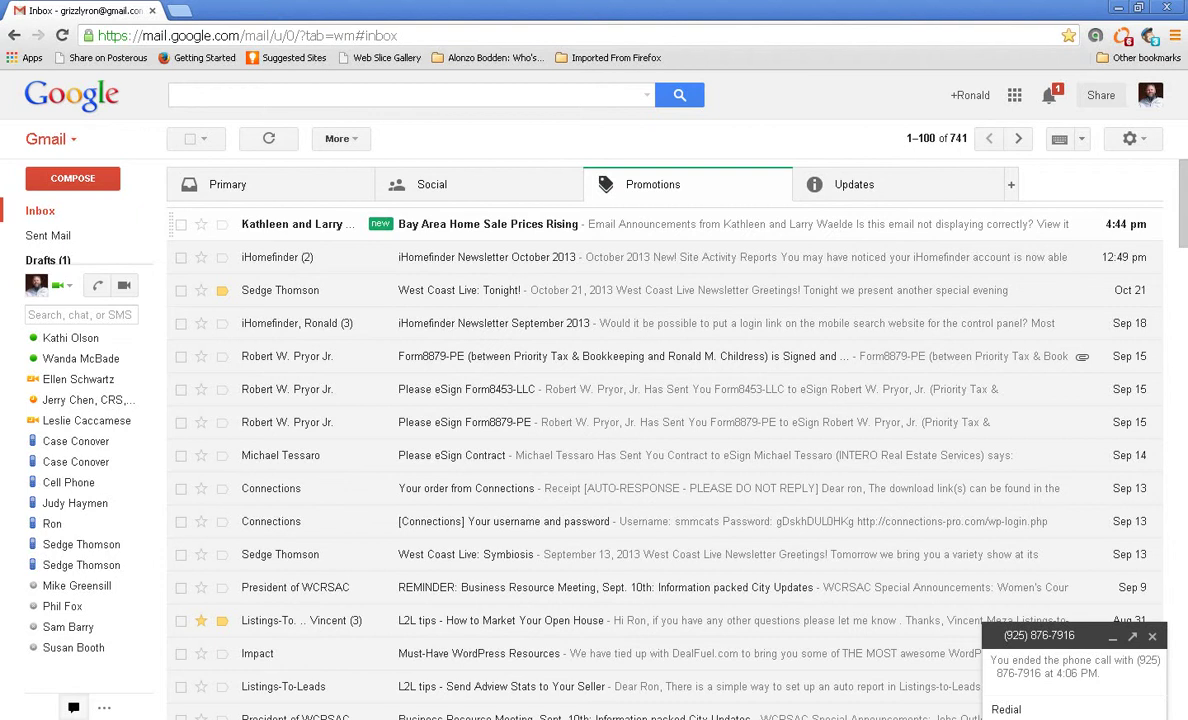
pyautogui.click(487, 224)
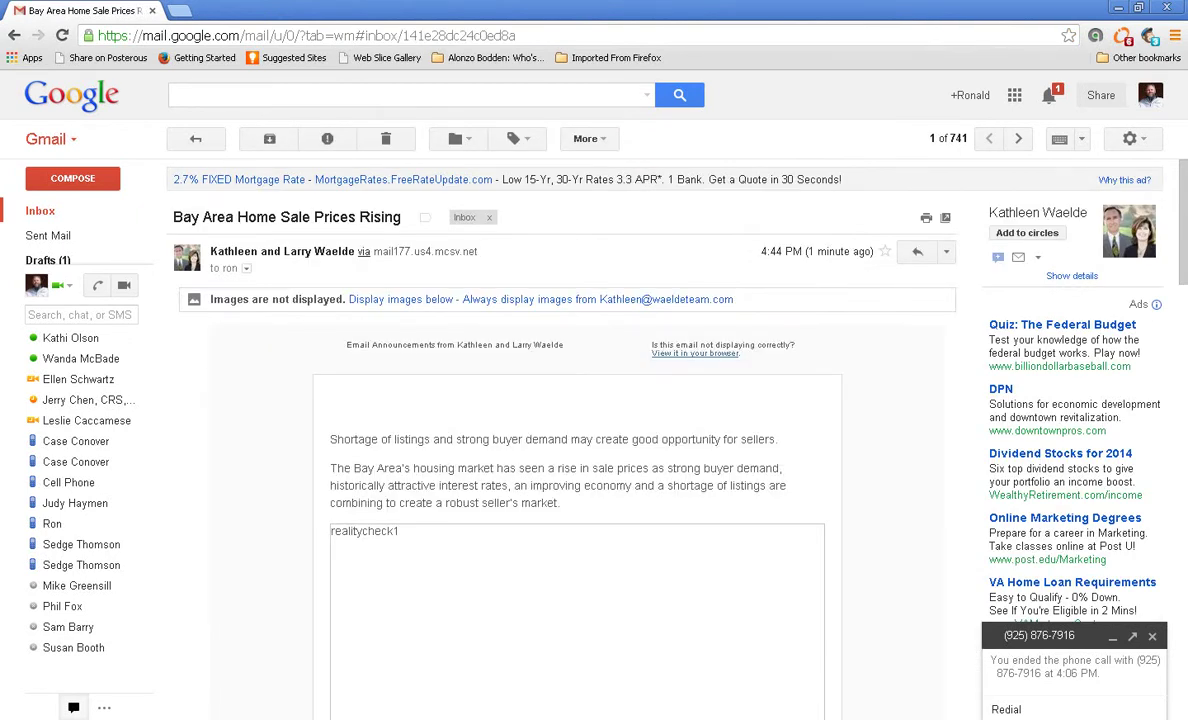
pyautogui.click(400, 299)
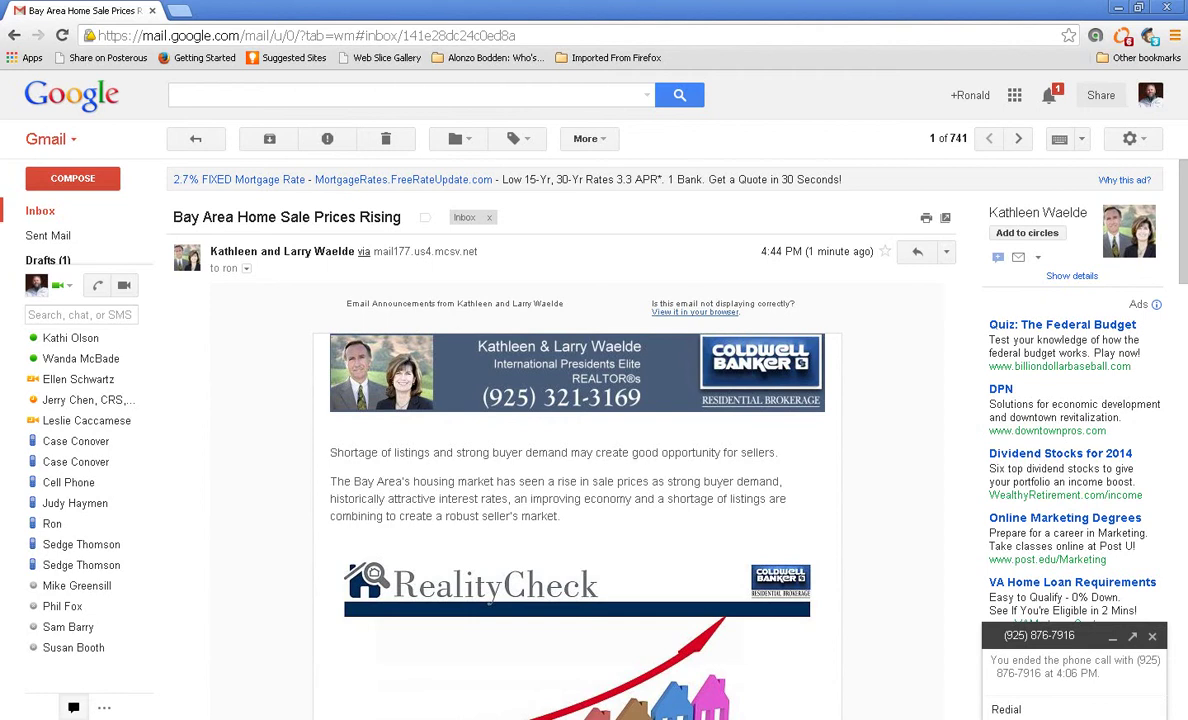
# - Examine the newsletter email from header to footer, including the intro text, both RealityCheck pages and the inventory chart
pyautogui.scroll(-3, 577, 440)
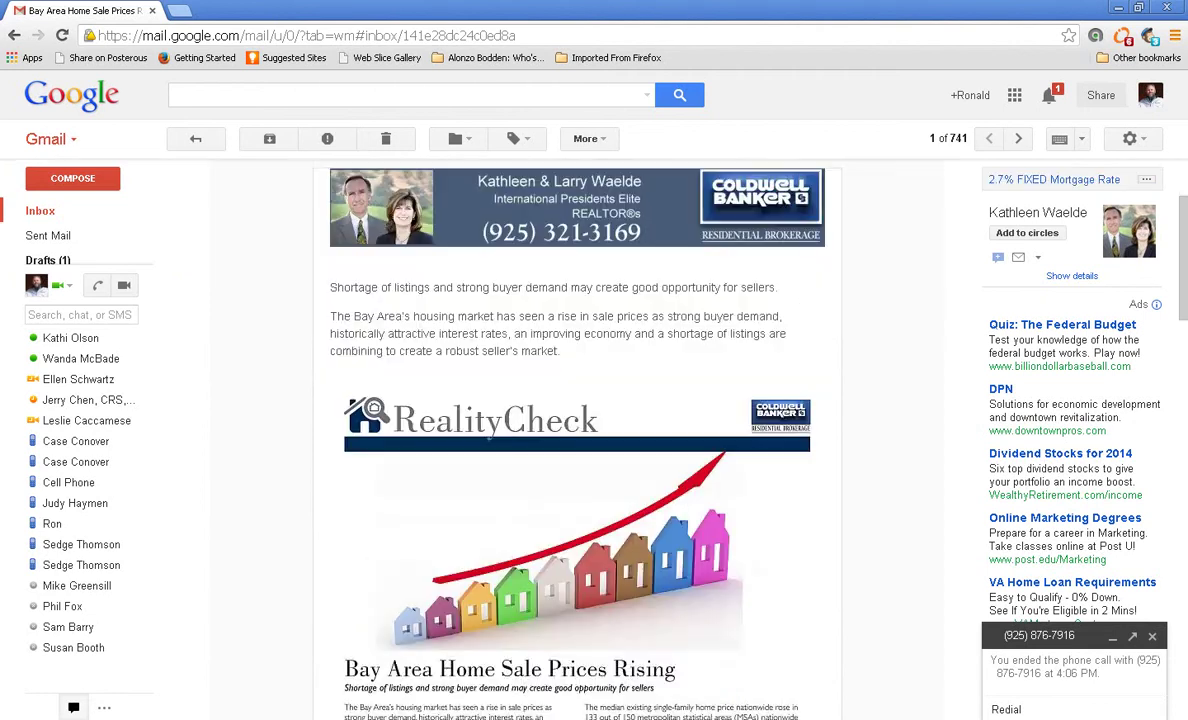
pyautogui.scroll(-10, 577, 440)
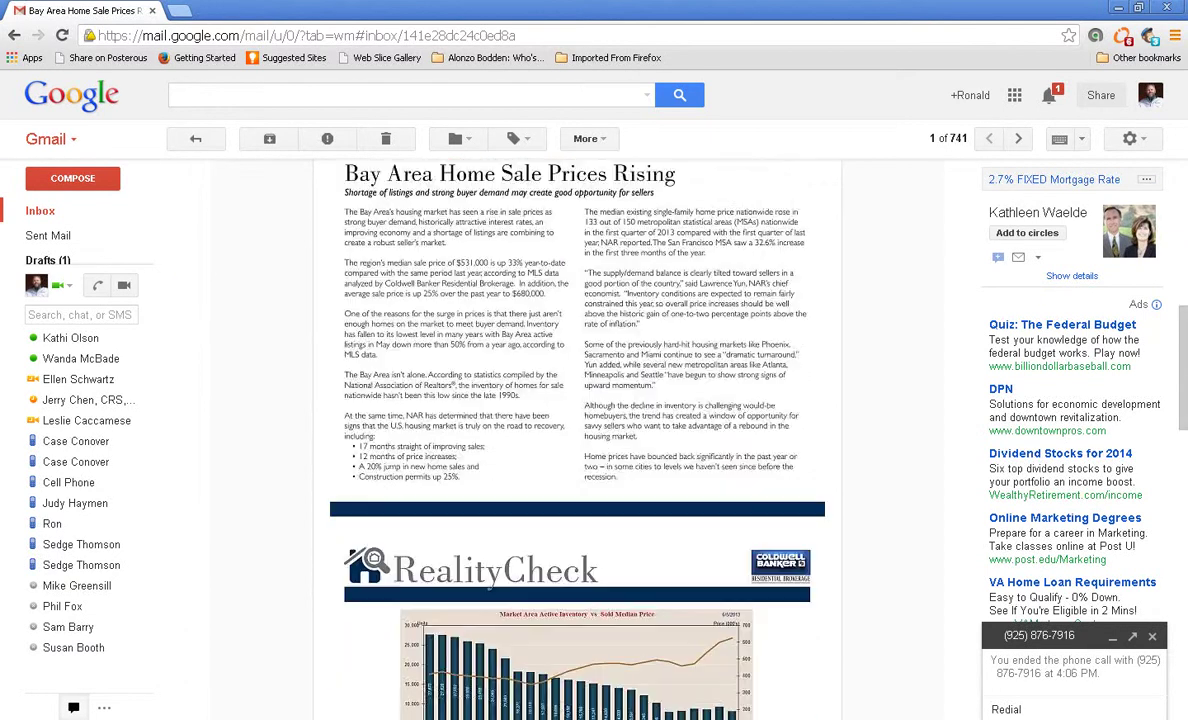
pyautogui.scroll(-12, 577, 440)
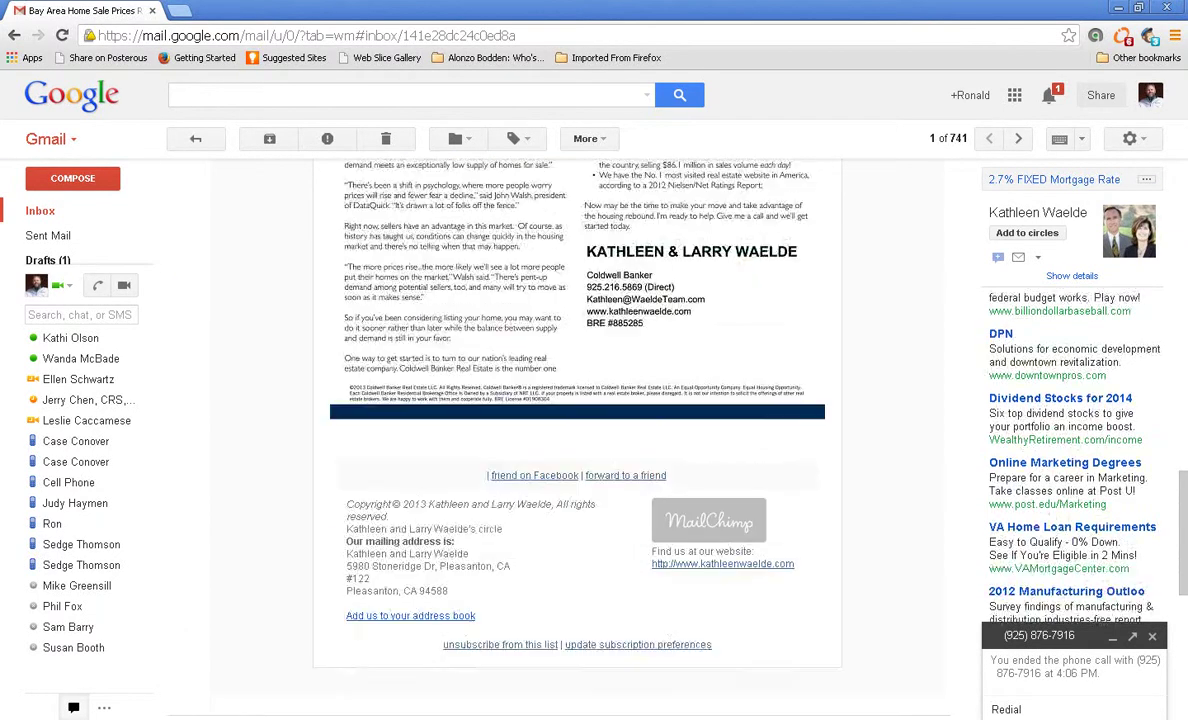
pyautogui.scroll(3, 577, 440)
pyautogui.scroll(1, 577, 440)
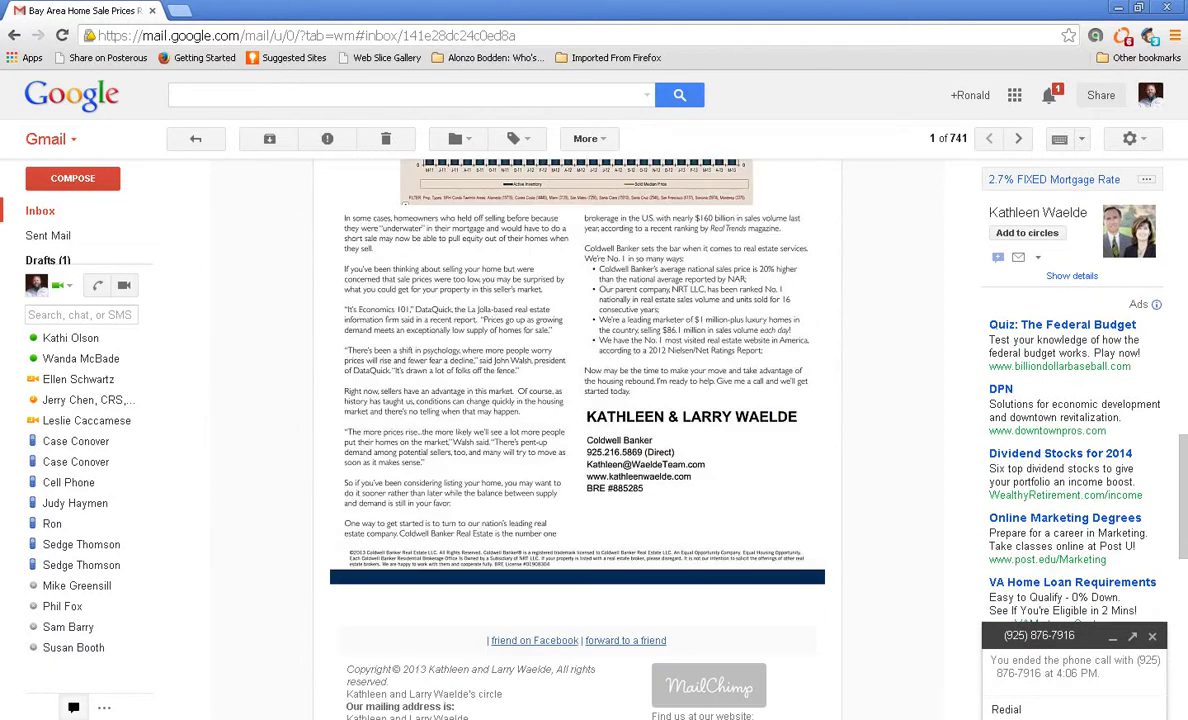
pyautogui.scroll(8, 577, 440)
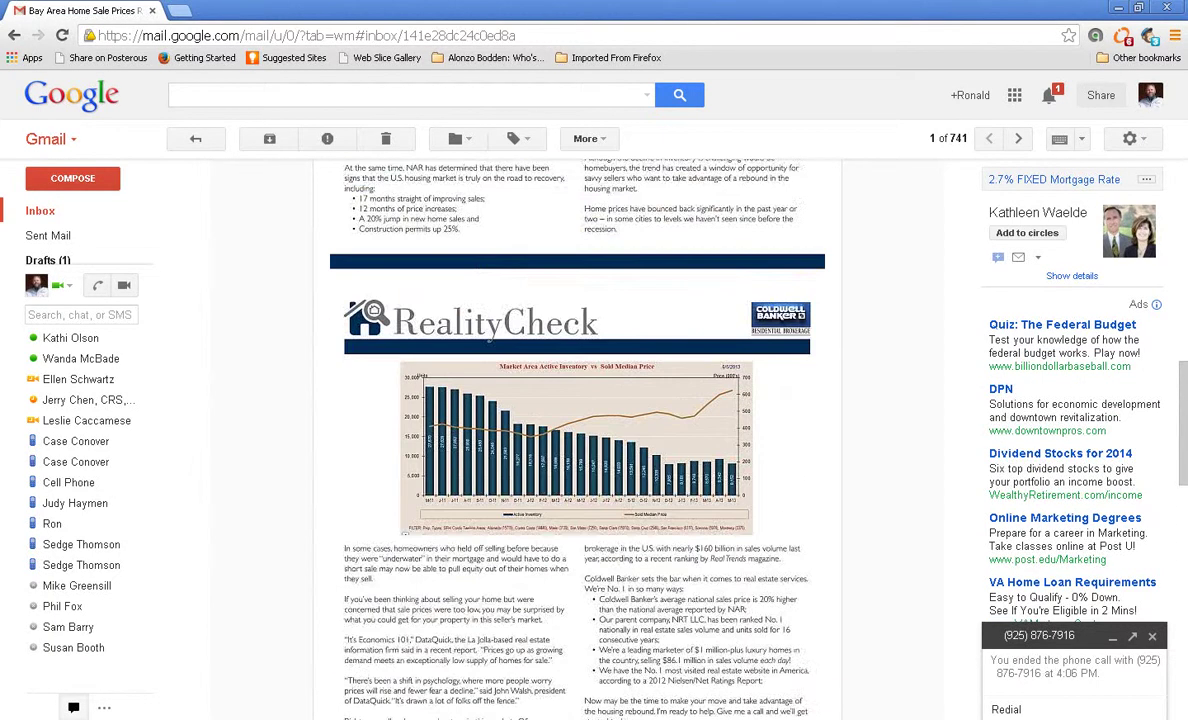
pyautogui.scroll(10, 577, 440)
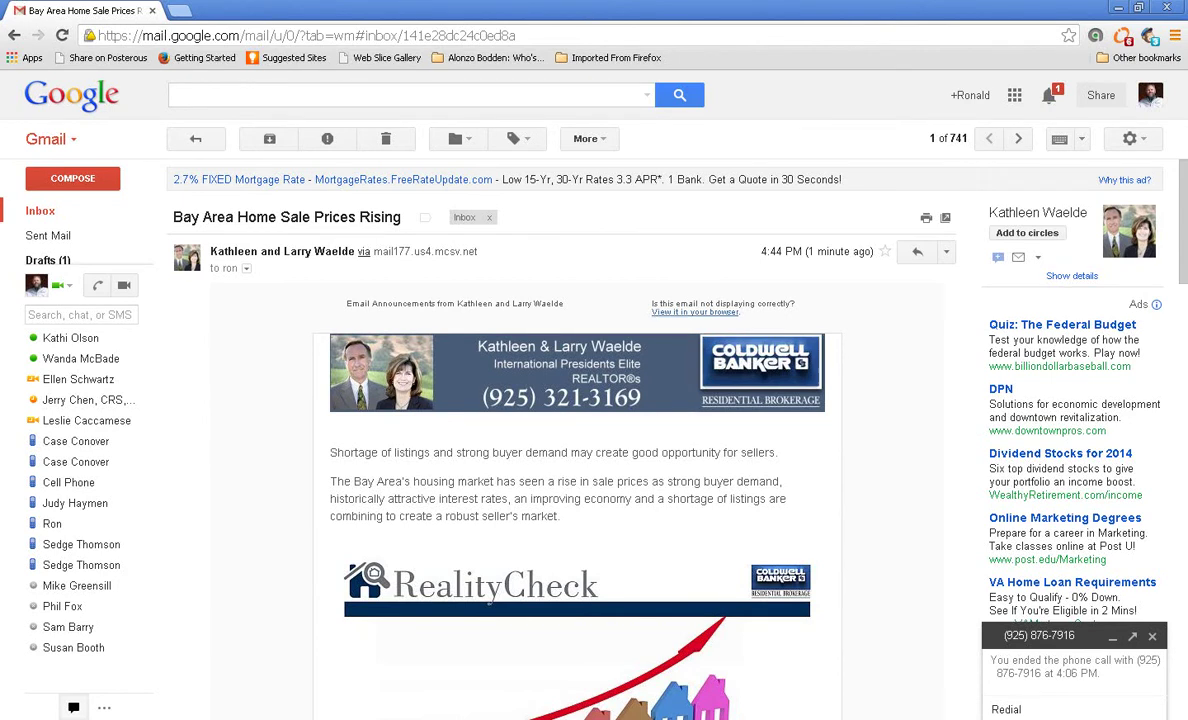
pyautogui.scroll(-3, 577, 440)
pyautogui.scroll(-8, 577, 440)
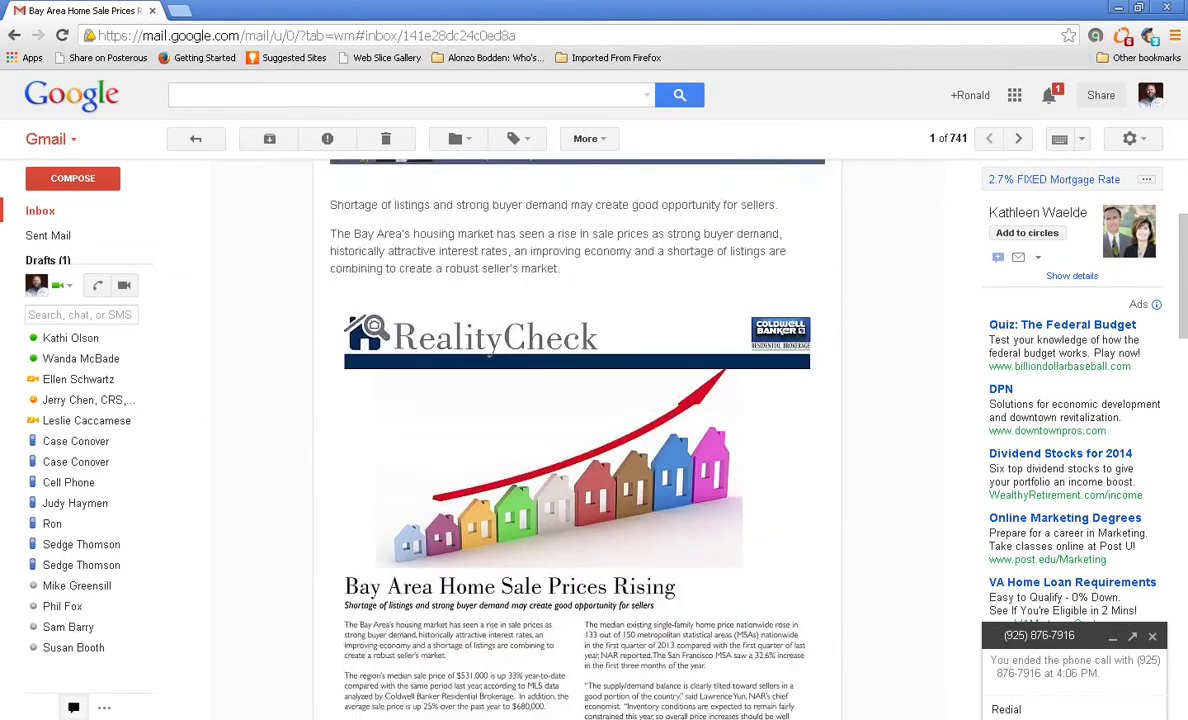
pyautogui.scroll(-3, 577, 440)
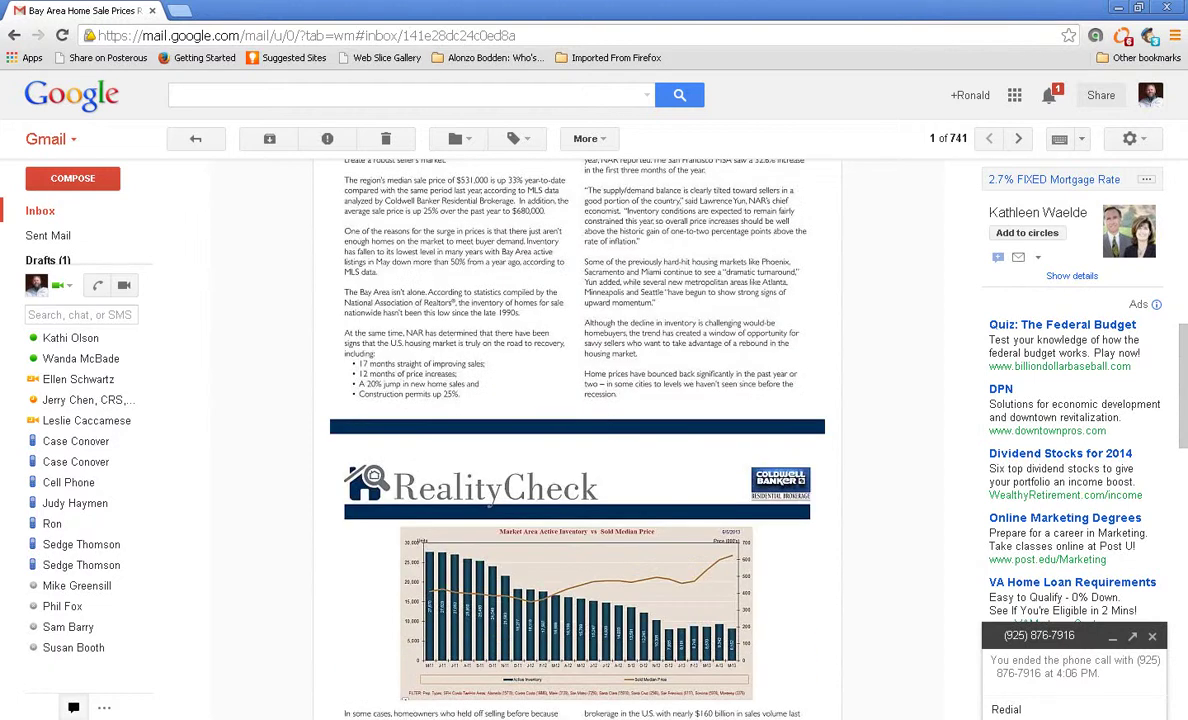
# - Switch to MailChimp and examine the Bay Area Home Sale Prices Rising campaign report, including its overview and Opened subscriber list
pyautogui.click(40, 211)
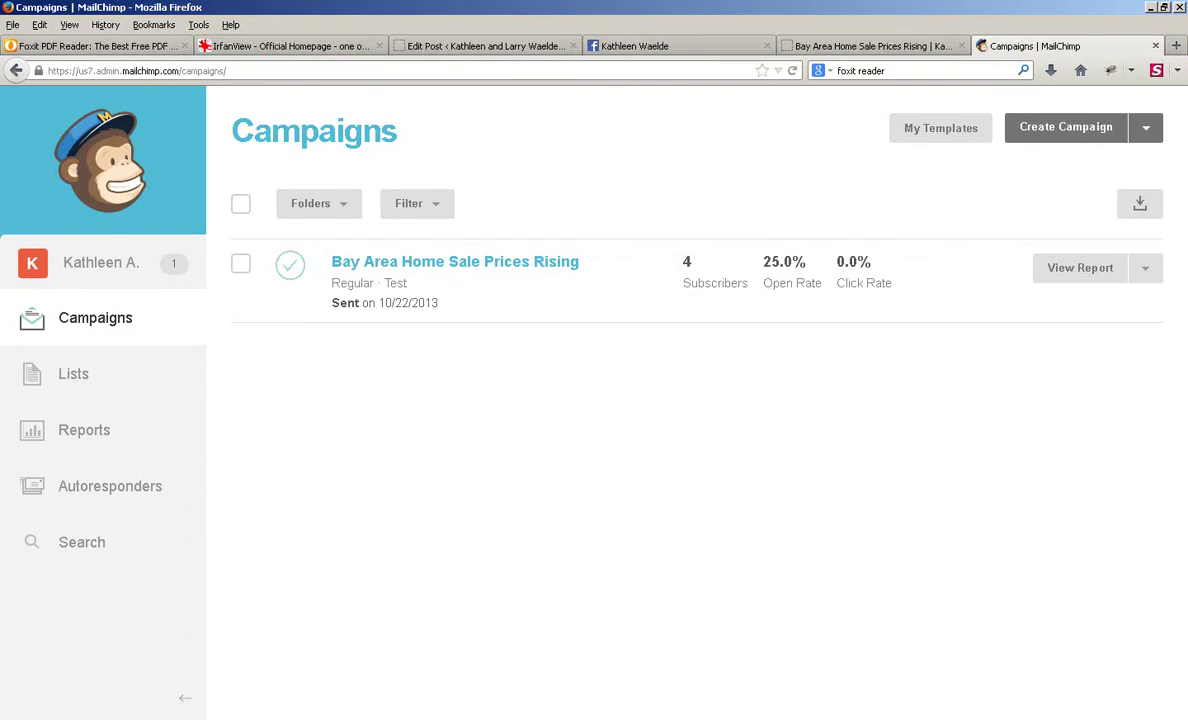
pyautogui.click(1080, 268)
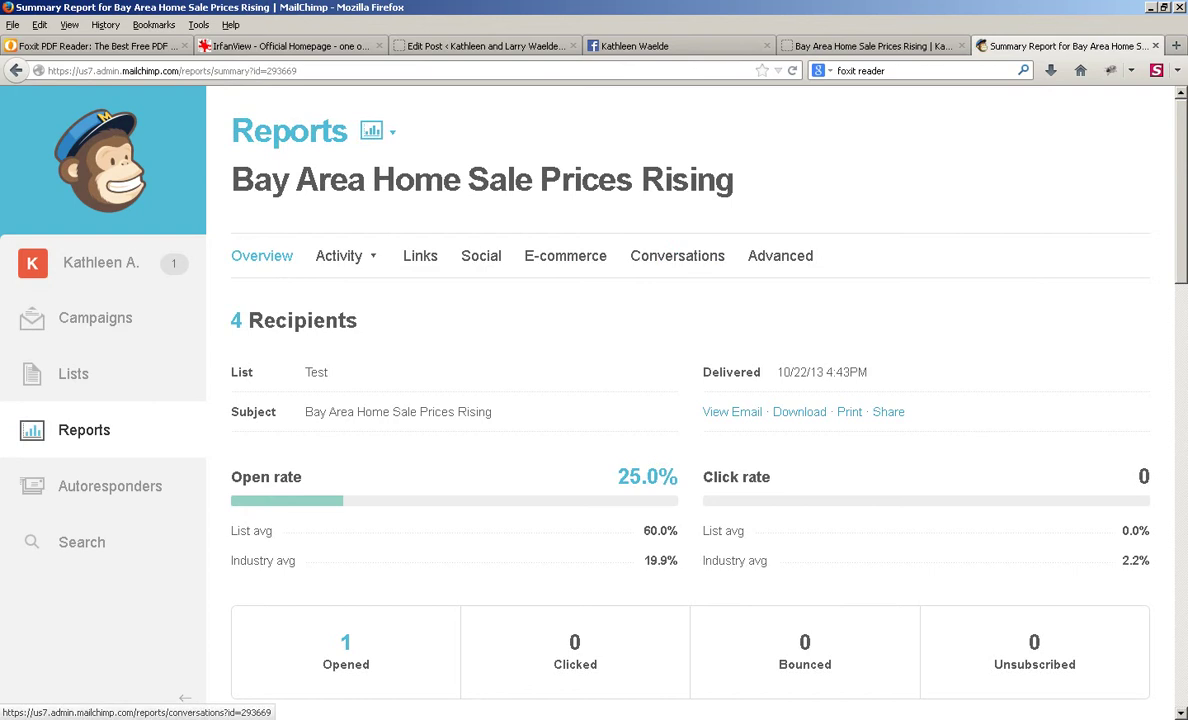
pyautogui.scroll(-3, 690, 400)
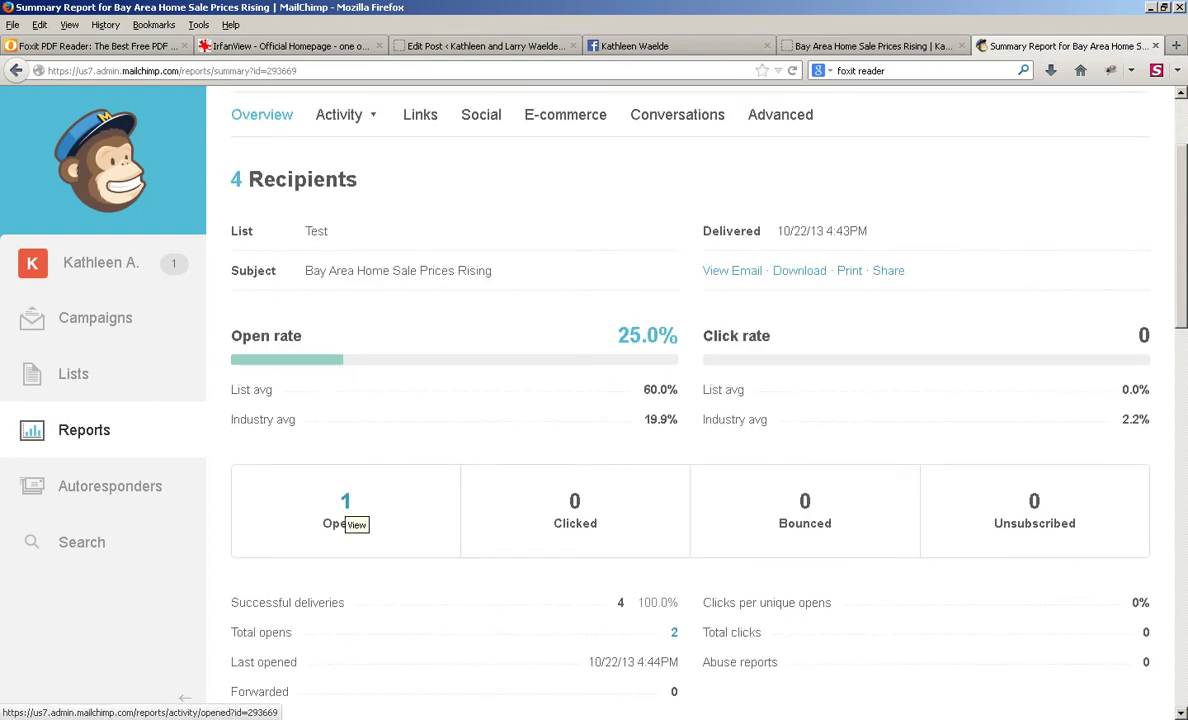
pyautogui.click(345, 505)
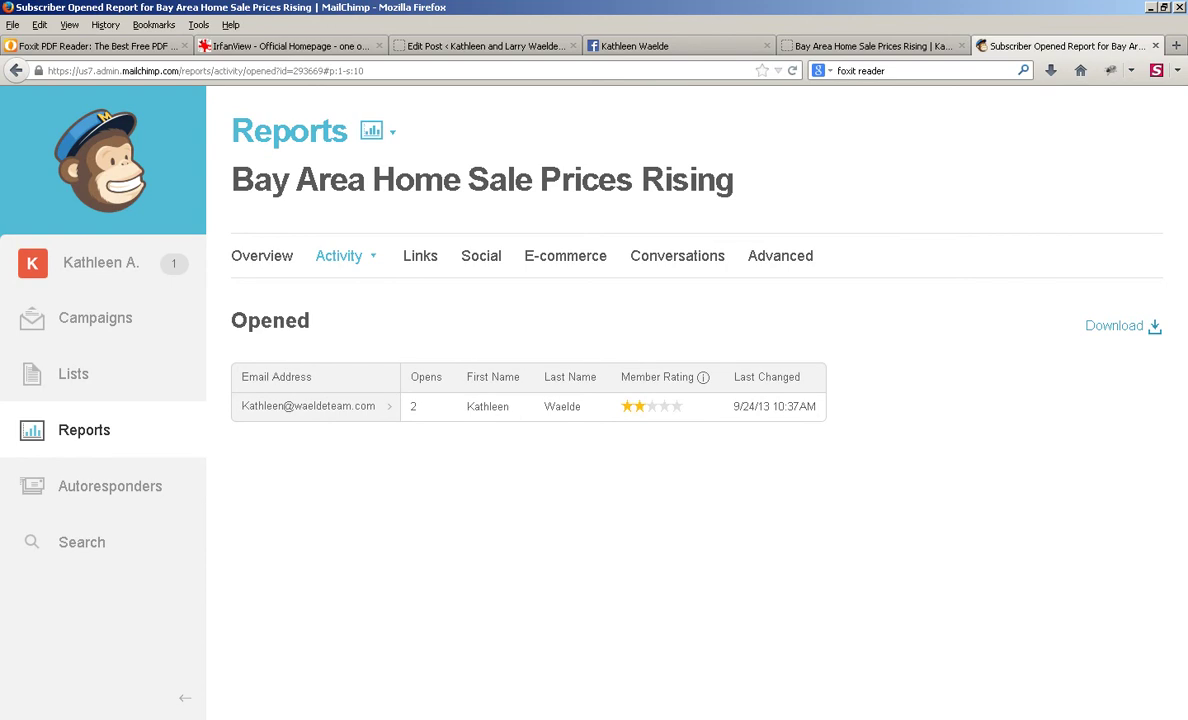
pyautogui.click(95, 317)
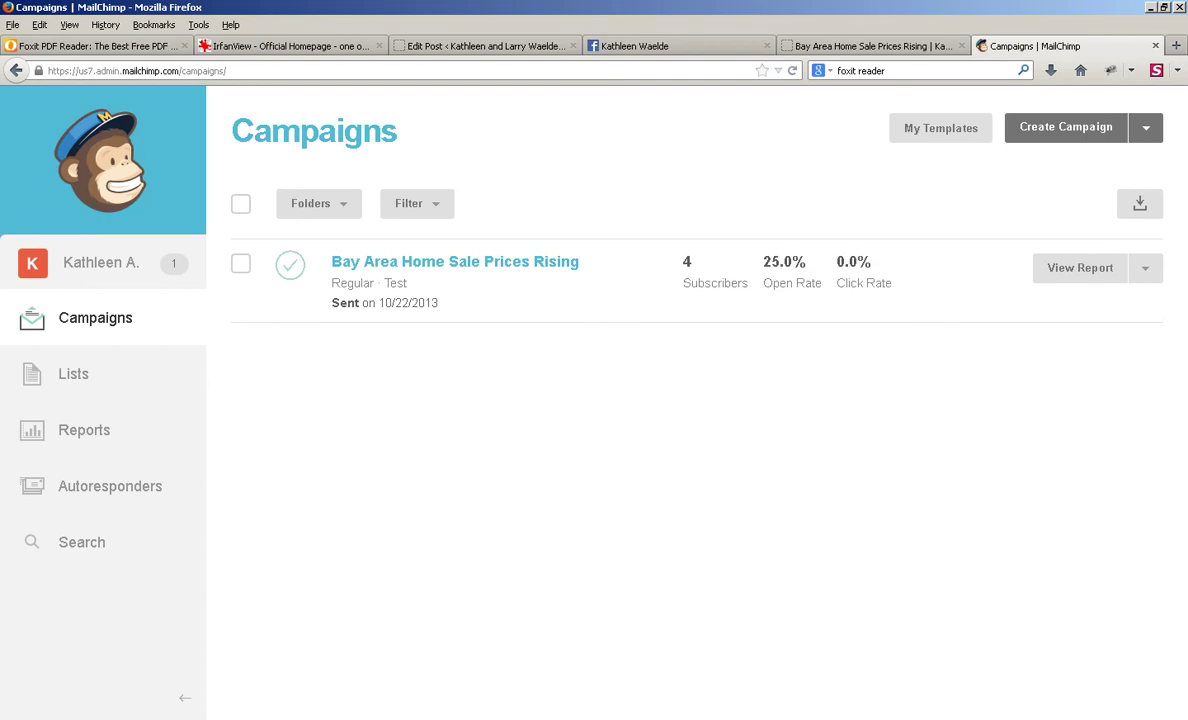
pyautogui.click(1080, 268)
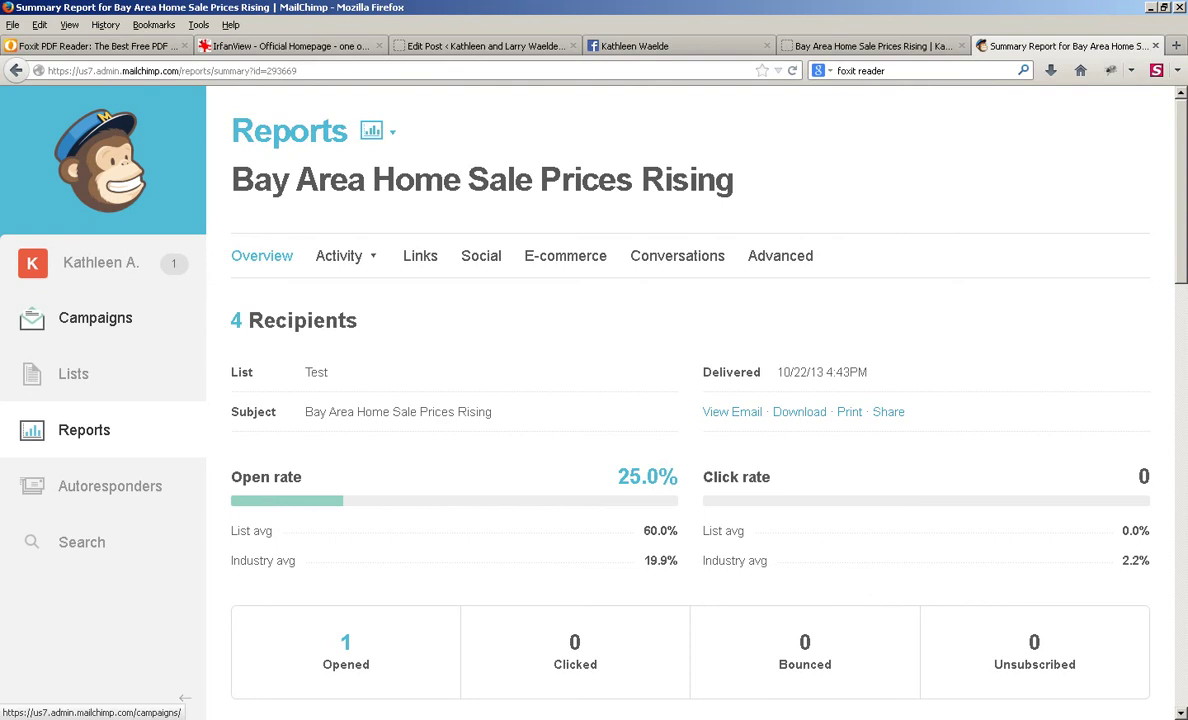
# - Return to the MailChimp campaign list, and recheck the published post on the website and its shared entry on Facebook
pyautogui.click(95, 317)
pyautogui.click(868, 45)
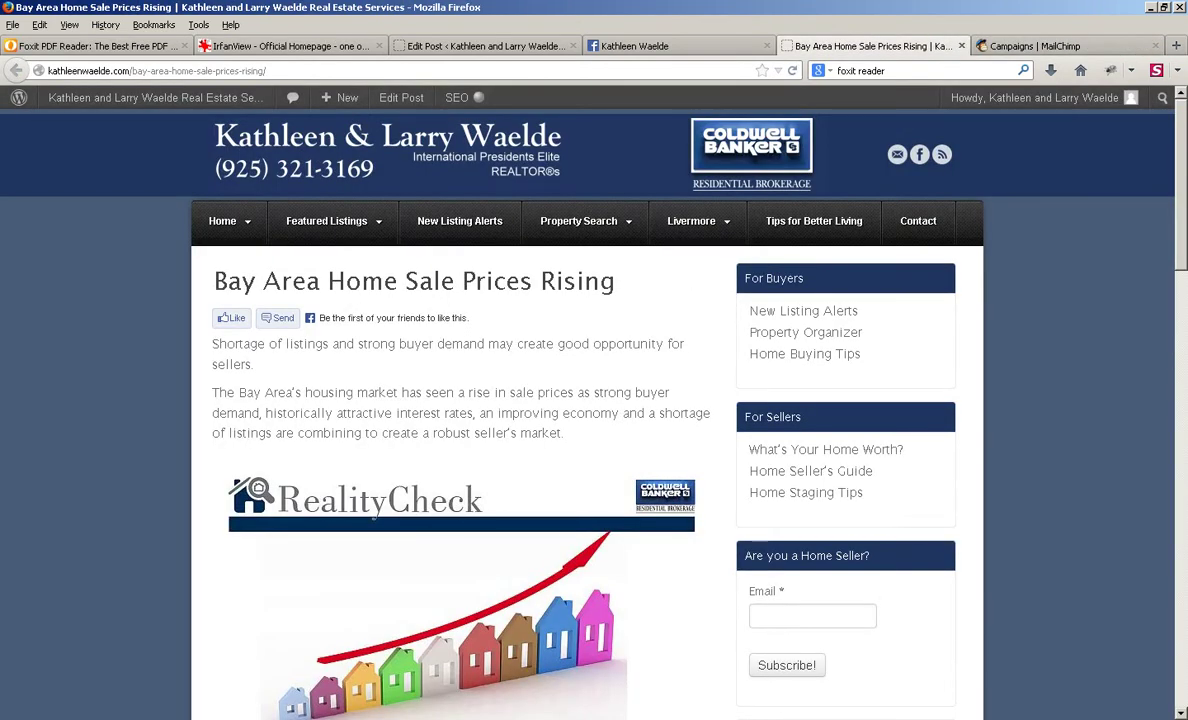
pyautogui.hotkey('ctrl', 'shift', 'Tab')
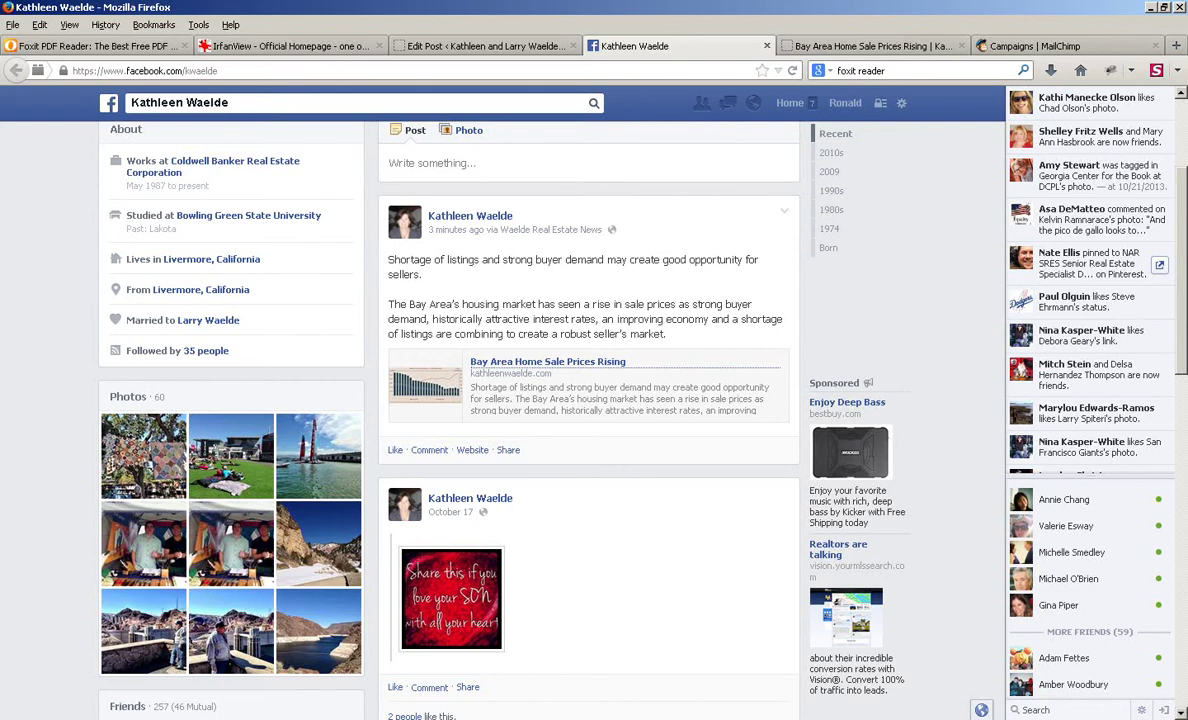